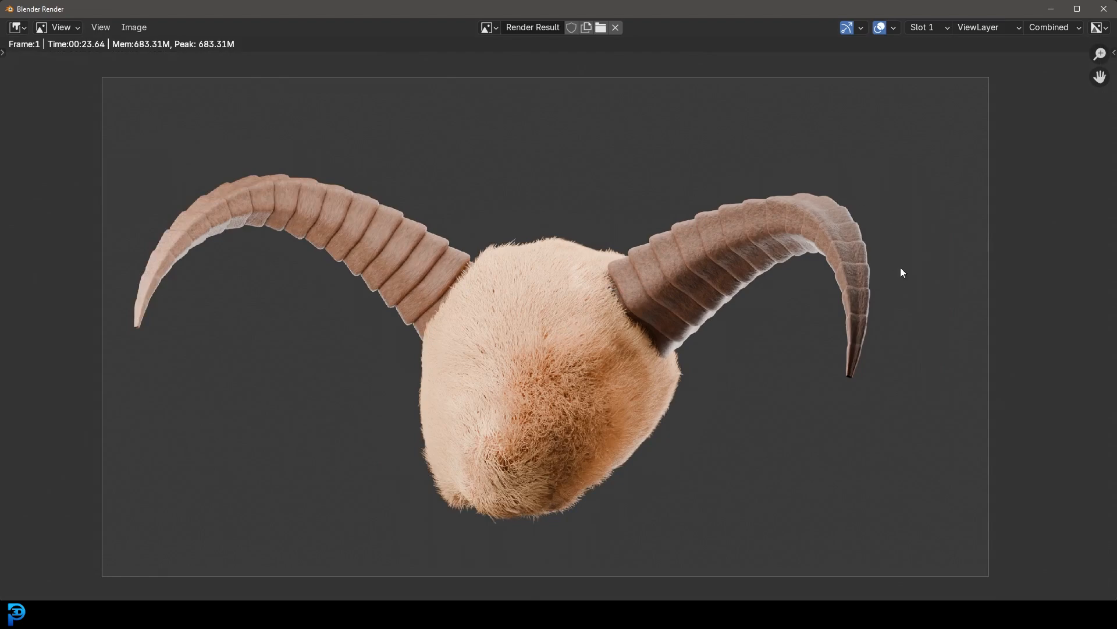
Examine the surface ridges and curvature of both horns in the finished render, and close the render window.
scroll(719, 262, "up", 3)
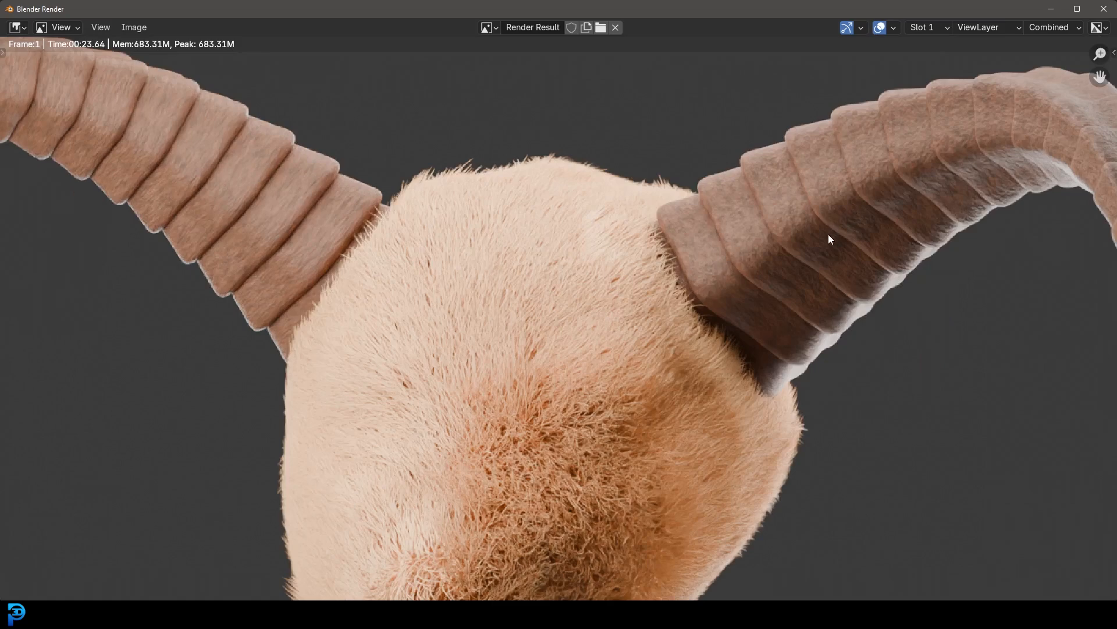
scroll(805, 244, "down", 1)
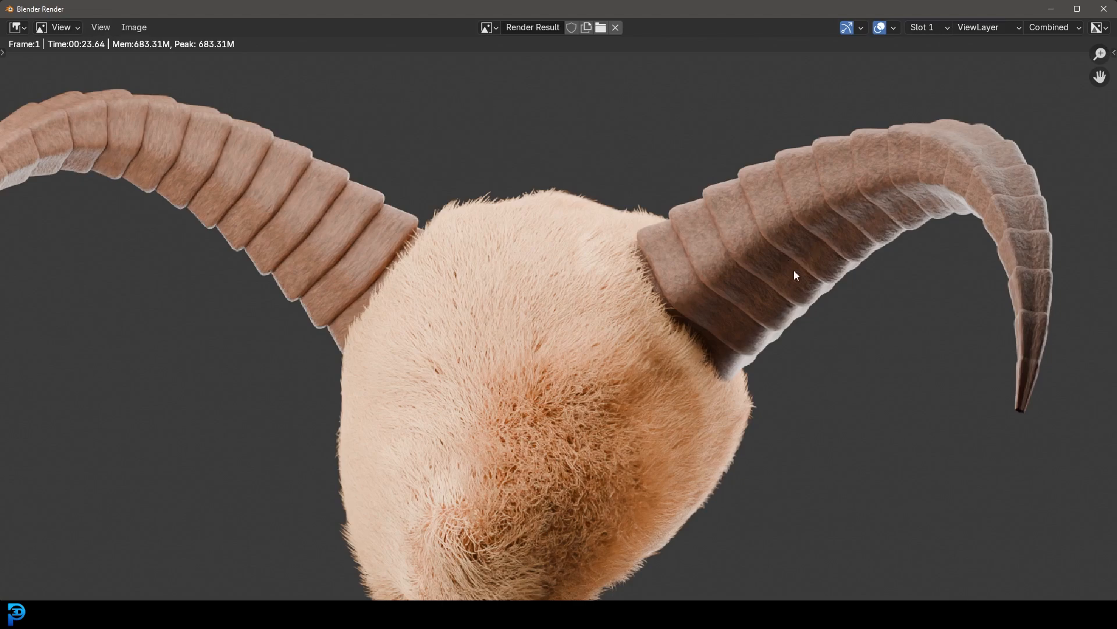
scroll(788, 259, "down", 2)
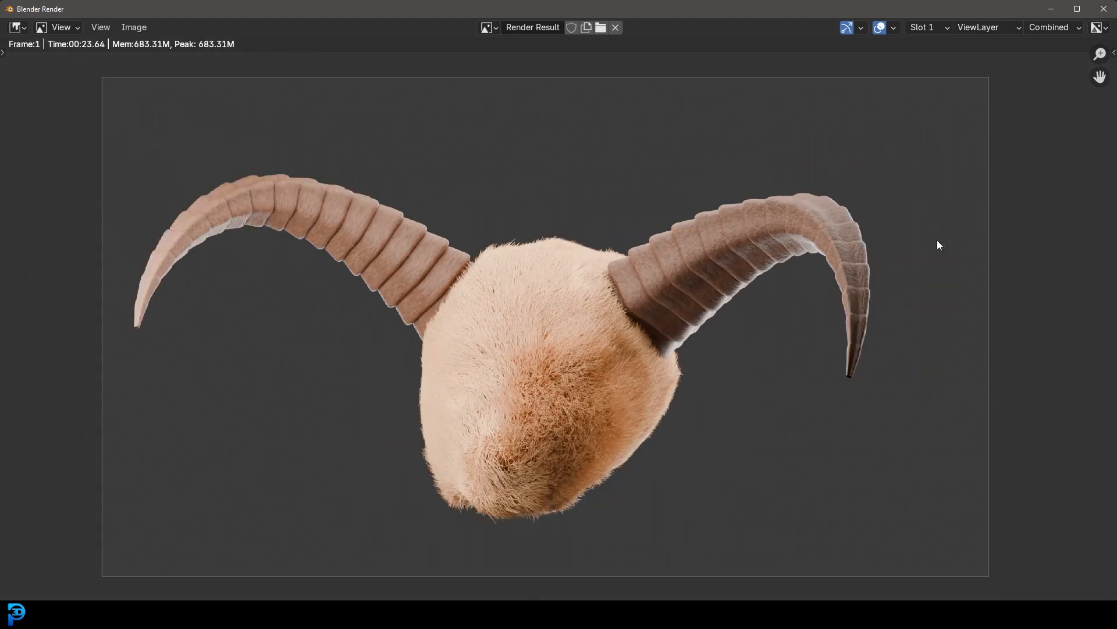
scroll(902, 350, "up", 1)
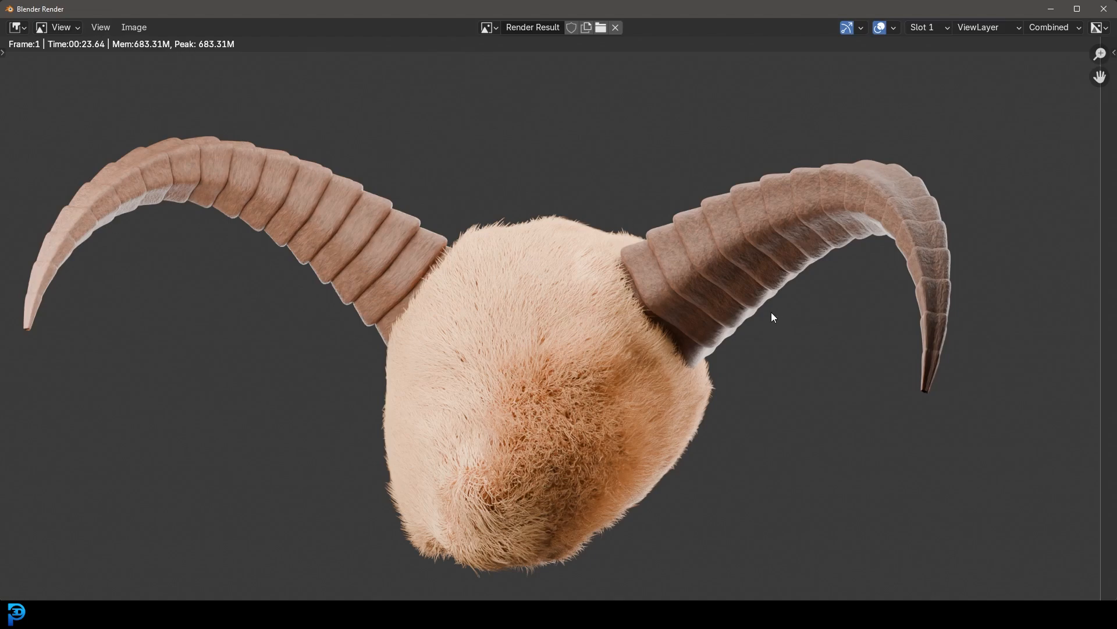
scroll(771, 312, "down", 1)
left_click(1076, 8)
key("Escape")
Inspect the finished horns object and its modifier stack in the 3D scene from several angles.
middle_click_drag(505, 329, 463, 329)
left_click(621, 215)
middle_click_drag(344, 302, 572, 274)
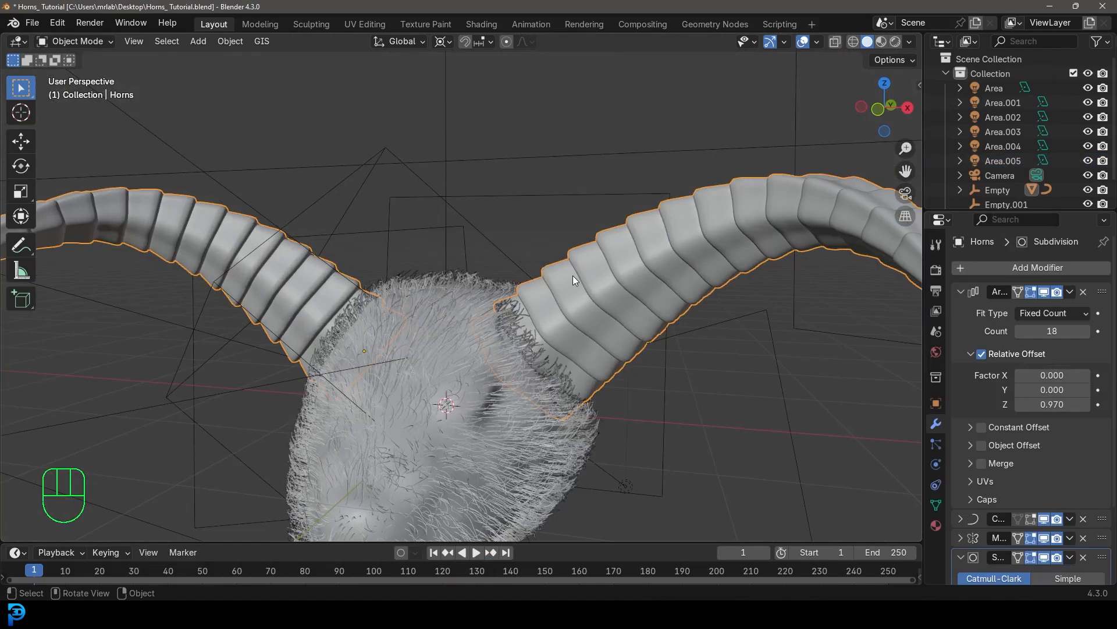
key("KP_0")
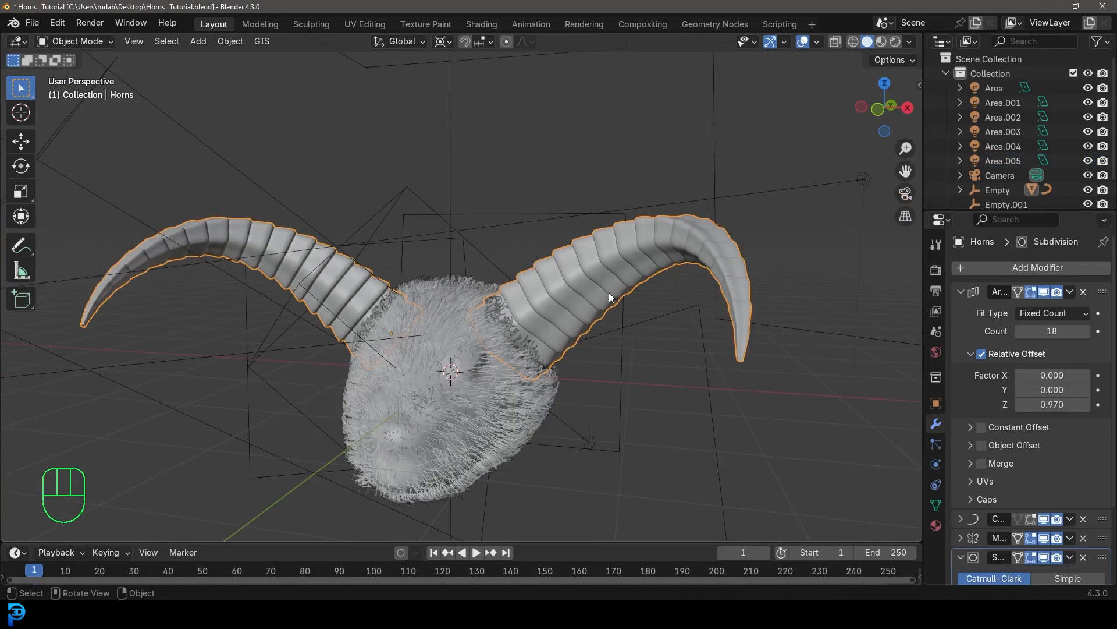
key("alt+a")
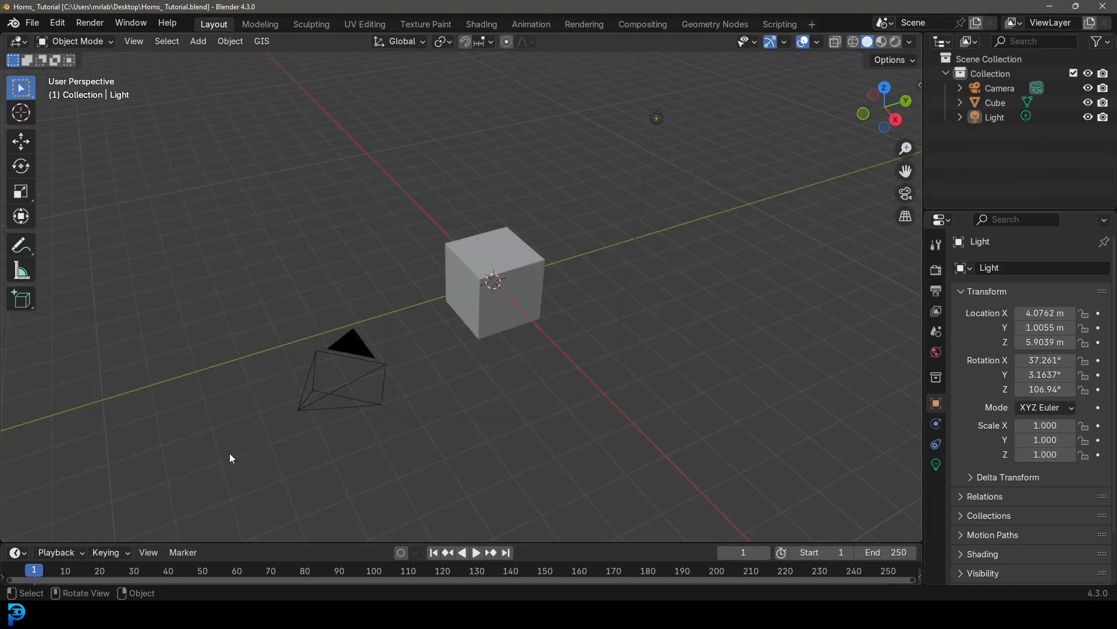
Delete the default camera, cube and light, and add a mesh circle at the origin.
left_click_drag(214, 474, 704, 103)
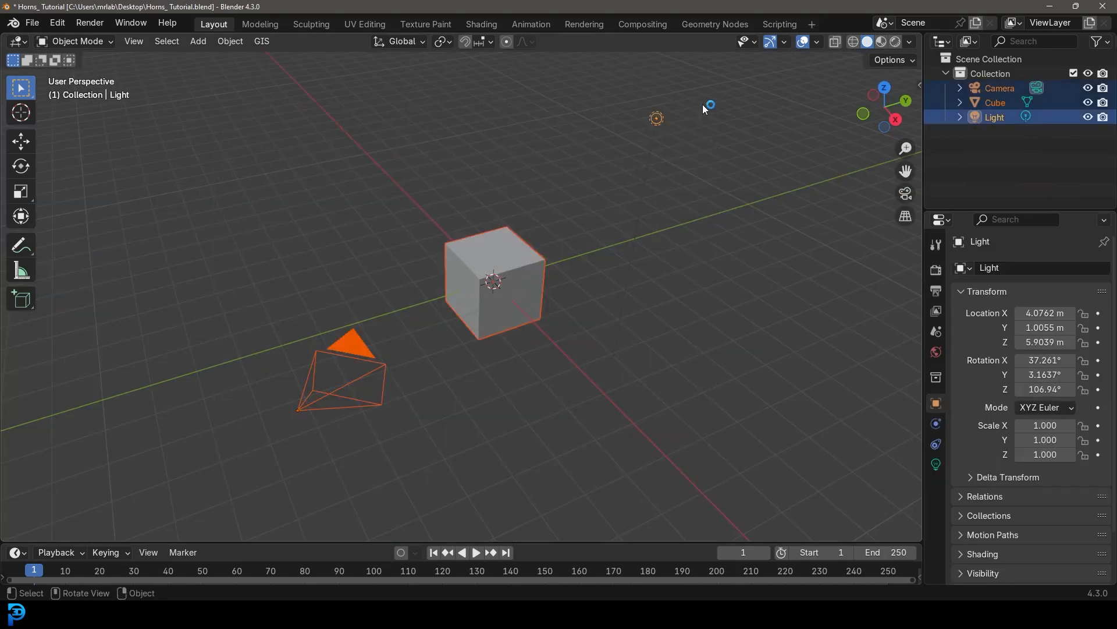
key("Delete")
middle_click_drag(660, 190, 511, 305)
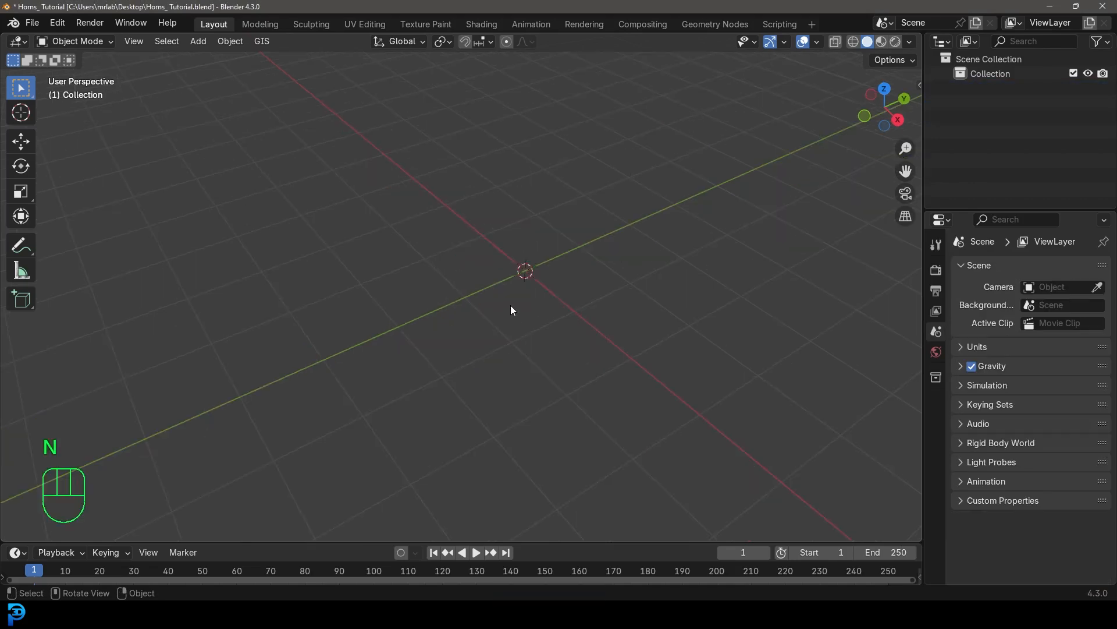
key("shift+a")
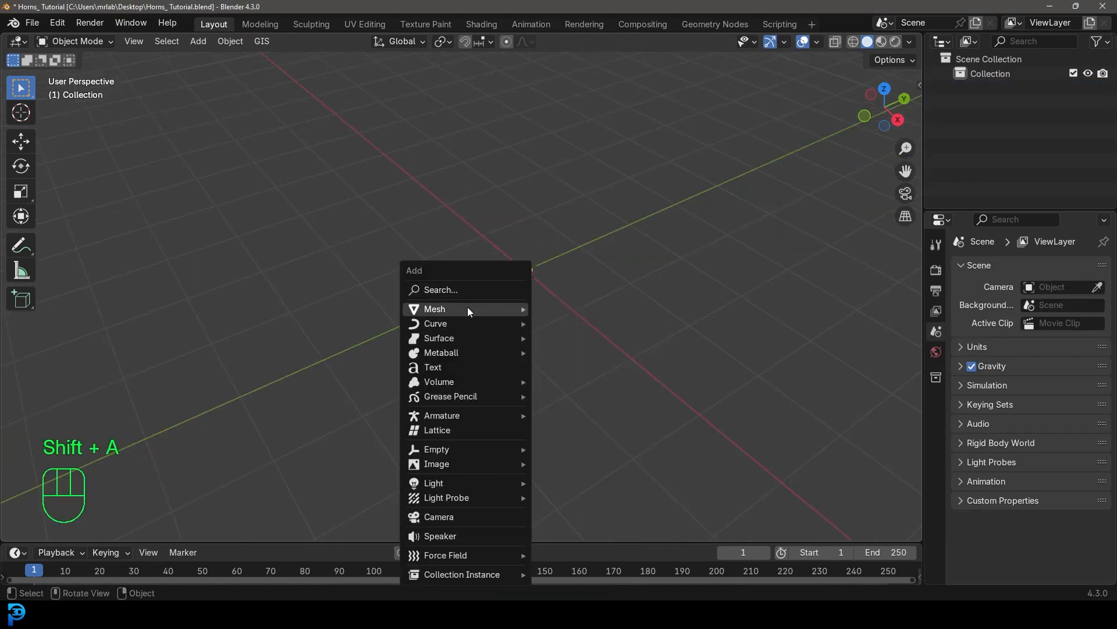
mouse_move(489, 310)
left_click(577, 337)
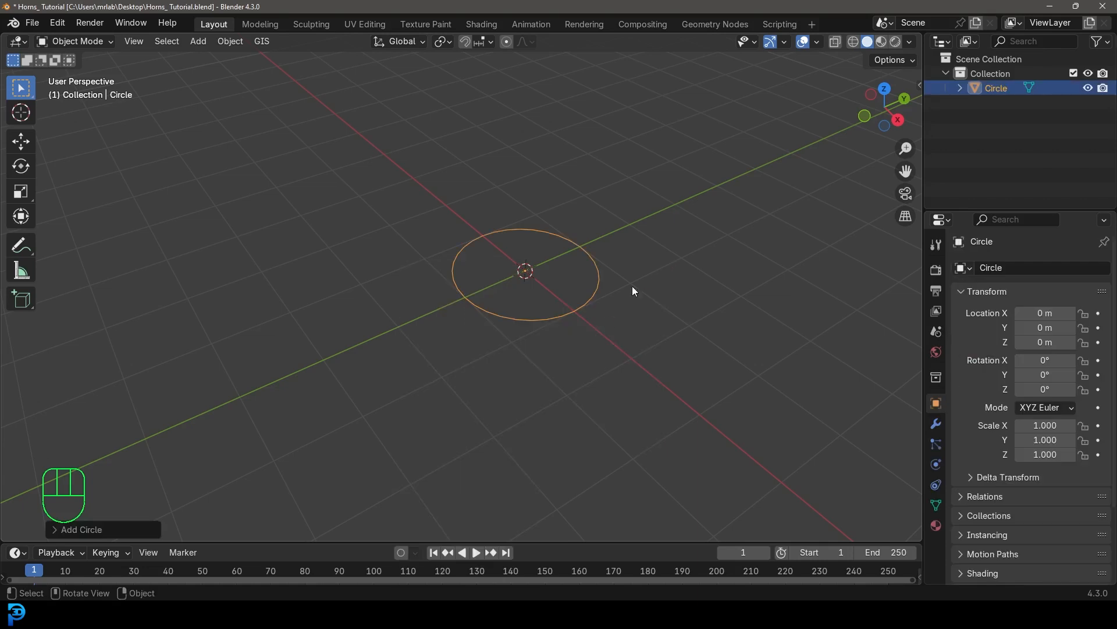
Put the circle into Edit Mode in top view, with X-axis mirroring and proportional editing enabled.
left_click(73, 41)
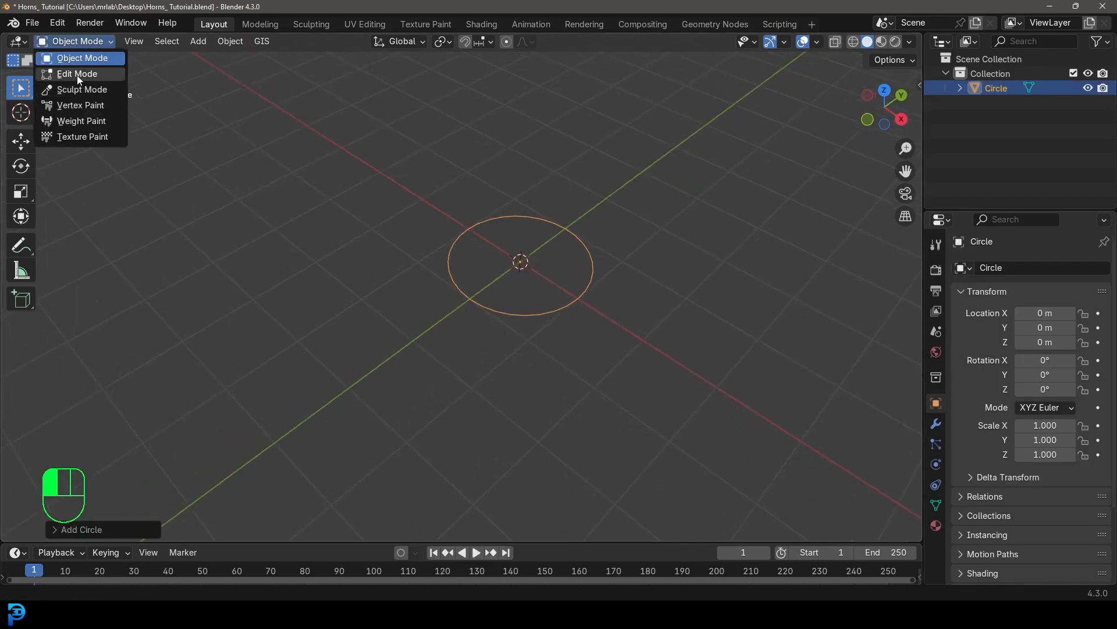
left_click(77, 74)
middle_click_drag(498, 268, 517, 275)
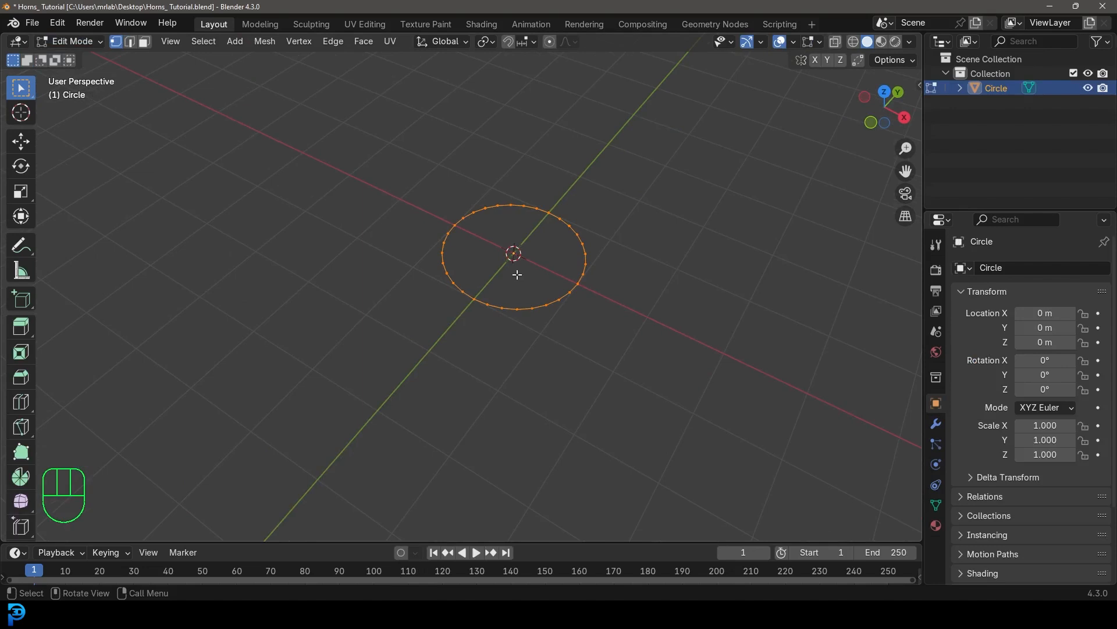
key("KP_7")
middle_click_drag(550, 229, 564, 307, "shift")
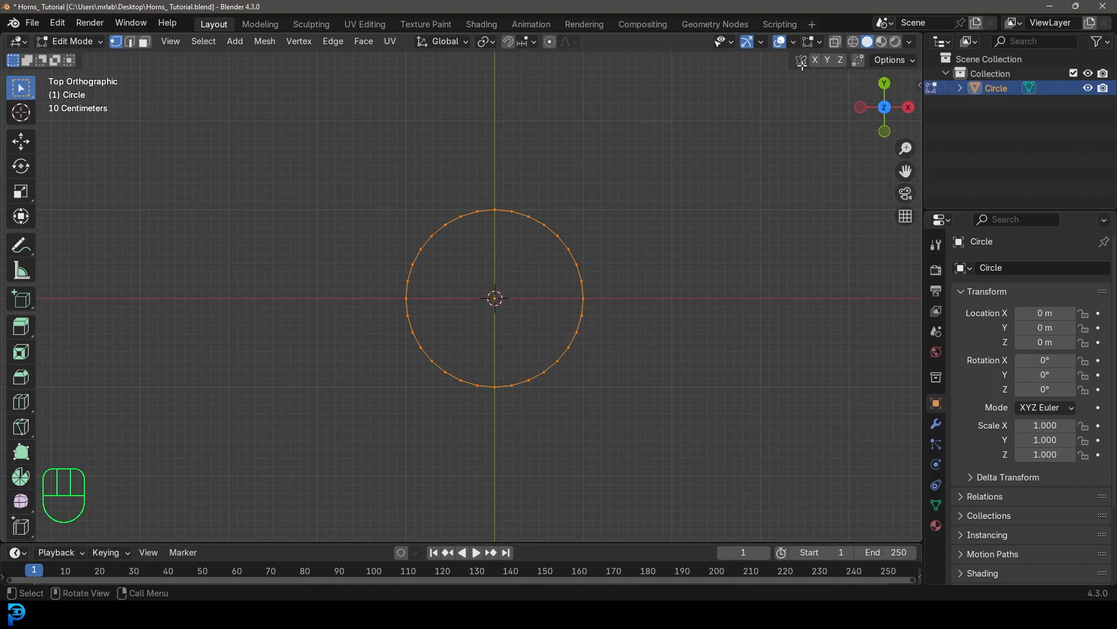
left_click(549, 41)
Pull the circle's uppermost vertex about 0.43 m outward along Y with smooth proportional falloff to form a rounded peak.
left_click(493, 208)
middle_click_drag(501, 229, 516, 262, "shift")
scroll(516, 265, "up", 2)
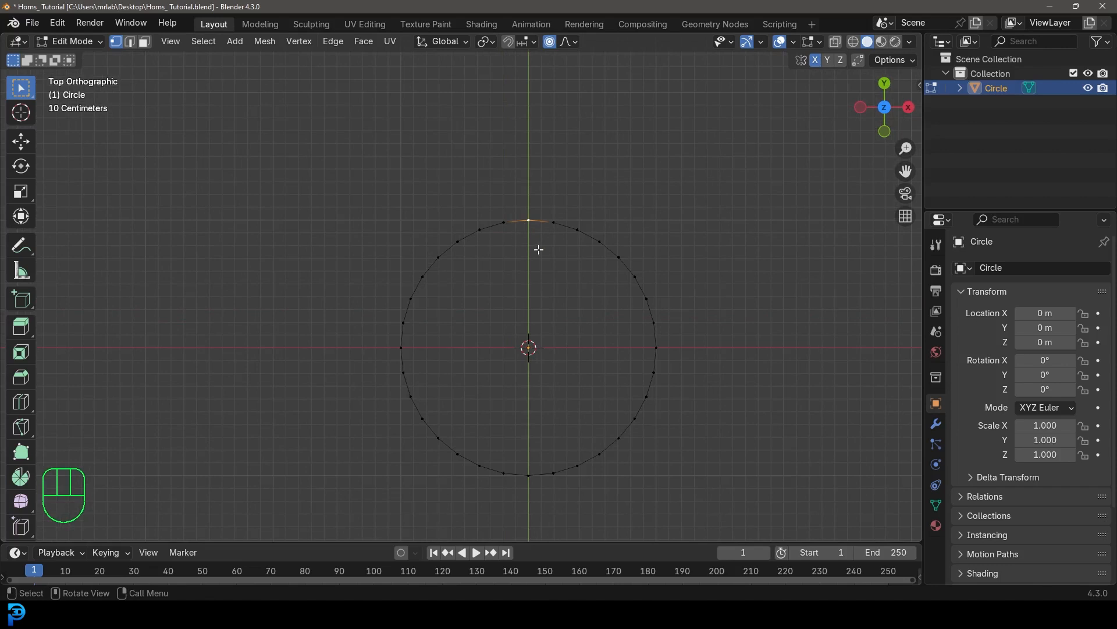
key("g")
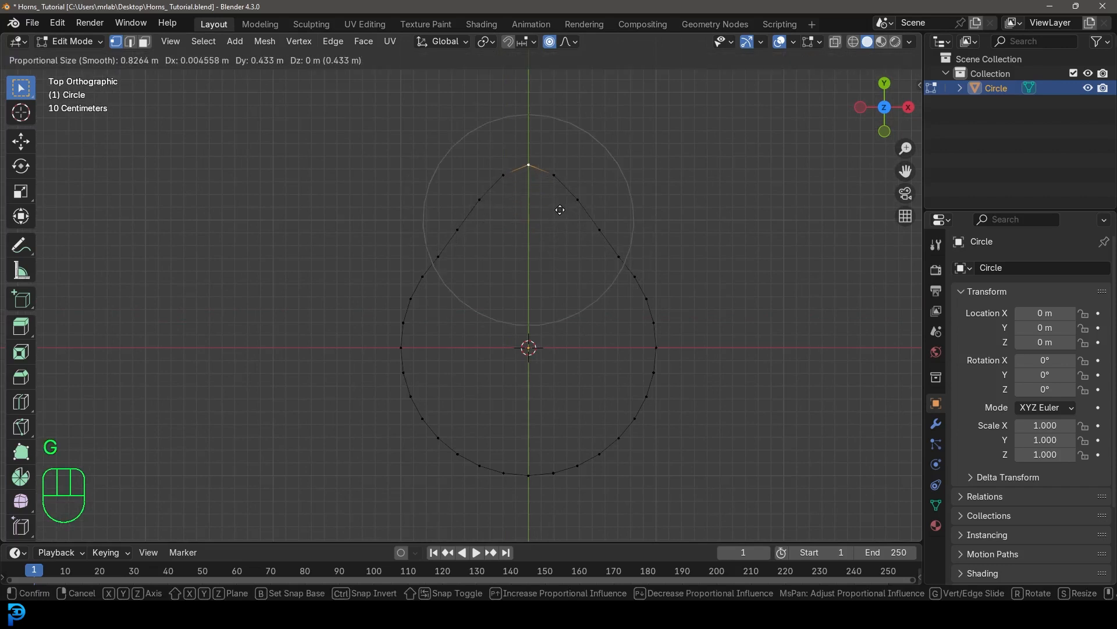
left_click(558, 208)
Pull the circle's side vertex about 0.64 m outward and a lower corner vertex diagonally outward to form a five-lobed outline.
left_click(656, 347)
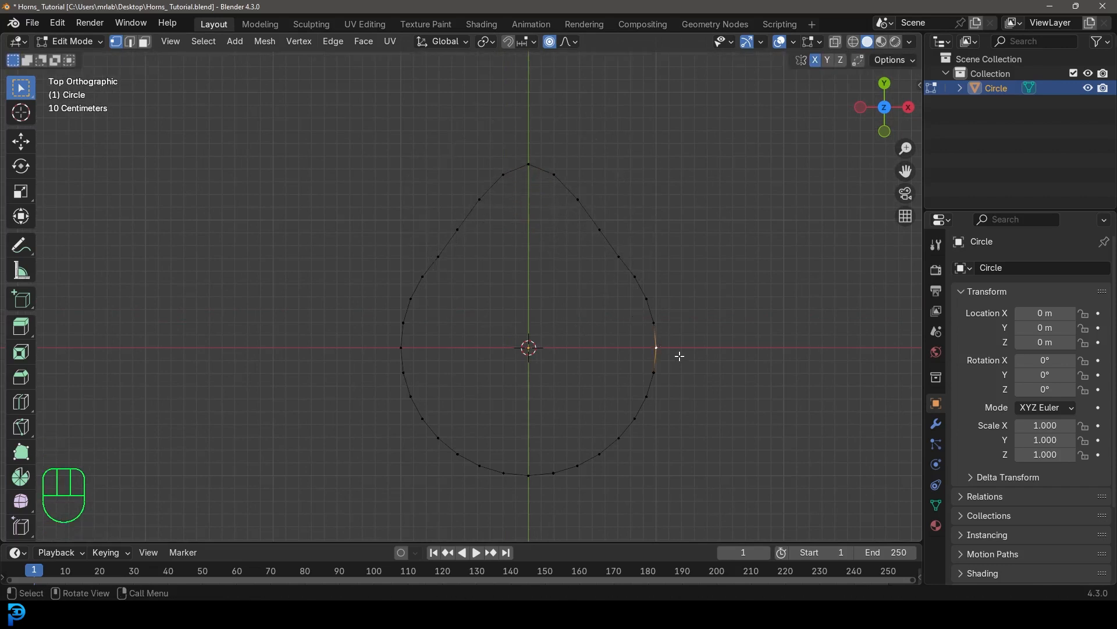
key("g")
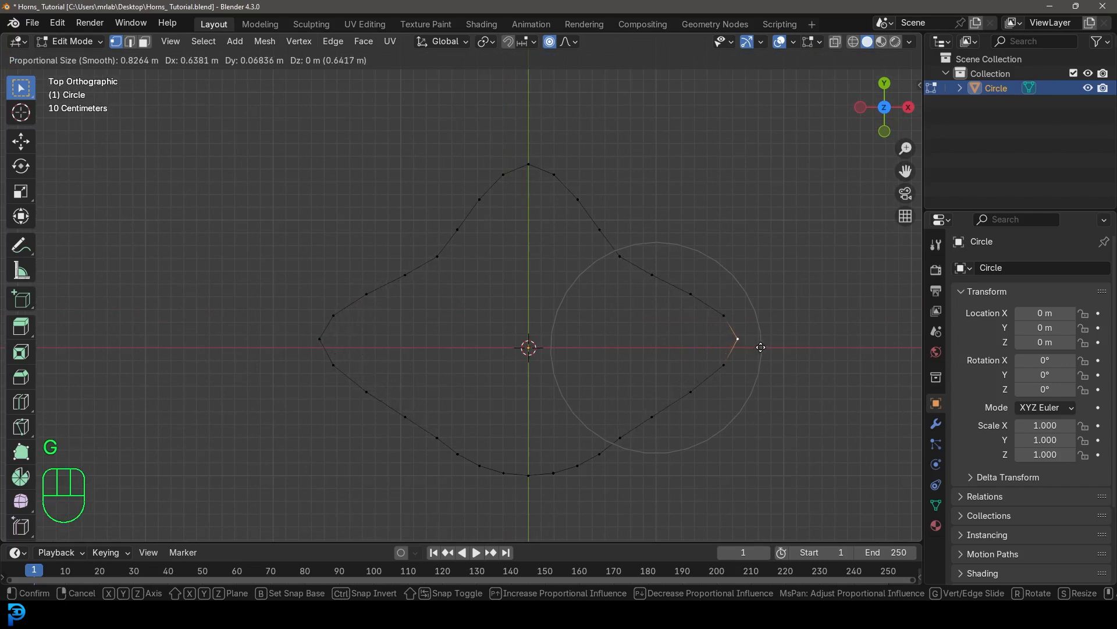
left_click(760, 347)
left_click(620, 437)
key("g")
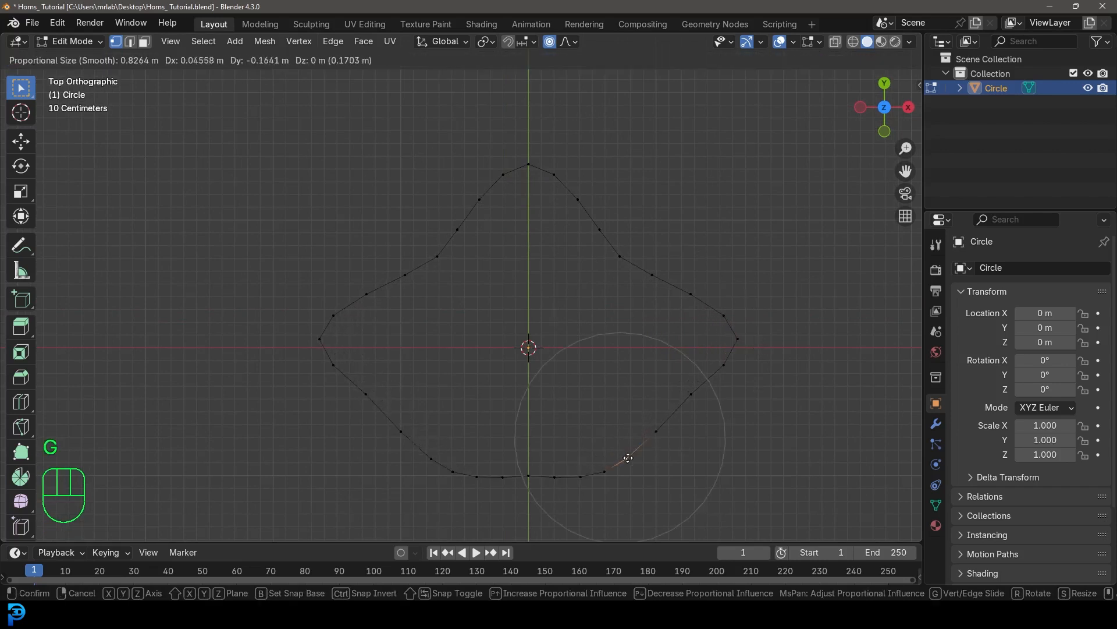
left_click(651, 469)
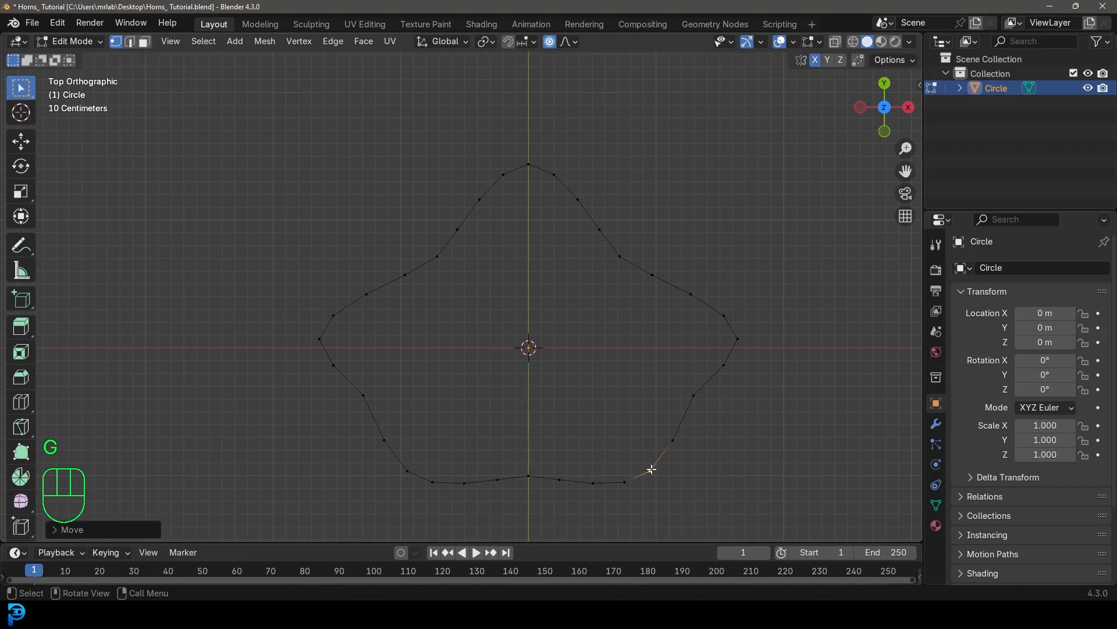
Turn off proportional editing and extrude the whole outline about 1.72 m upward along Z.
key("a")
scroll(588, 324, "down", 2)
scroll(544, 216, "up", 1)
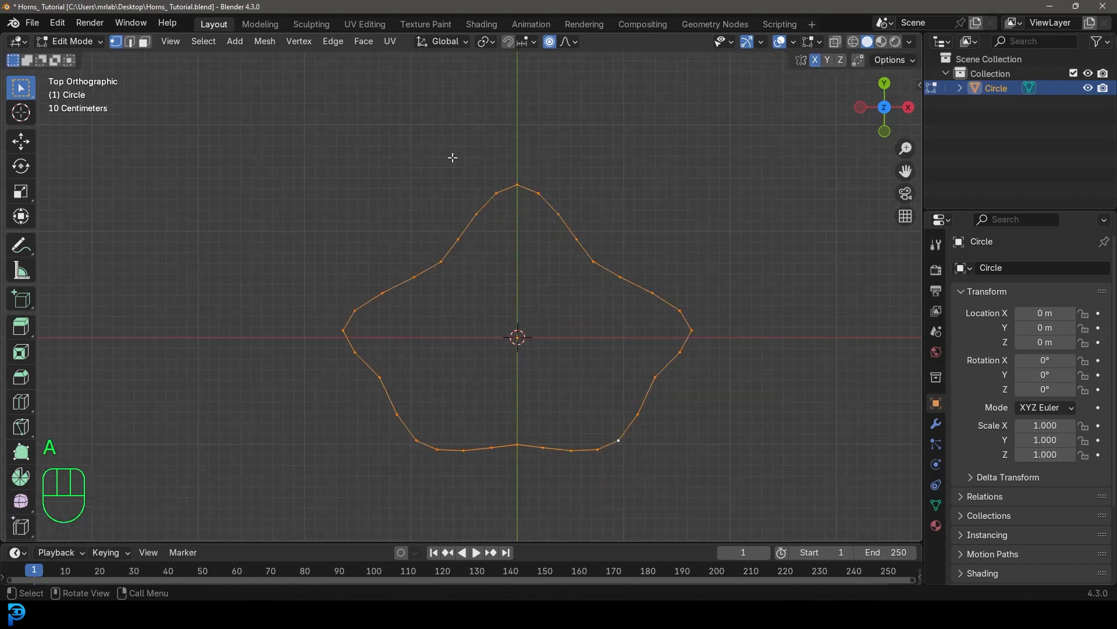
scroll(573, 384, "down", 1)
middle_click_drag(473, 307, 591, 316)
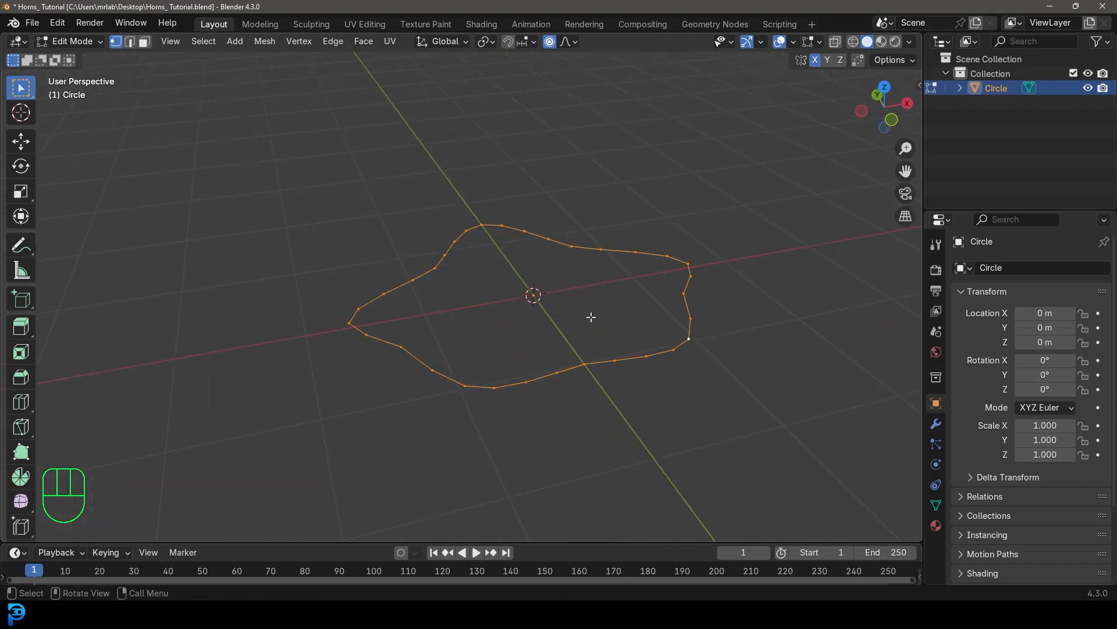
left_click(549, 42)
middle_click_drag(707, 428, 706, 417)
key("e")
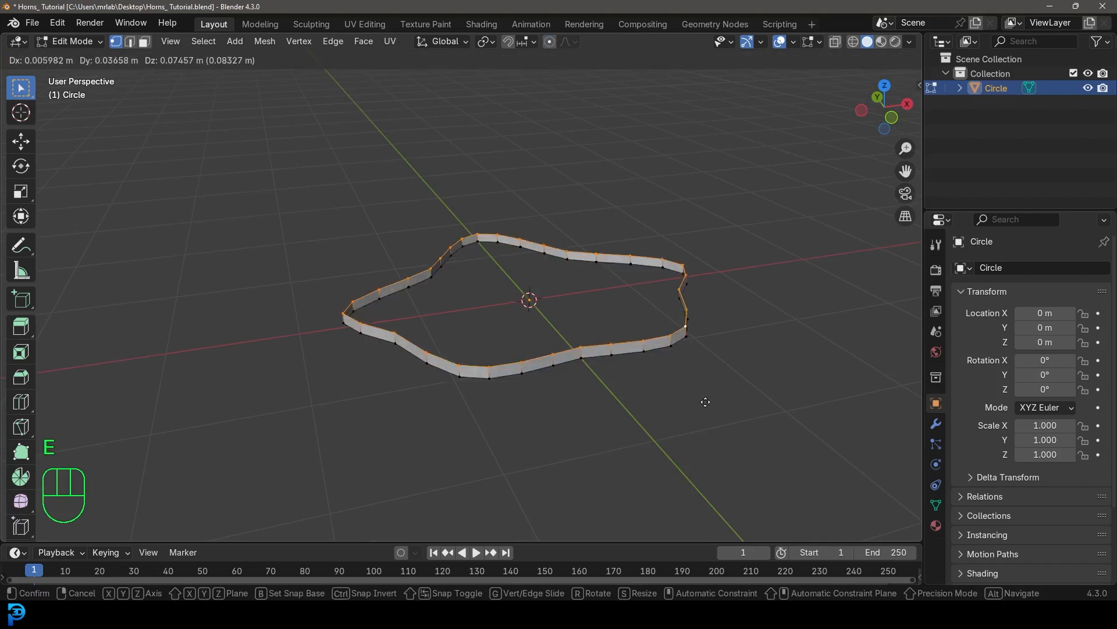
key("z")
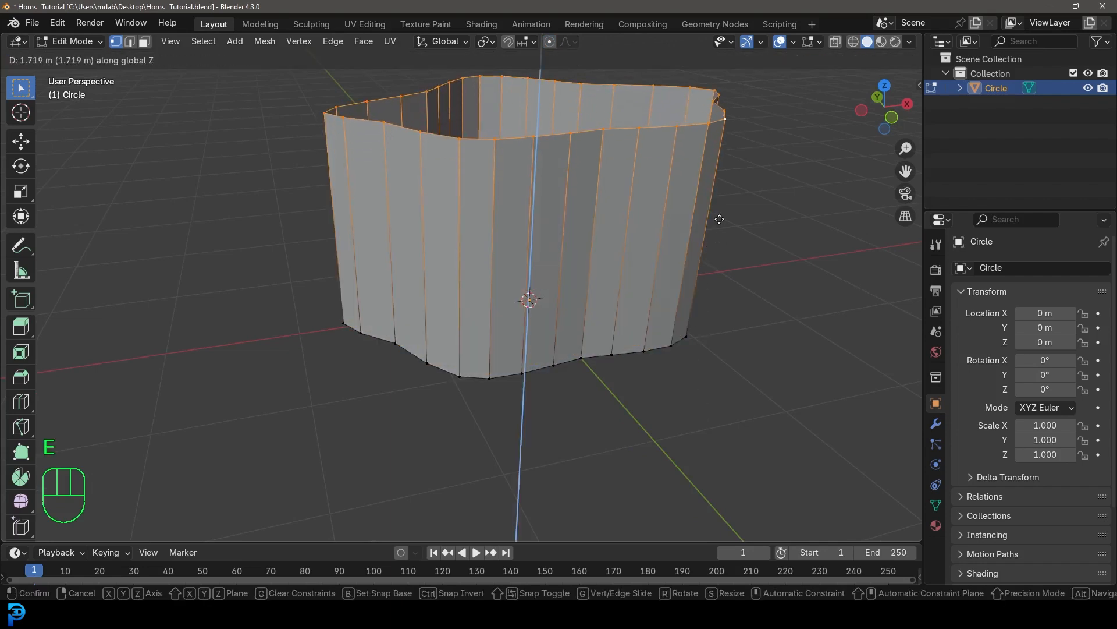
left_click(720, 220)
Add two evenly spaced horizontal loop cuts around the extruded wall without sliding them.
scroll(588, 282, "down", 2)
middle_click_drag(540, 293, 542, 350, "shift")
middle_click_drag(543, 351, 564, 324)
scroll(562, 279, "up", 2)
key("ctrl+r")
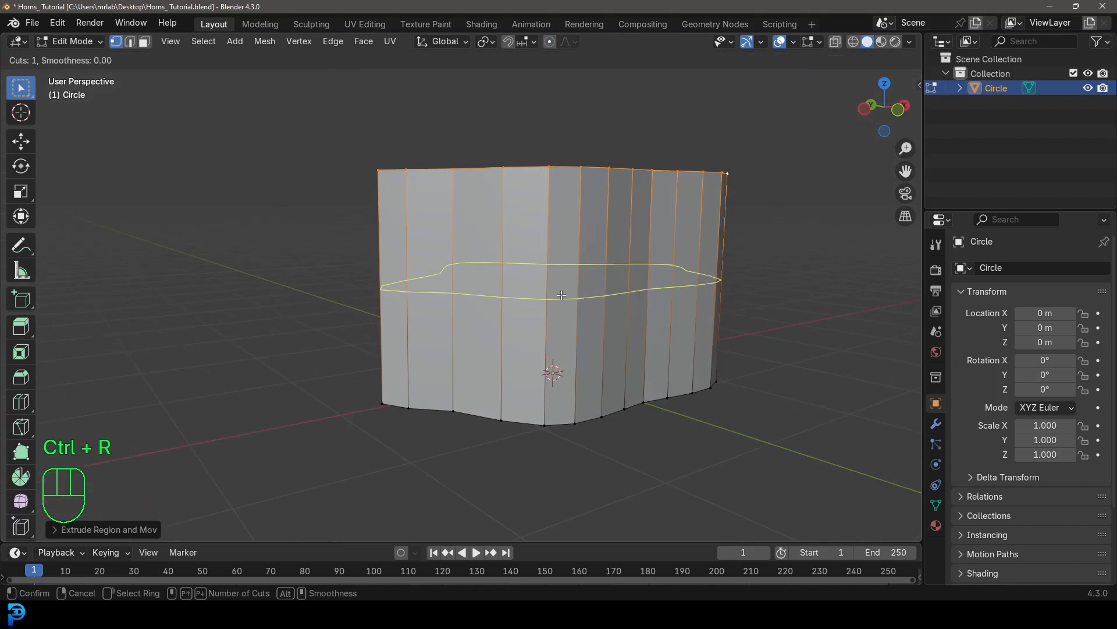
scroll(561, 295, "up", 1)
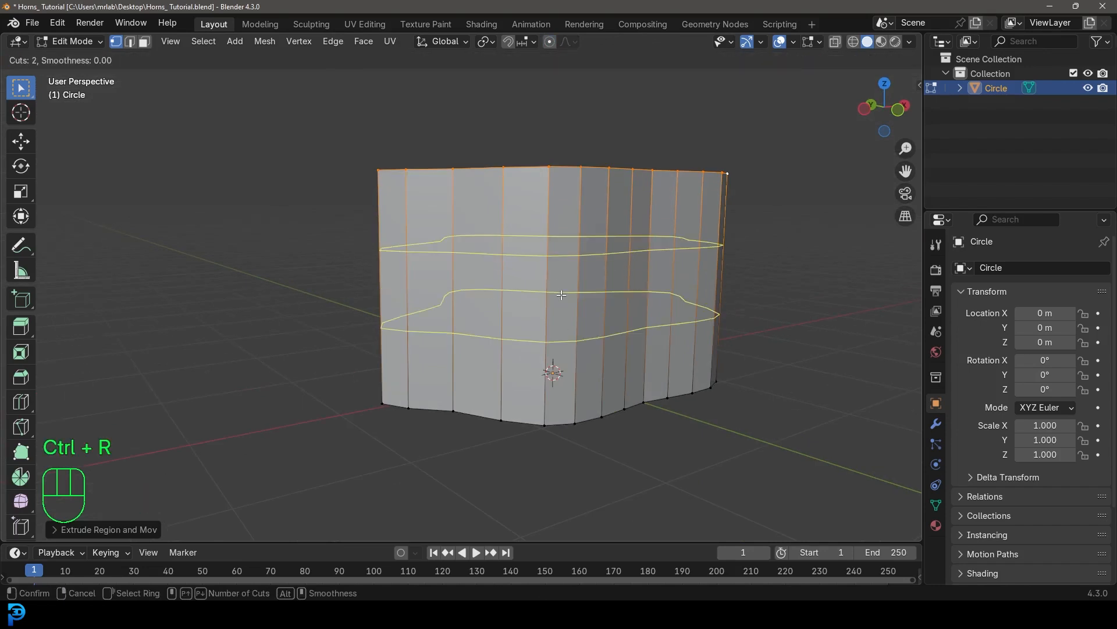
left_click(561, 295)
right_click(561, 295)
Scale the two new edge loops apart along Z by about 2.37 so they sit near the wall's upper and lower rims.
middle_click_drag(811, 449, 723, 434)
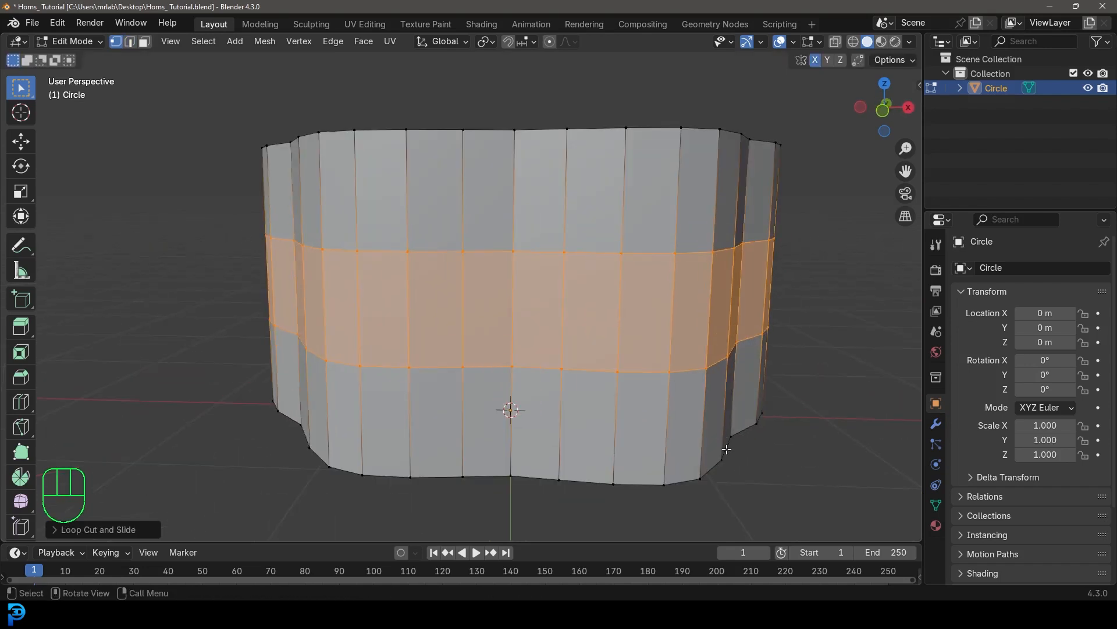
key("s")
key("z")
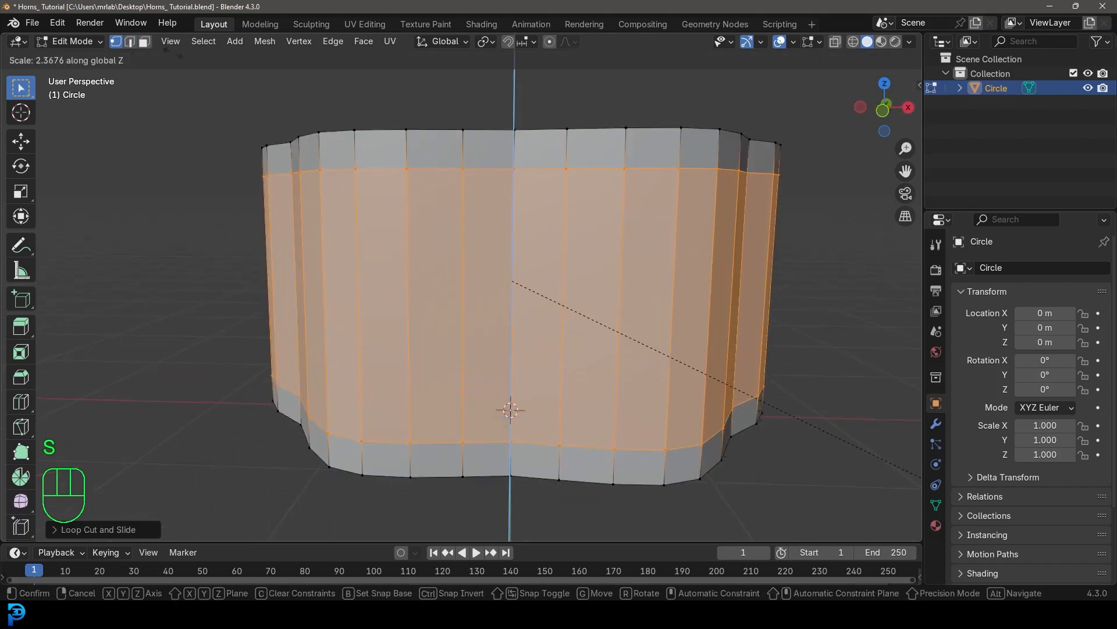
left_click(173, 53)
Scale the two edge loops slightly outward so the wall's upper and lower rims taper inward.
scroll(687, 240, "down", 4)
middle_click_drag(693, 242, 731, 260)
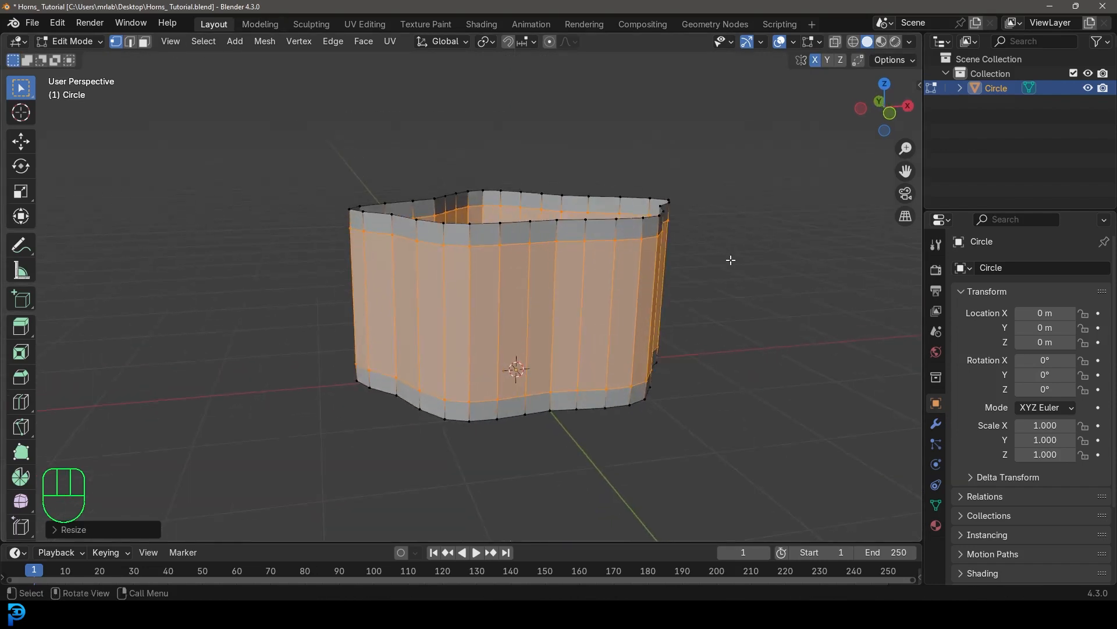
scroll(745, 260, "up", 4)
key("s")
left_click(768, 254)
Add one horizontal loop cut around the middle of the wall and scale it outward by about 1.05 for a slight bulge.
scroll(644, 192, "down", 5)
middle_click_drag(395, 232, 465, 239)
scroll(494, 261, "up", 2)
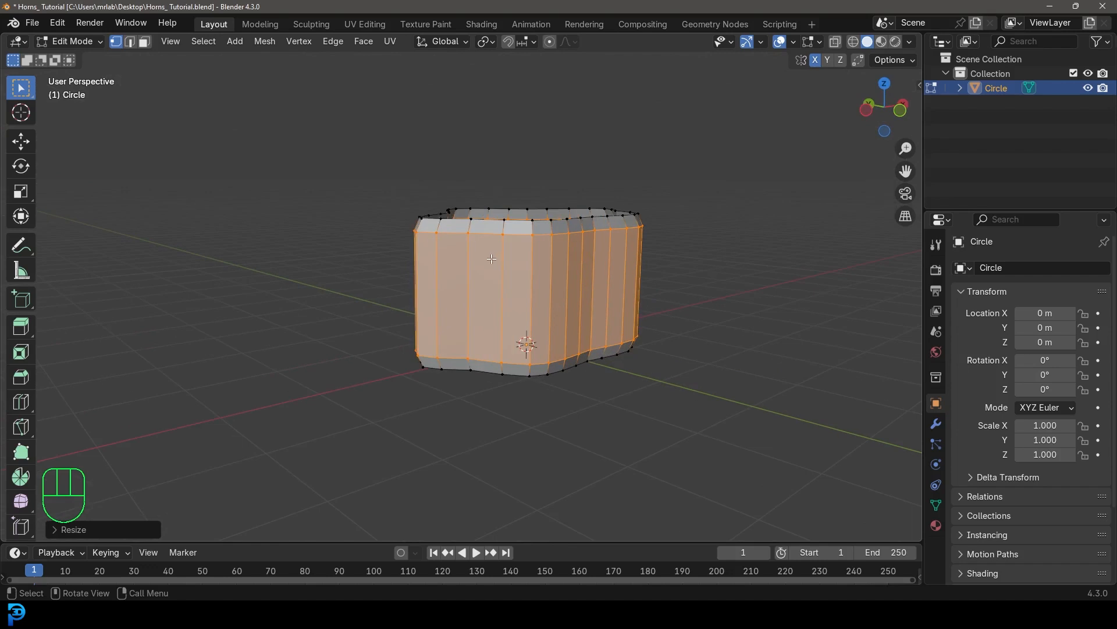
key("ctrl+e")
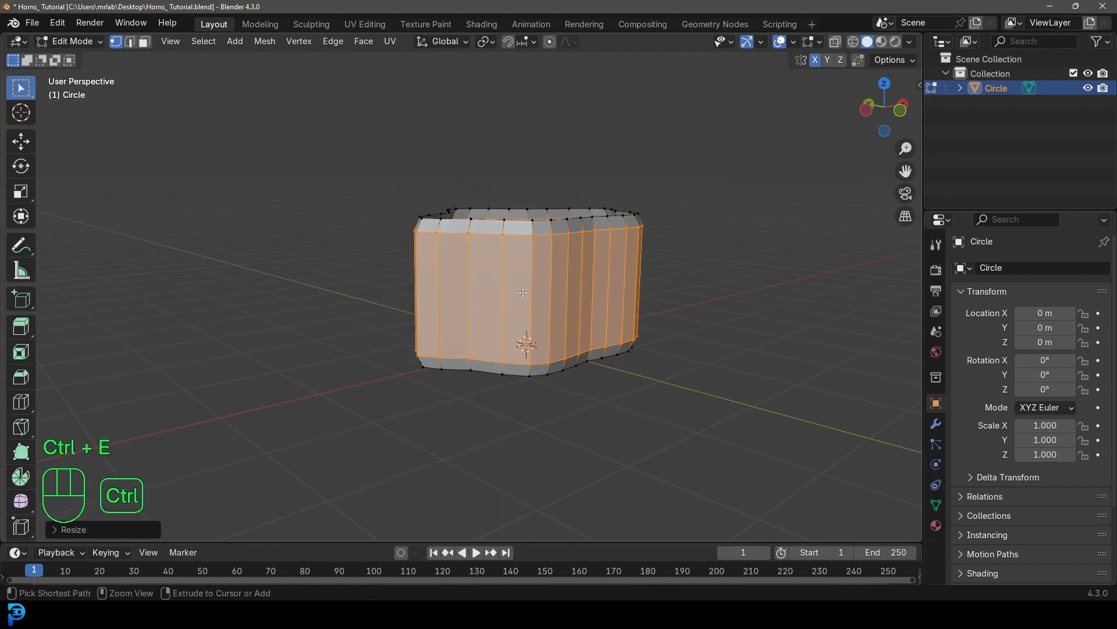
key("ctrl+r")
left_click(530, 294)
scroll(530, 294, "up", 3)
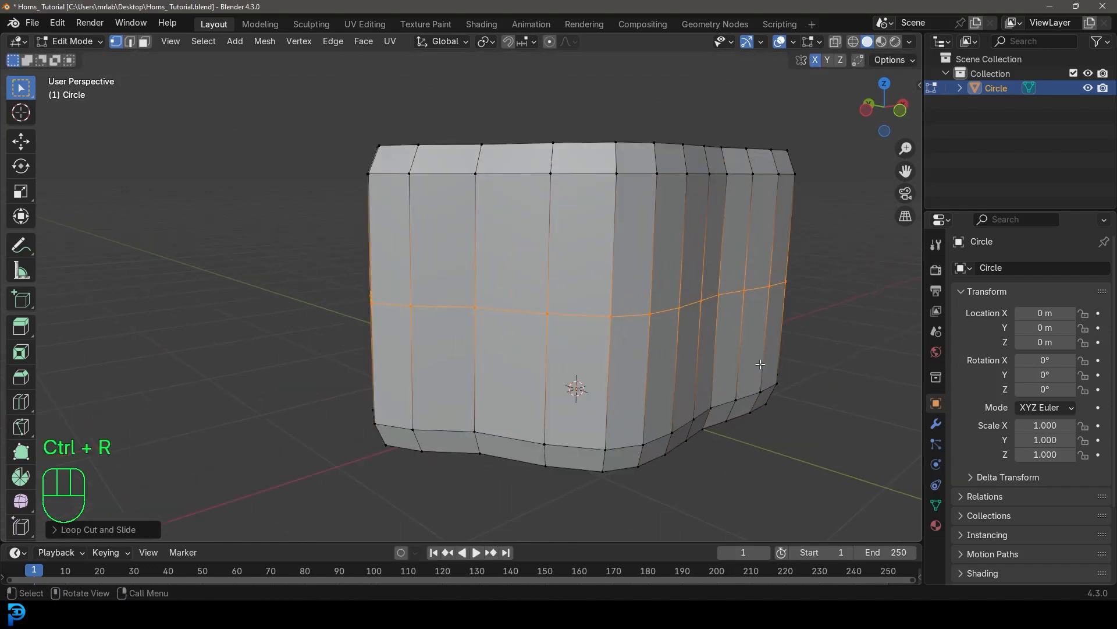
key("s")
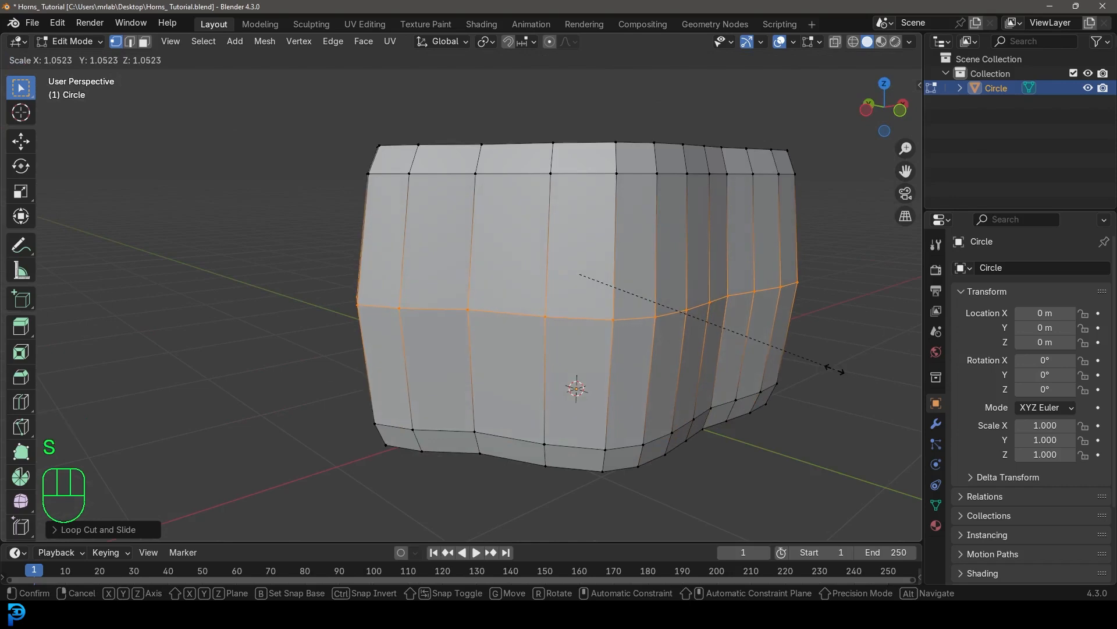
left_click(835, 369)
Return to Object Mode and apply smooth shading to the horn segment.
scroll(827, 363, "down", 3)
middle_click_drag(693, 244, 566, 285)
key("Tab")
right_click(568, 240)
left_click(497, 240)
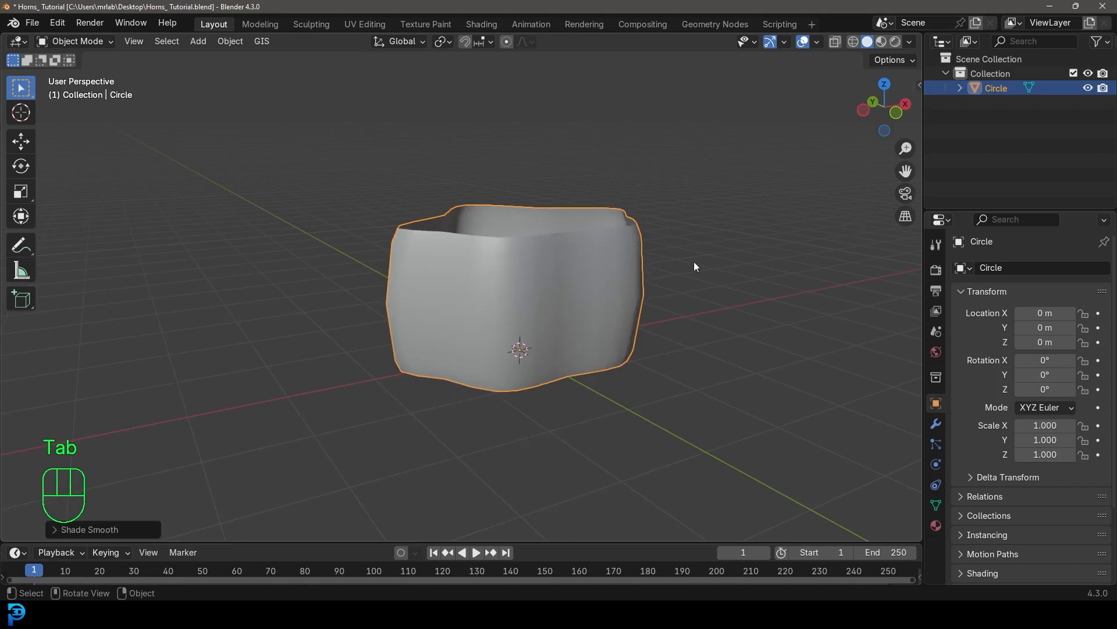
Add an Array modifier to the horn segment.
left_click(936, 423)
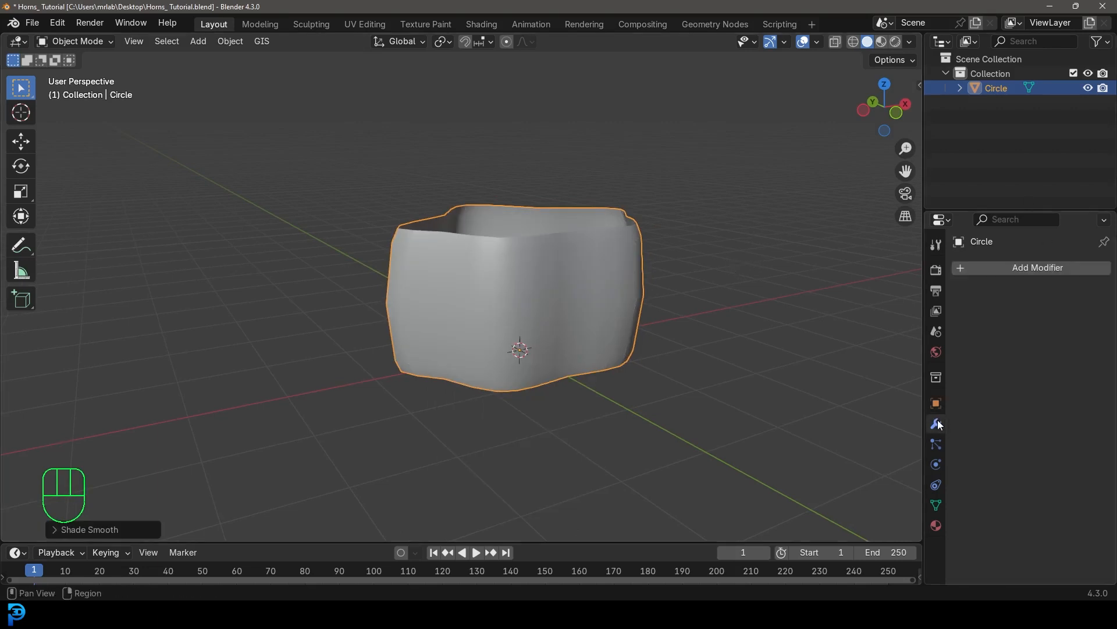
left_click(1038, 267)
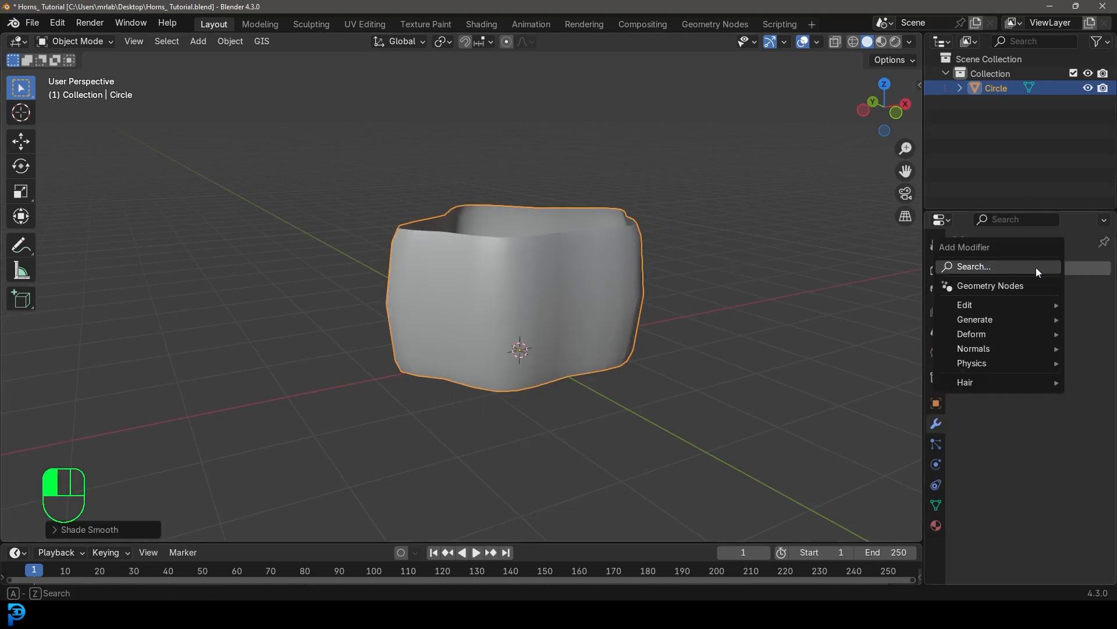
left_click(983, 268)
type("array")
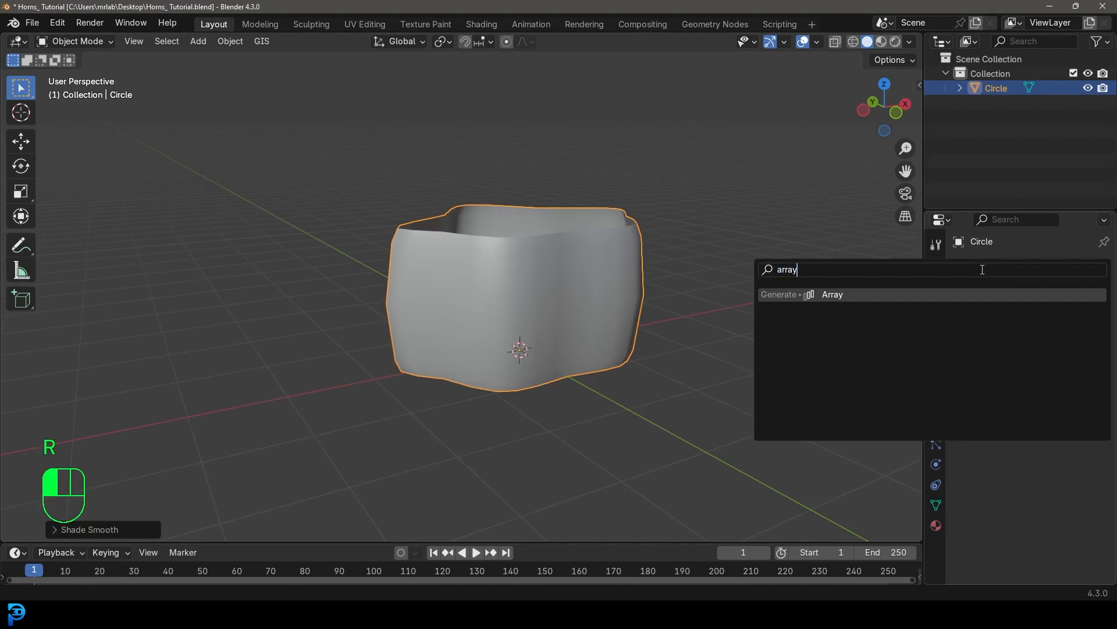
left_click(885, 295)
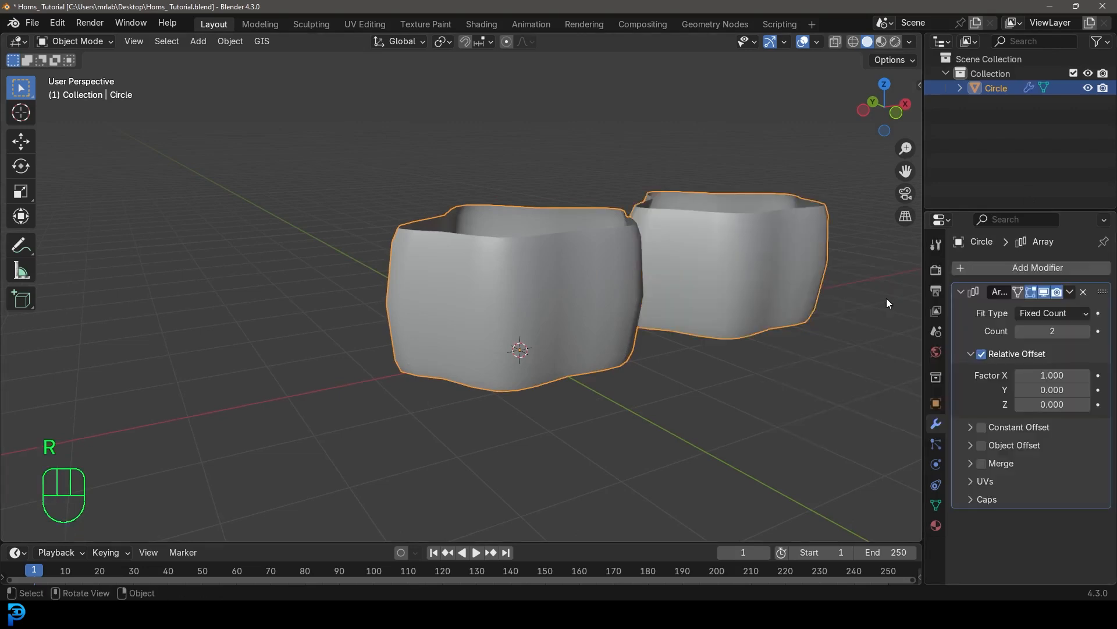
Set the array's relative offset to 0 on X and 1 on Z so the copies stack vertically.
left_click(1058, 375)
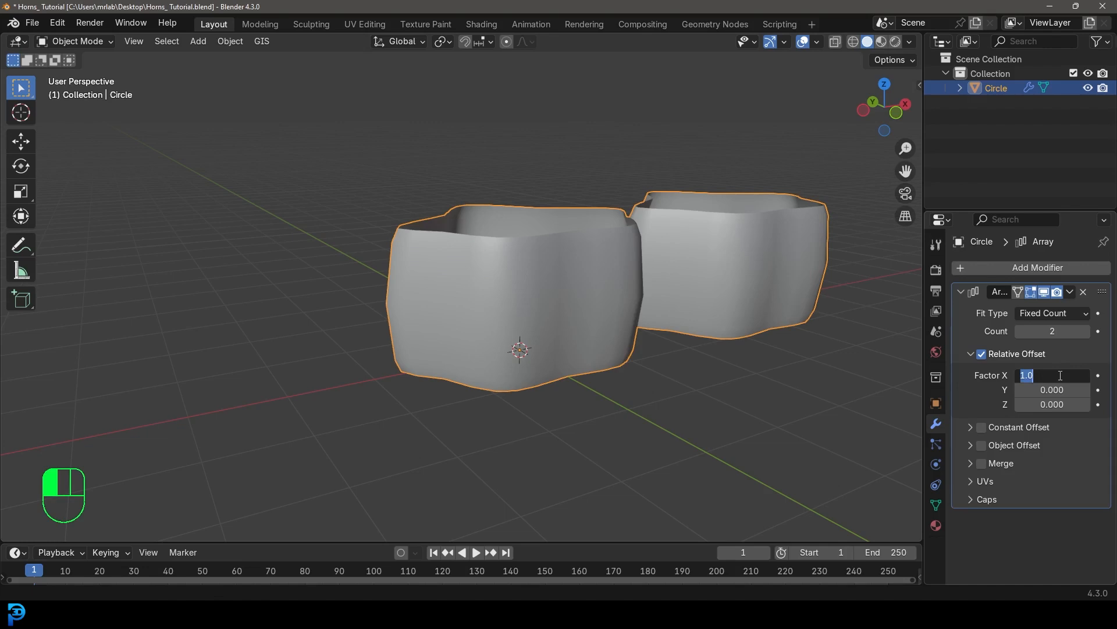
type("0")
key("Return")
left_click(1054, 404)
type("1")
key("Return")
scroll(598, 284, "down", 4)
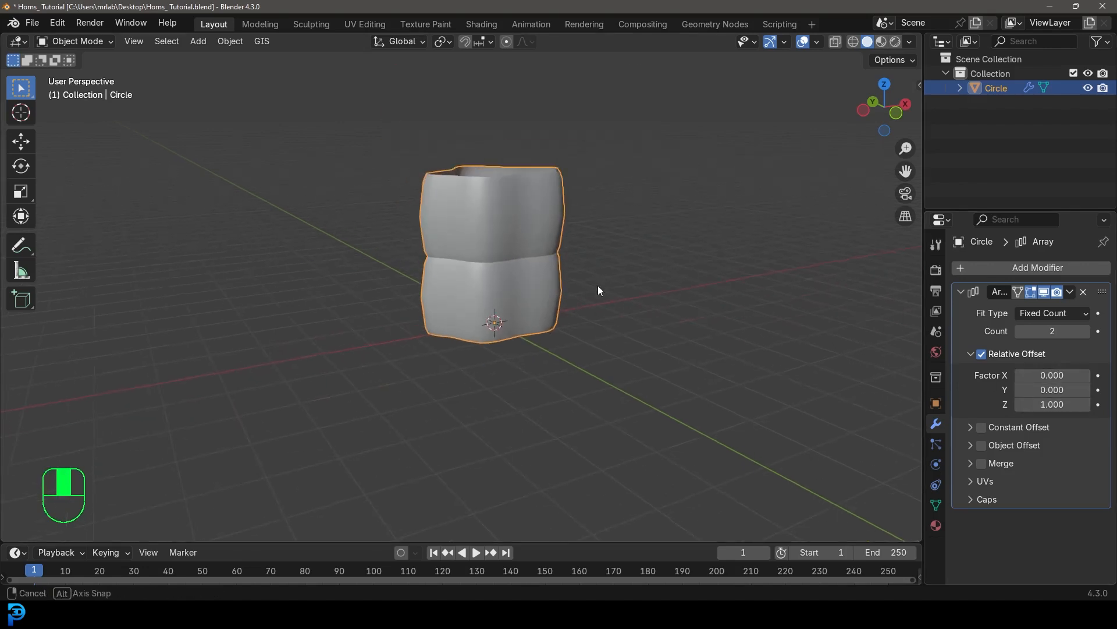
middle_click_drag(598, 284, 624, 302)
Set the array count to 18 to build a tall column of horn segments.
left_click(1058, 331)
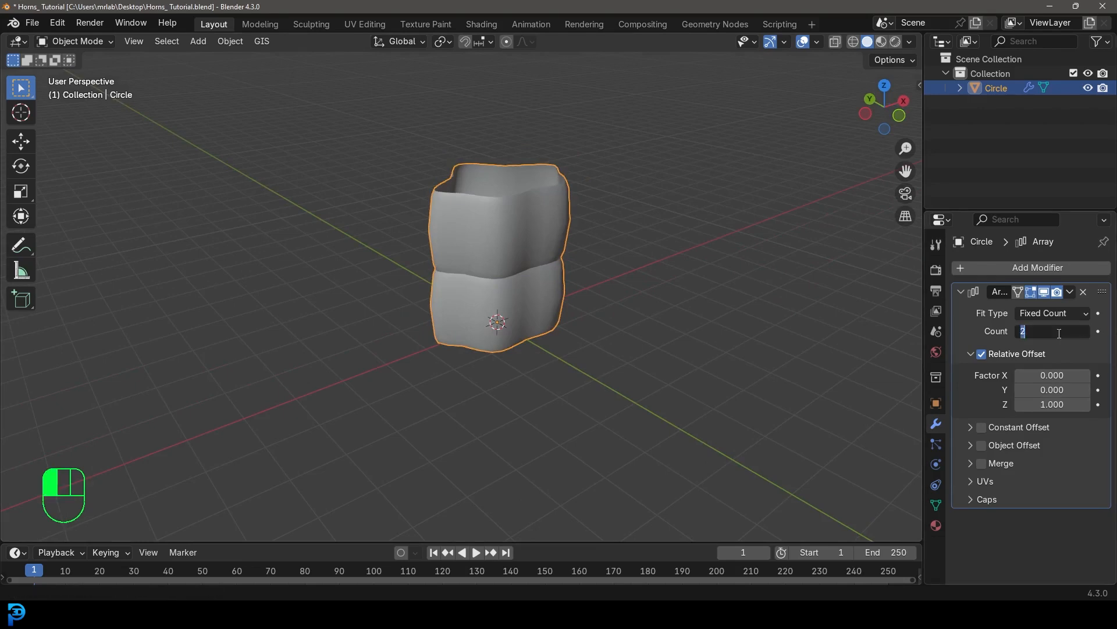
type("18")
key("Return")
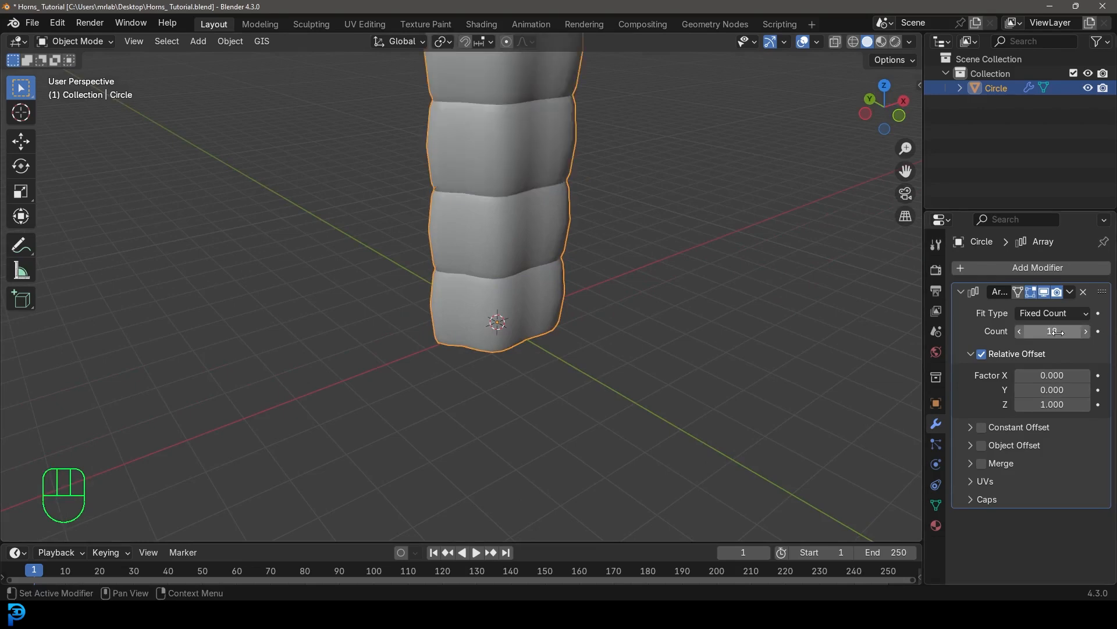
scroll(407, 309, "down", 3)
middle_click_drag(408, 310, 484, 278)
scroll(483, 278, "up", 2)
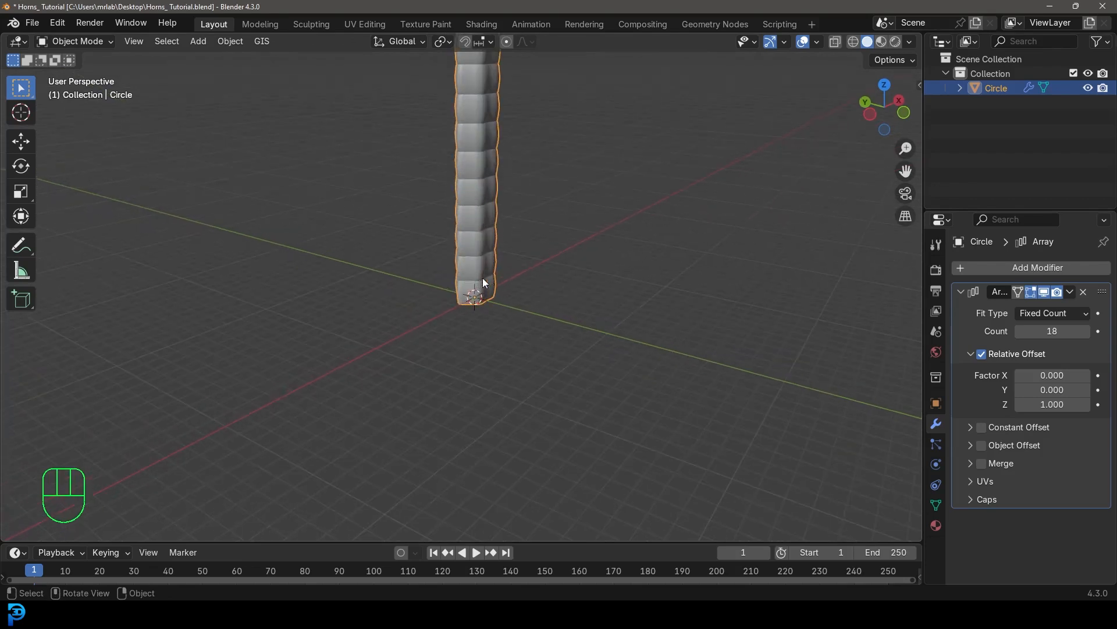
middle_click_drag(574, 262, 528, 291, "shift")
scroll(574, 306, "up", 3)
scroll(534, 296, "up", 2)
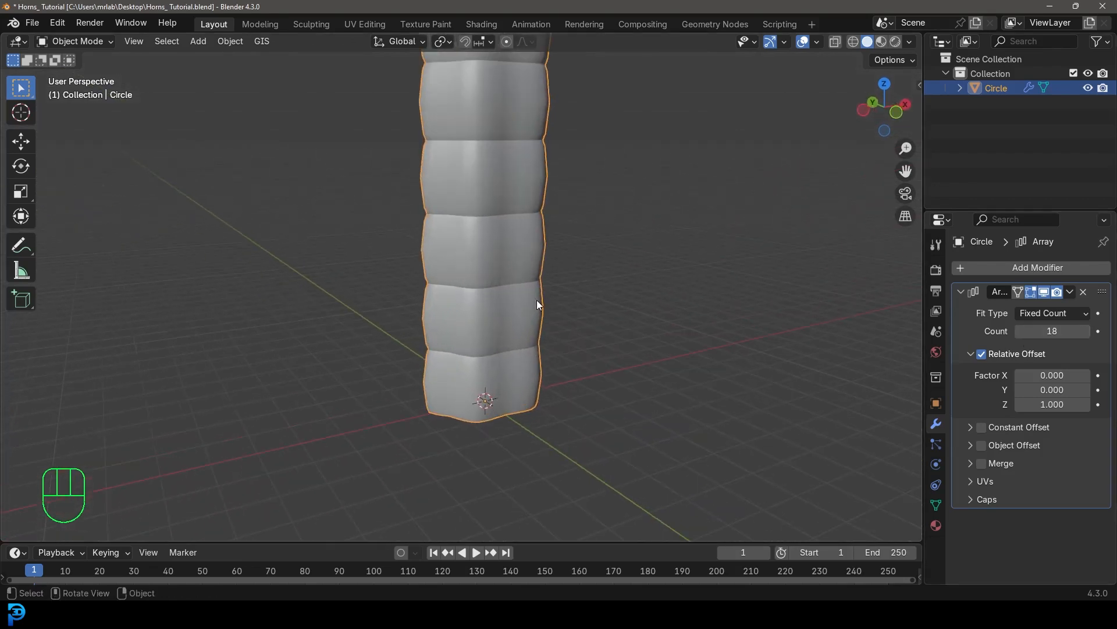
Add a Bézier curve at the base of the horn column.
key("shift+a")
mouse_move(457, 319)
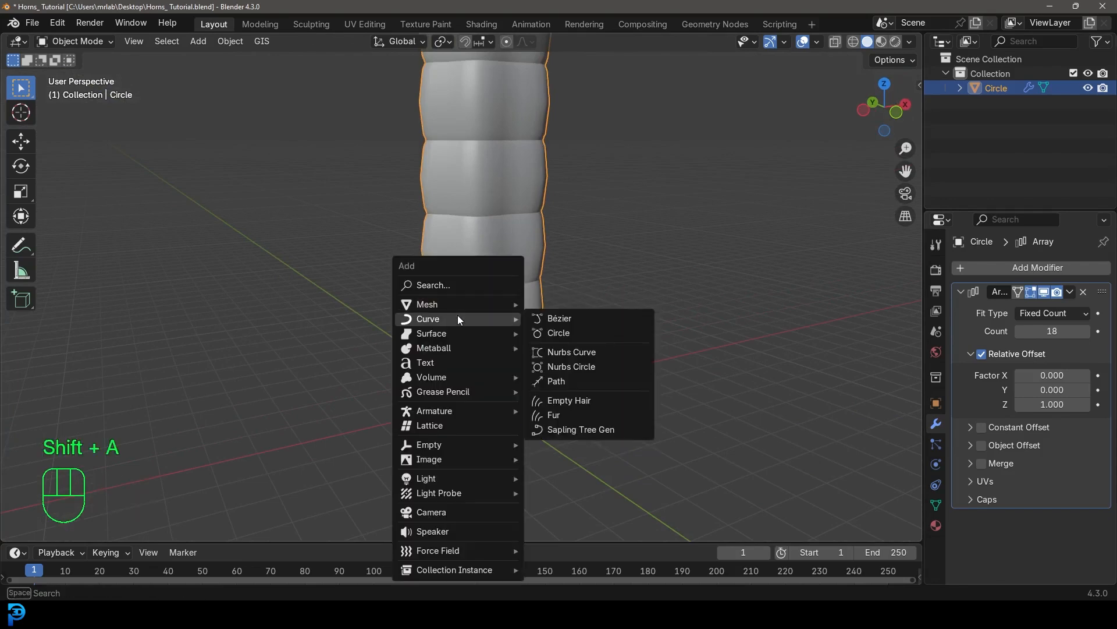
left_click(558, 319)
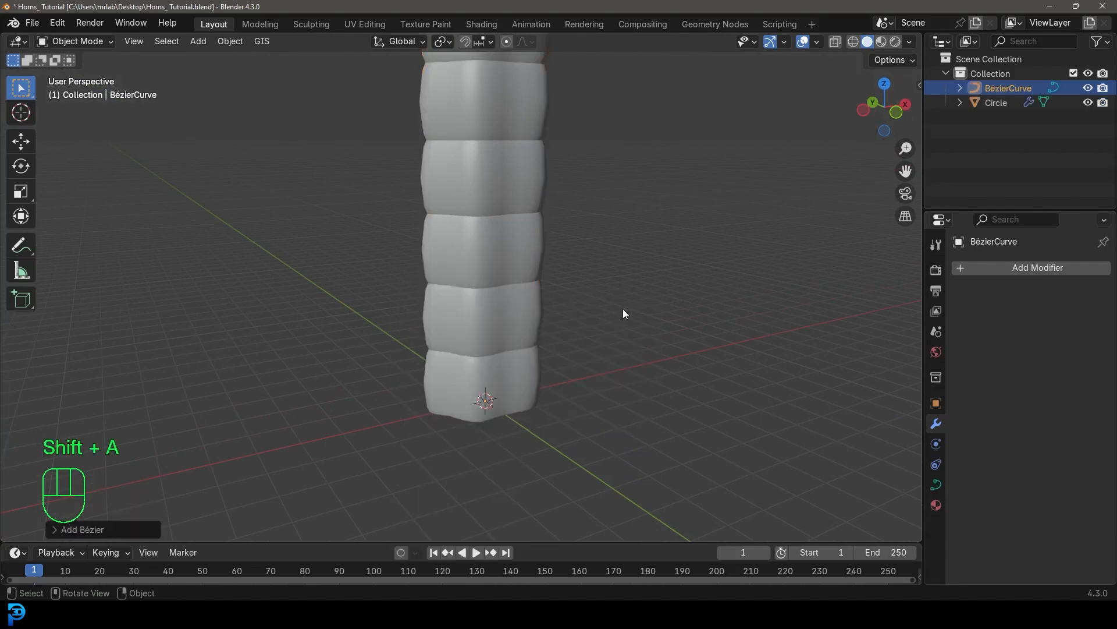
middle_click_drag(578, 360, 581, 301, "shift")
scroll(581, 301, "up", 2)
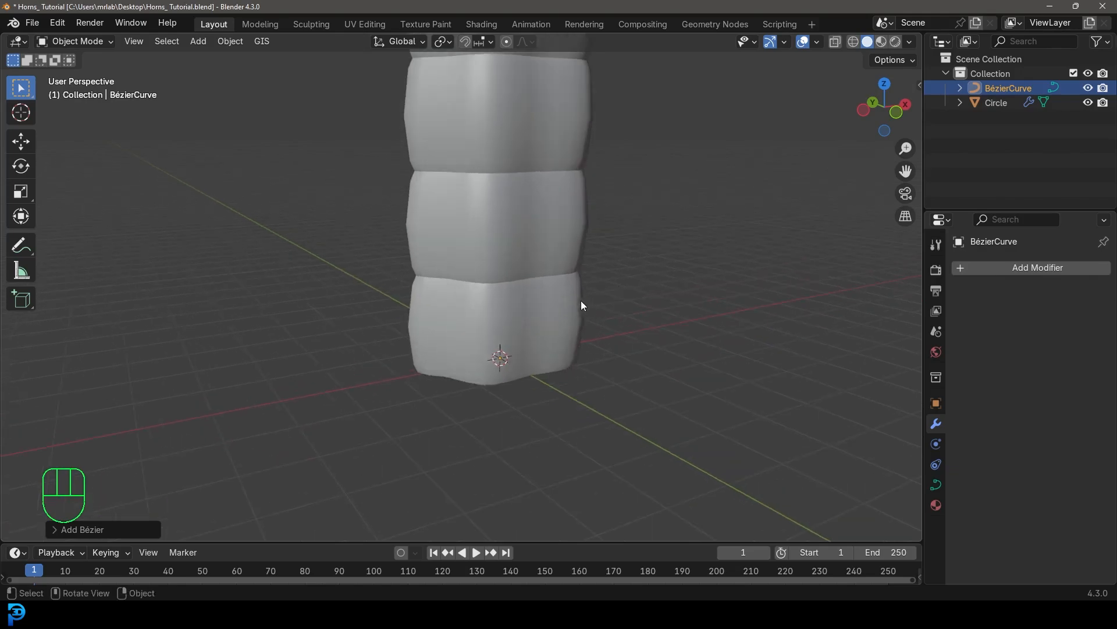
Switch the viewport to wireframe shading and hide the Circle object so only the Bézier curve shows.
key("z")
left_click(494, 297)
mouse_move(508, 299)
middle_mouse_down()
mouse_move(548, 355)
mouse_move(516, 352)
middle_mouse_up()
scroll(515, 351, "up", 3)
middle_click_drag(552, 453, 537, 300, "shift")
scroll(537, 299, "up", 3)
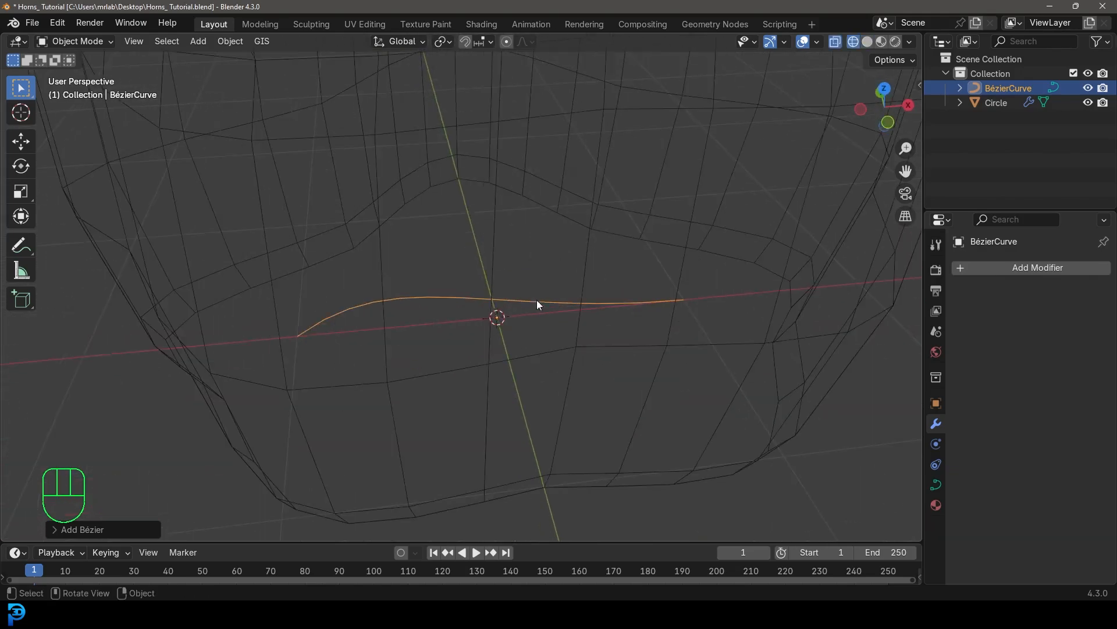
left_click(994, 102)
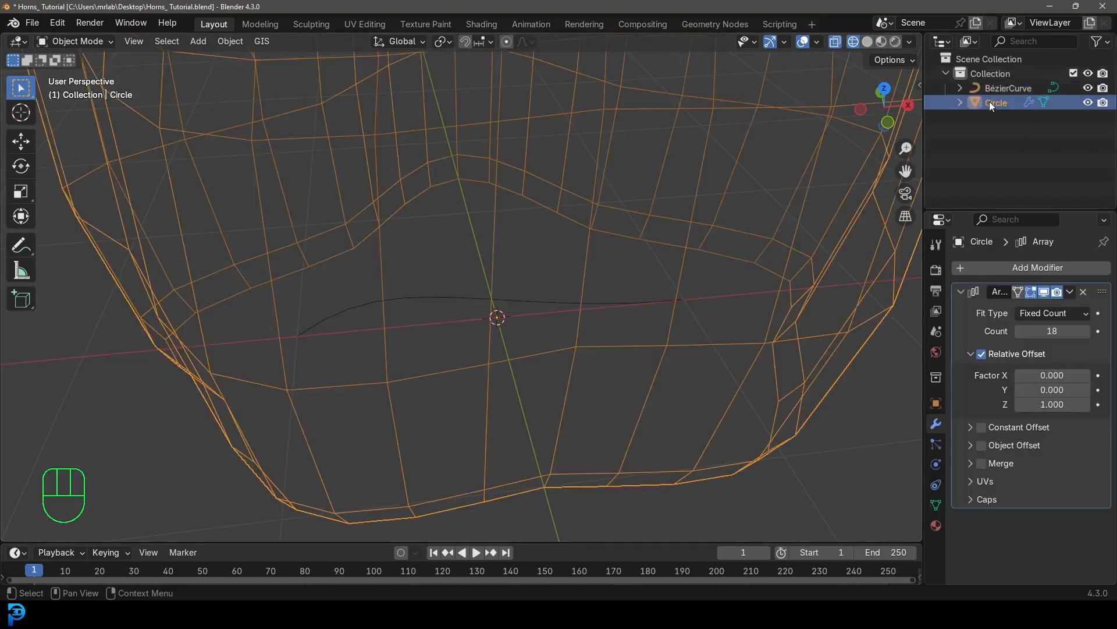
left_click(1088, 103)
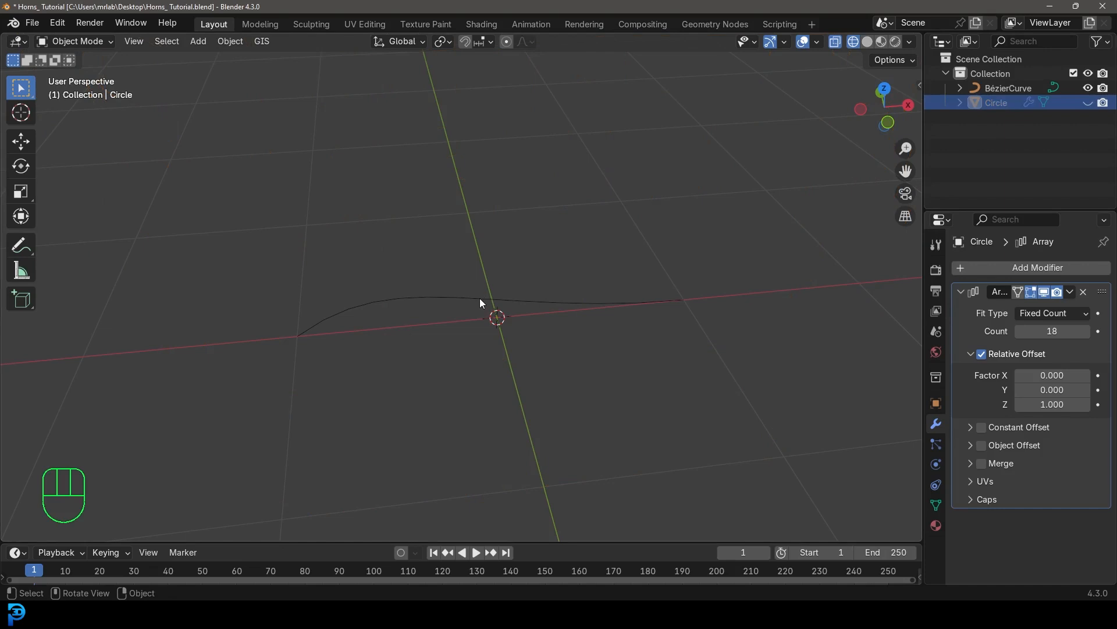
Enter Edit Mode on the Bézier curve and select all its control points.
left_click(480, 301)
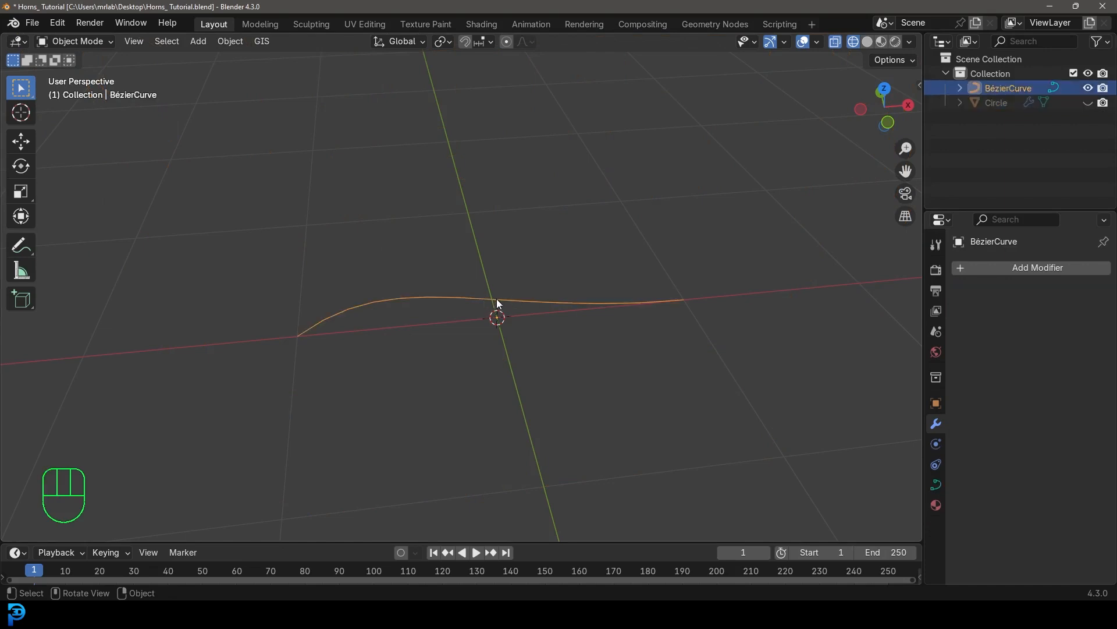
key("Tab")
key("a")
scroll(689, 289, "down", 4)
left_click_drag(299, 206, 704, 390)
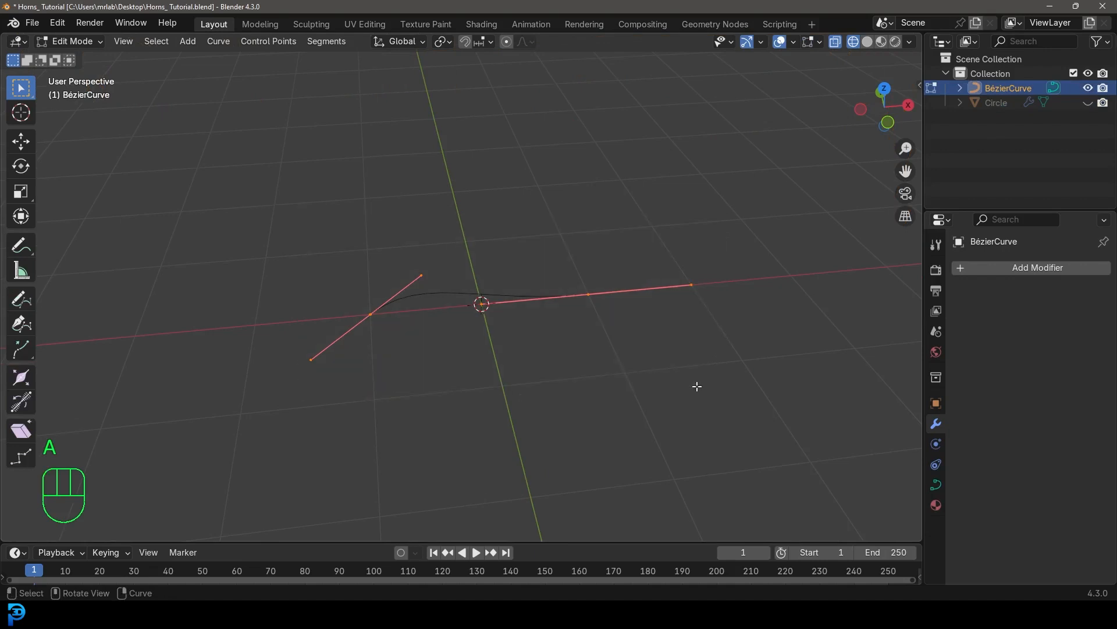
In top view, scale all the curve's control points to 0 along Y to make it a straight line.
key("KP_7")
scroll(277, 219, "up", 2)
left_click_drag(277, 220, 349, 370)
left_click_drag(192, 70, 729, 424)
scroll(460, 326, "down", 2)
middle_click_drag(460, 325, 472, 339, "shift")
scroll(471, 340, "up", 1)
key("s")
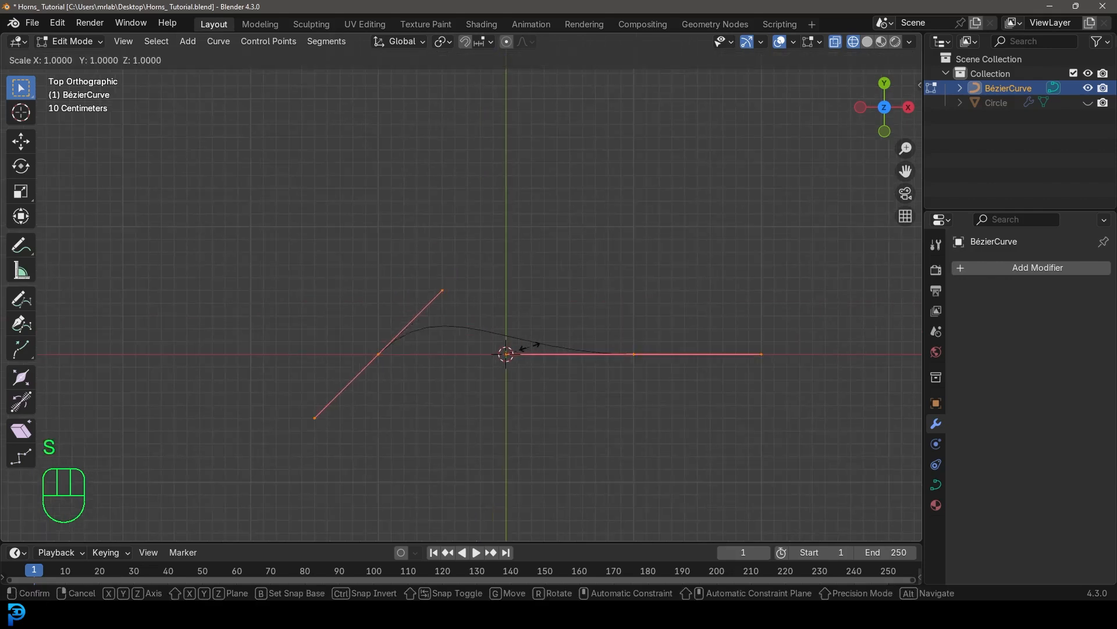
type("y")
type("0")
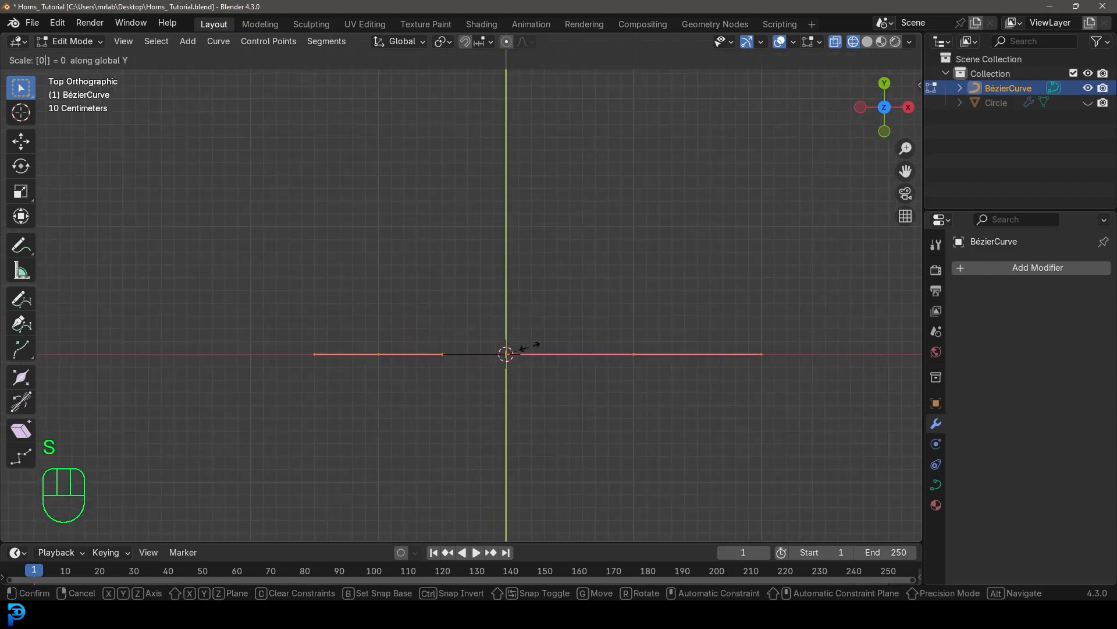
key("Return")
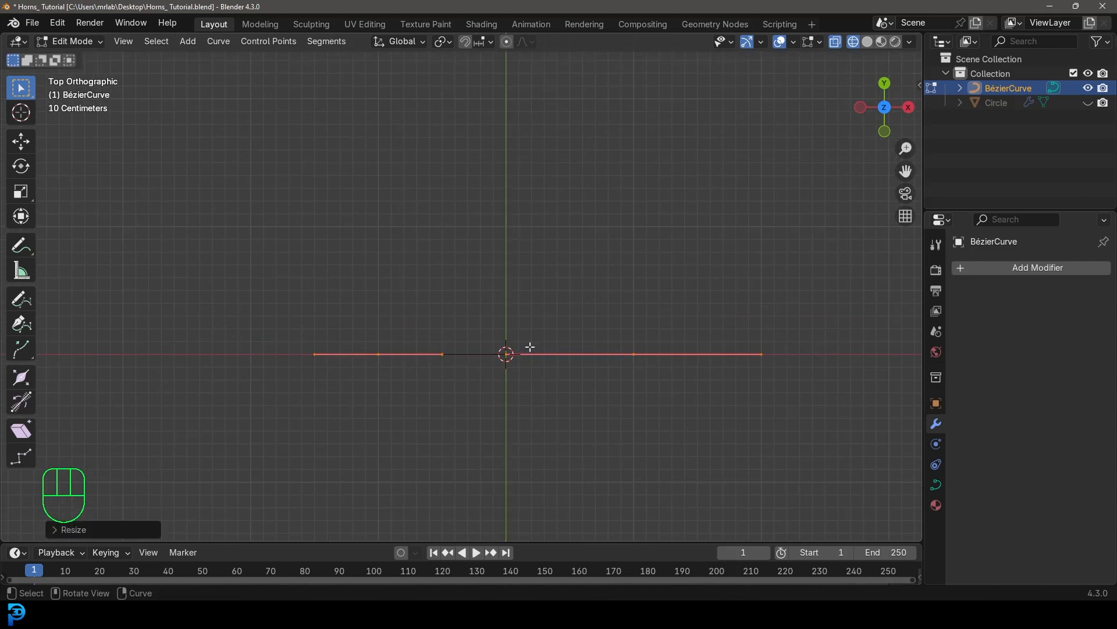
In front view, rotate the straightened curve 90° about Y so it stands upright.
key("KP_1")
middle_click_drag(543, 342, 536, 367, "shift")
scroll(537, 367, "up", 1)
key("r")
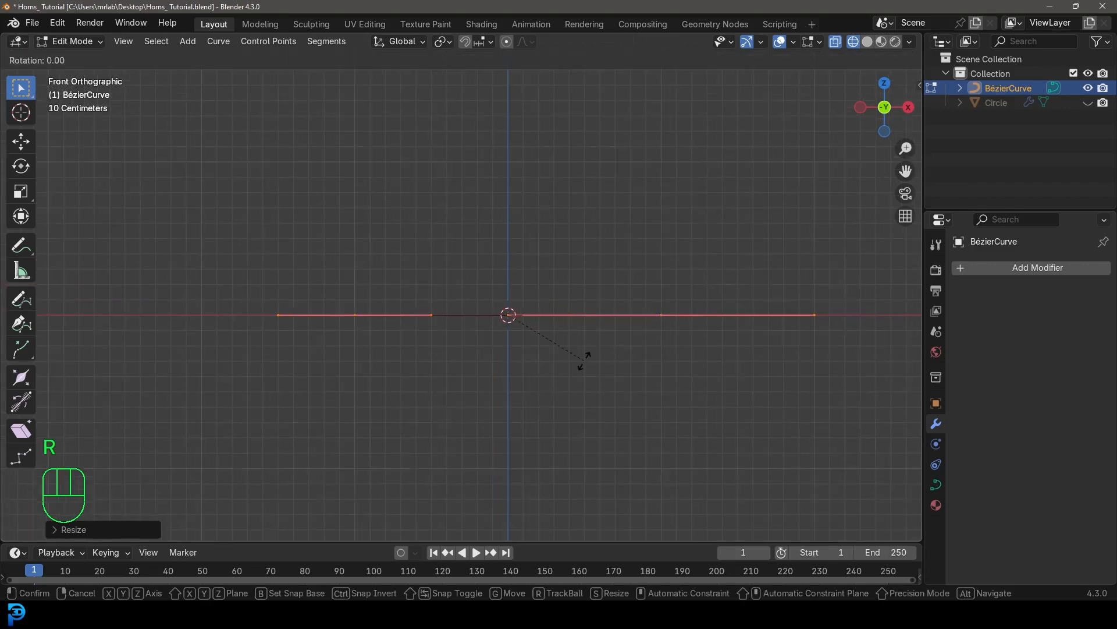
type("y90")
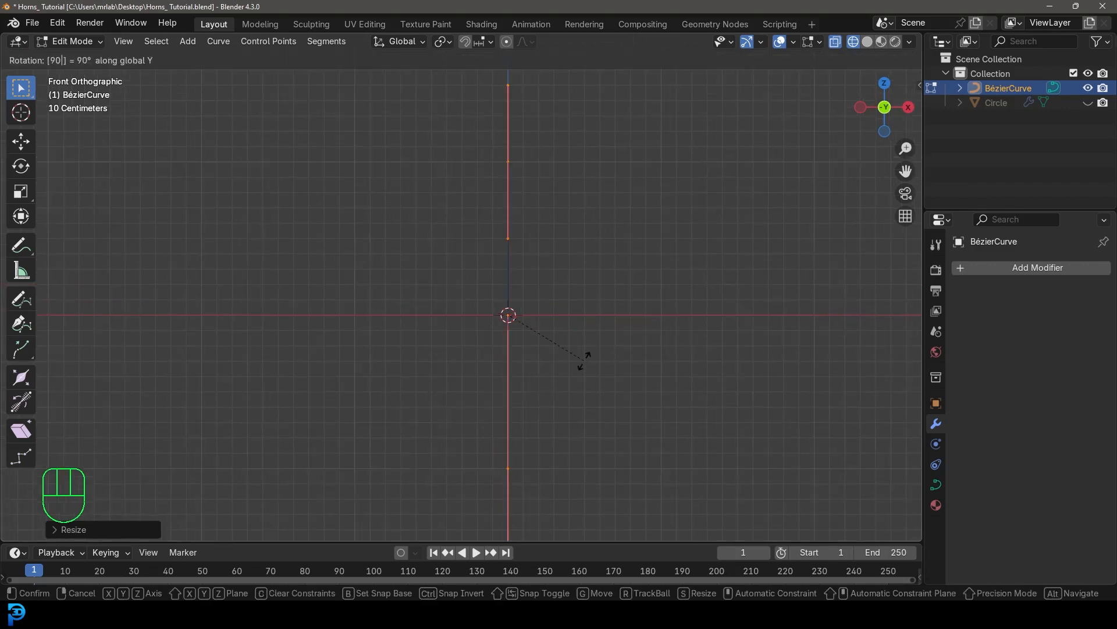
key("Return")
scroll(576, 440, "down", 2)
middle_click_drag(555, 364, 503, 384)
middle_click_drag(528, 462, 535, 364, "shift")
scroll(540, 388, "up", 3)
scroll(500, 405, "down", 2)
left_click(476, 358)
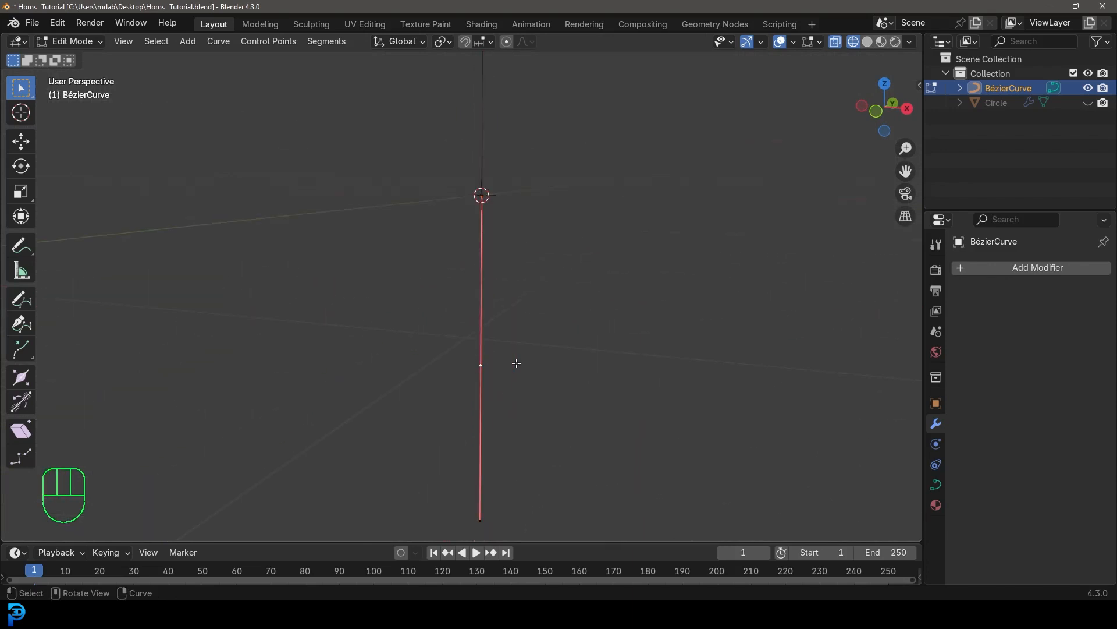
key("r")
left_click(496, 370)
scroll(497, 317, "down", 3)
scroll(478, 236, "up", 3)
scroll(492, 233, "down", 1)
Select all the curve's control points and move them up along Z to bring the lower end near the origin.
left_click_drag(637, 476, 431, 85)
middle_click_drag(487, 153, 556, 274)
key("g")
key("z")
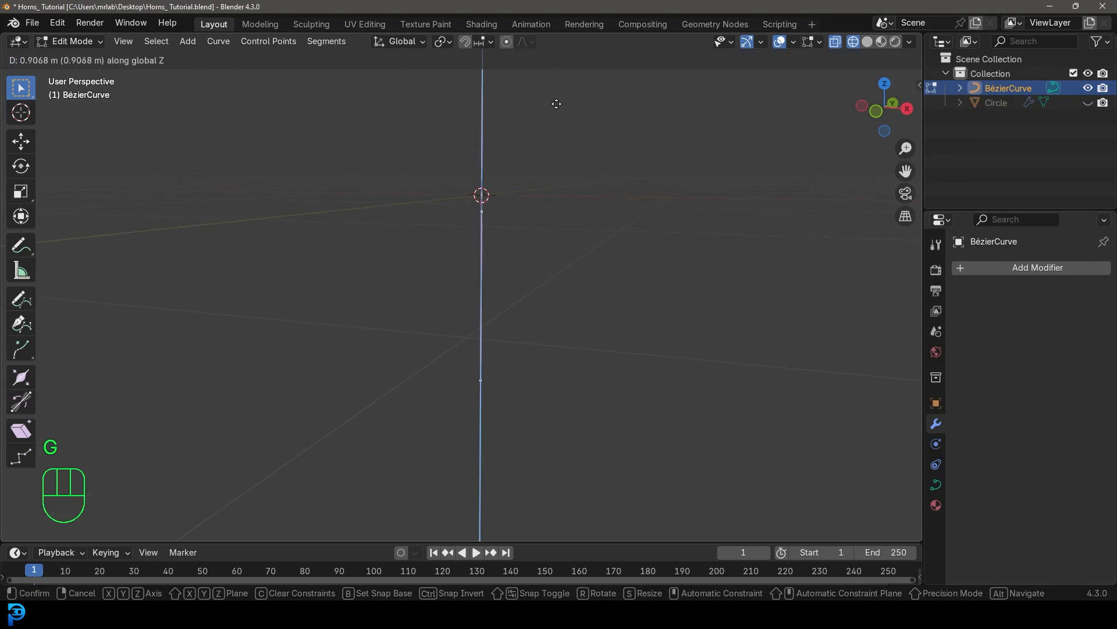
left_click(523, 187)
middle_click_drag(524, 187, 512, 287)
Fine-tune the control points' height along Z so the curve starts at the origin, and return to Object Mode.
key("g")
key("z")
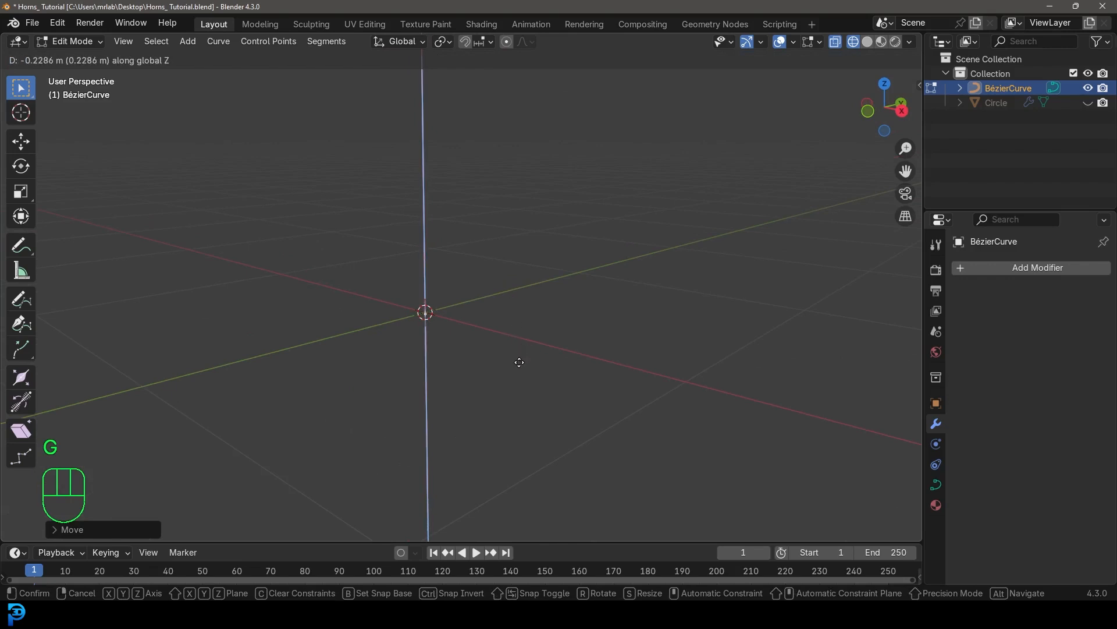
left_click(517, 355)
scroll(516, 354, "down", 5)
middle_click_drag(516, 352, 573, 284)
middle_click_drag(573, 284, 494, 387, "shift")
key("Tab")
scroll(508, 406, "up", 2)
scroll(510, 427, "down", 3)
key("r")
key("r")
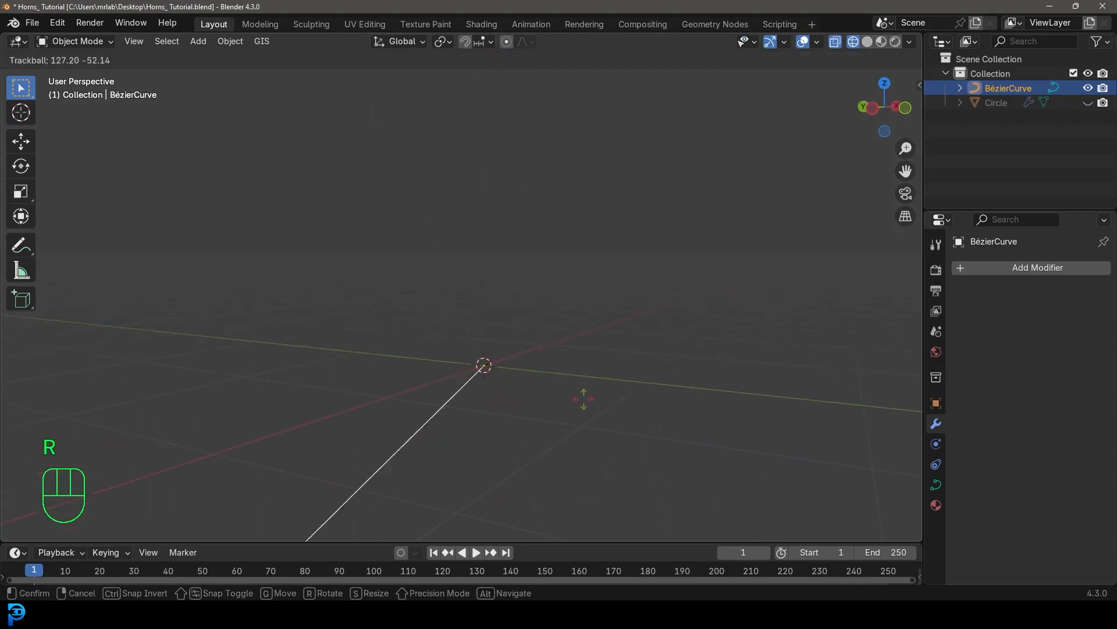
right_click(607, 336)
scroll(512, 281, "down", 5)
mouse_move(512, 280)
middle_mouse_down()
mouse_move(494, 298)
mouse_move(511, 298)
middle_mouse_up()
scroll(506, 288, "up", 1)
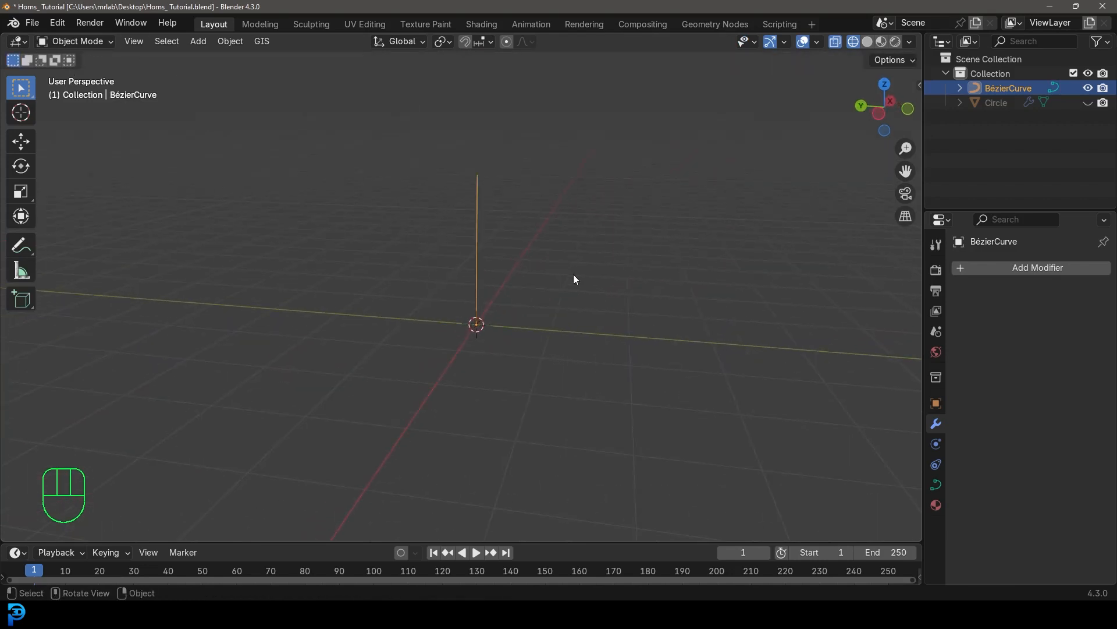
Unhide the arrayed Circle object and rename it Horns.
key("alt+h")
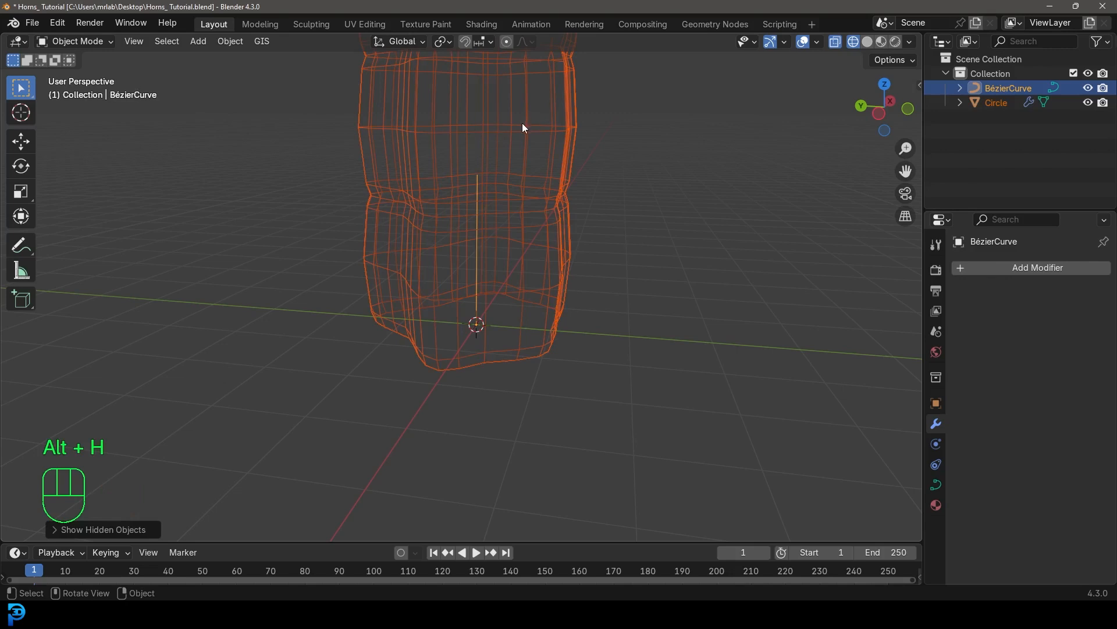
double_click(996, 103)
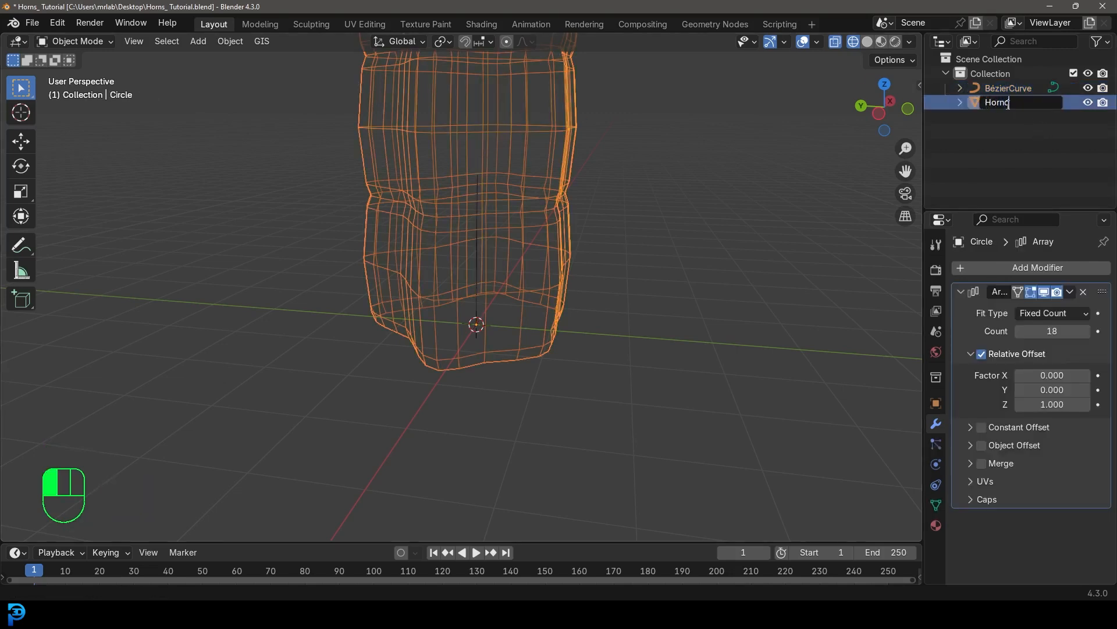
type("Horns")
key("Return")
Scale the Horns object down uniformly, in two passes, into a slim column standing at the origin.
scroll(369, 162, "down", 2)
middle_click_drag(368, 161, 463, 259, "shift")
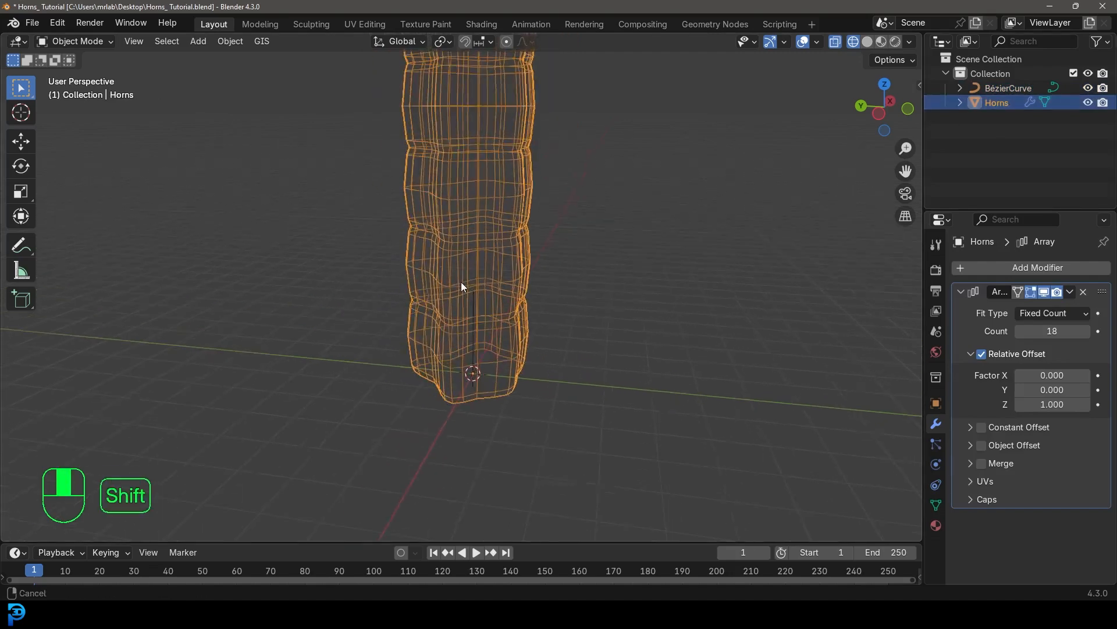
key("s")
left_click(570, 329)
key("s")
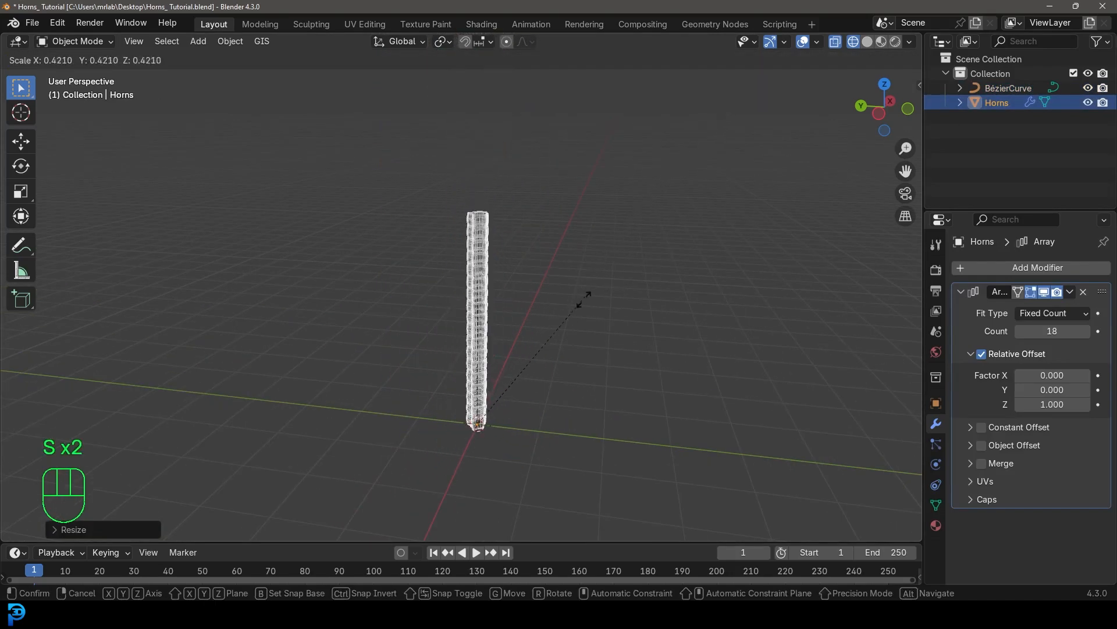
left_click(563, 359)
scroll(518, 323, "up", 6)
middle_click_drag(519, 325, 552, 207, "shift")
scroll(552, 207, "up", 3)
scroll(571, 125, "down", 5)
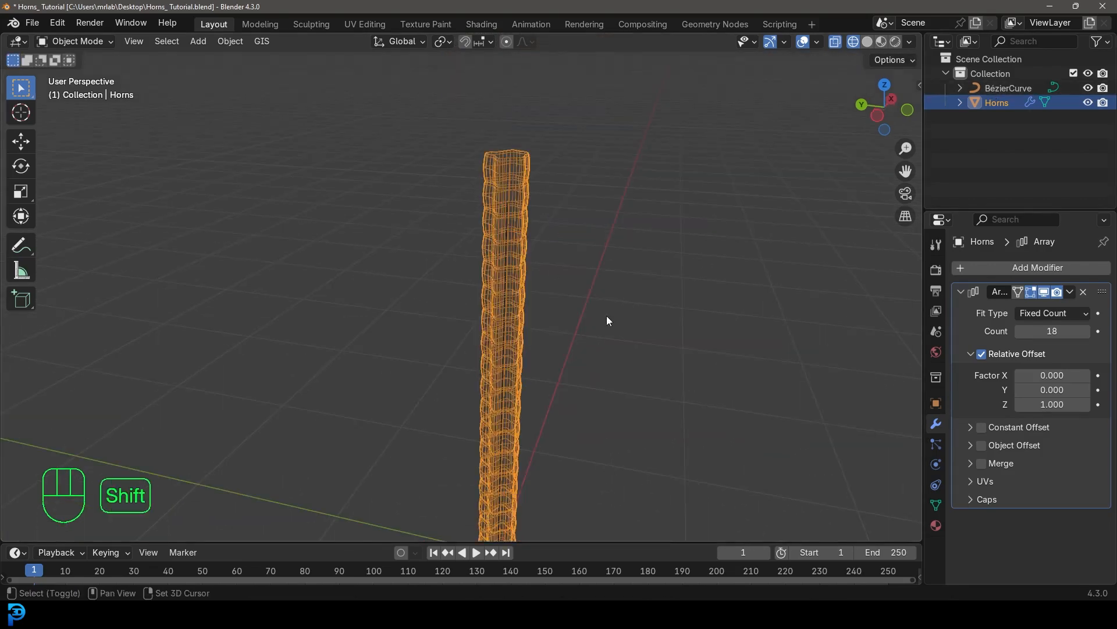
middle_click_drag(606, 319, 591, 227, "shift")
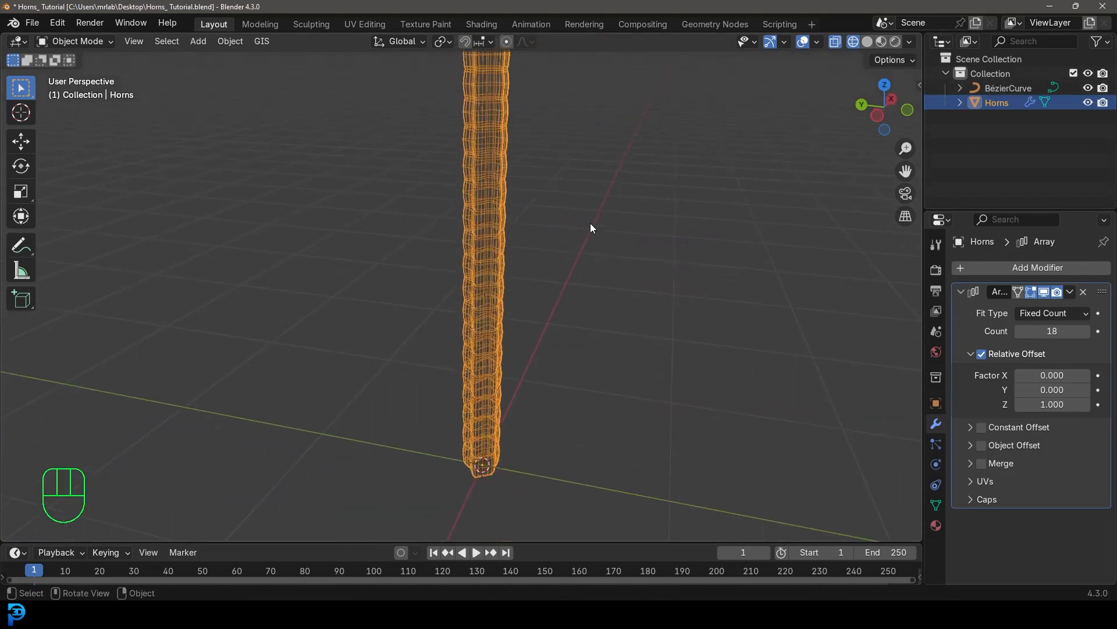
Add a Curve modifier to the Horns object and set BézierCurve as its curve object.
left_click(1018, 266)
left_click(963, 261)
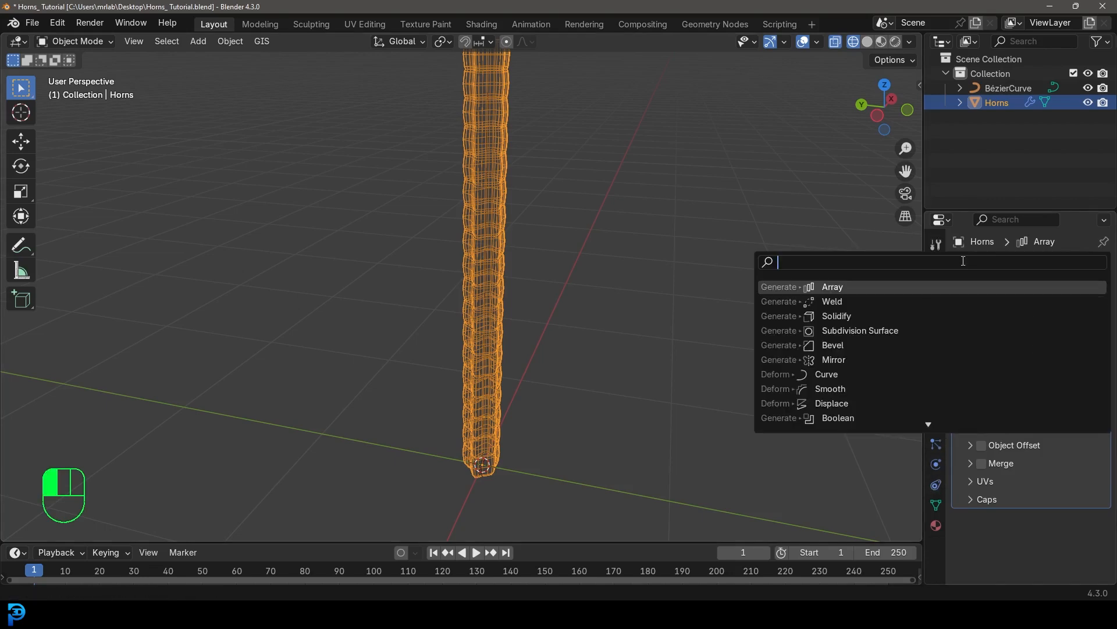
type("cur")
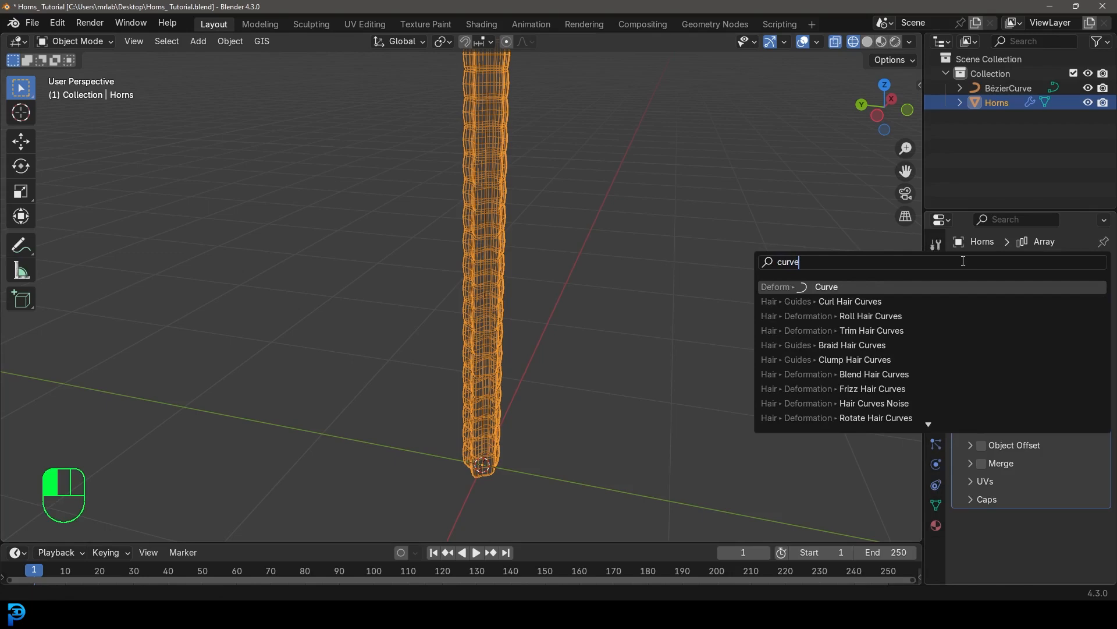
type("ve")
left_click(858, 288)
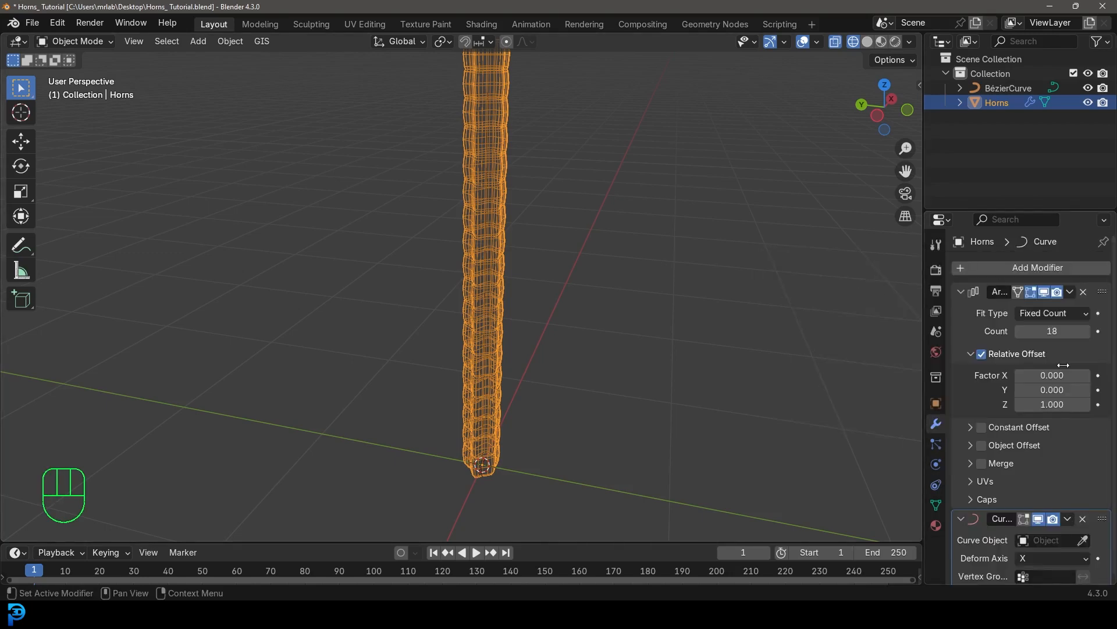
left_click(1034, 537)
left_click(904, 379)
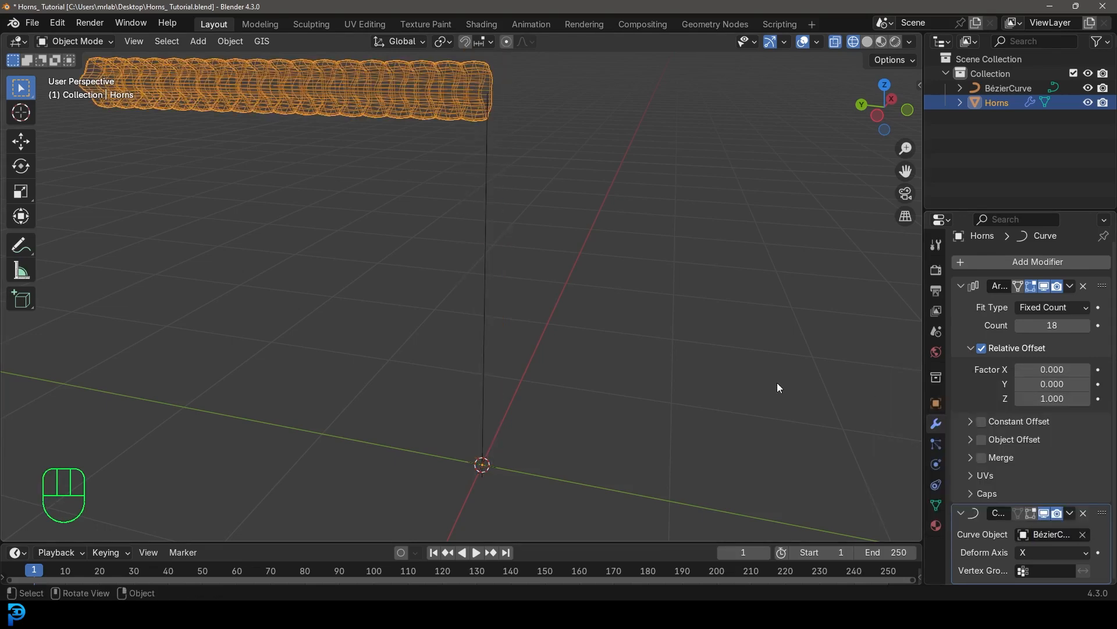
Set the Curve modifier's deform axis to Z so the horn column follows the vertical curve.
left_click(1039, 553)
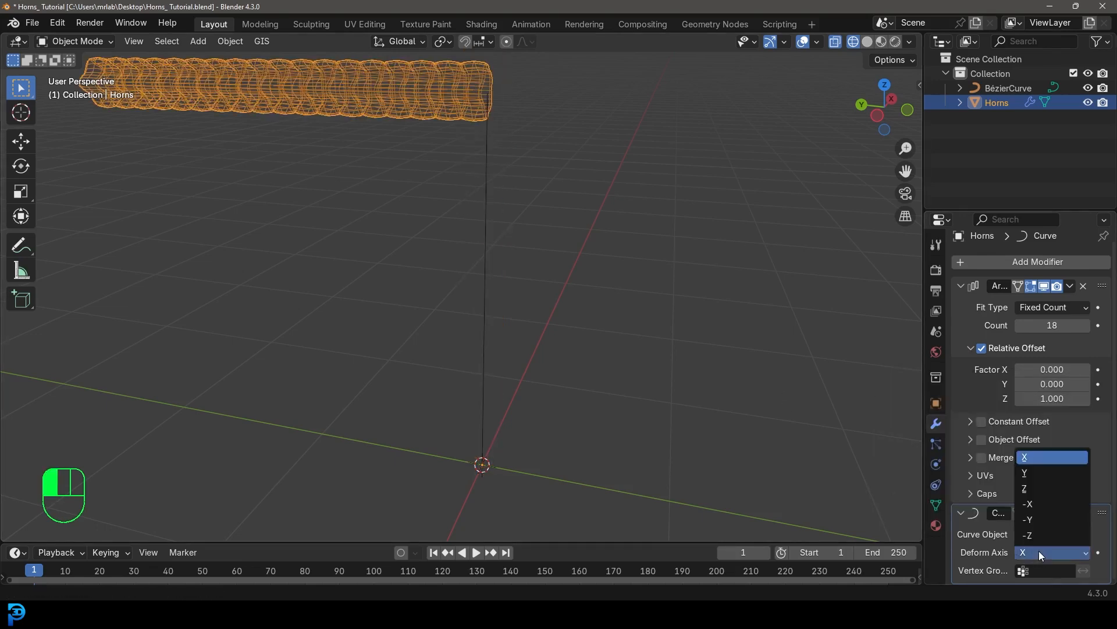
left_click(1039, 535)
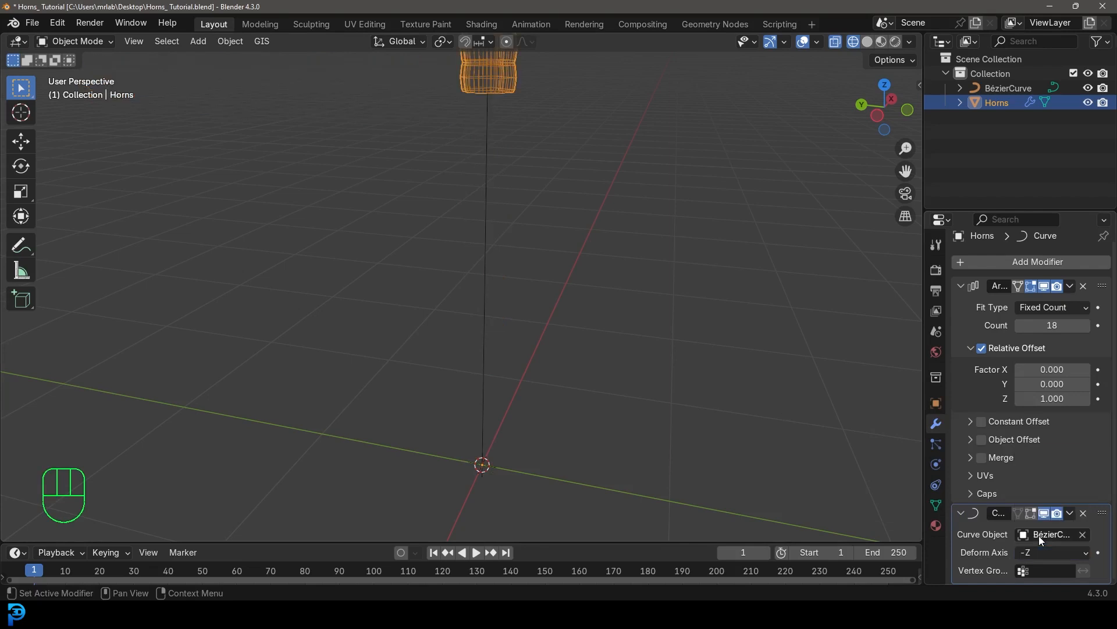
left_click(1043, 553)
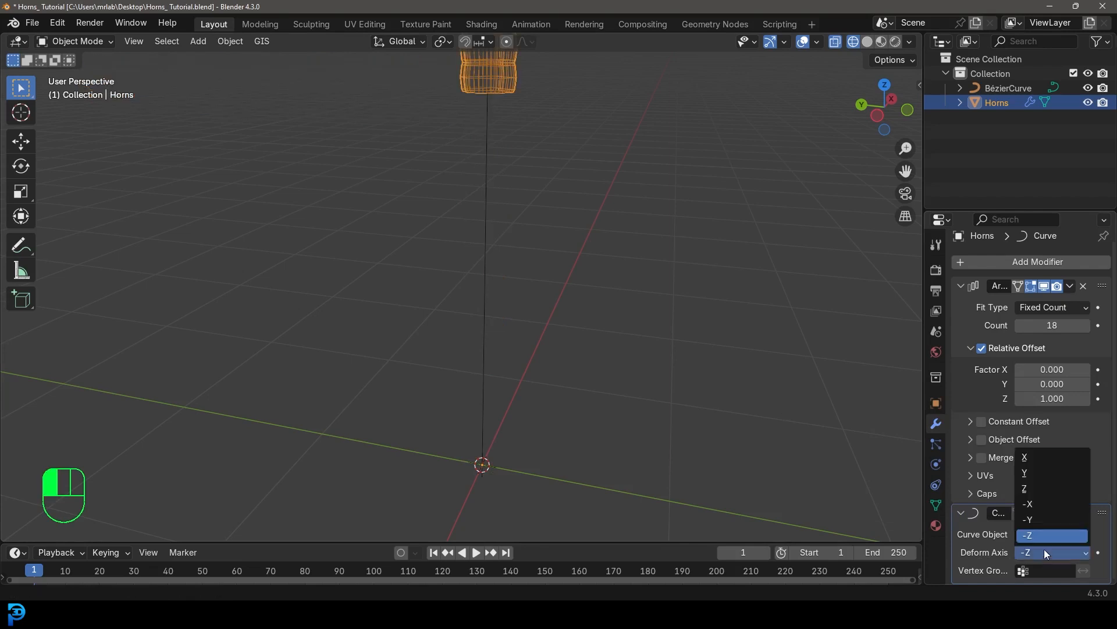
left_click(1037, 487)
middle_click_drag(509, 279, 540, 194)
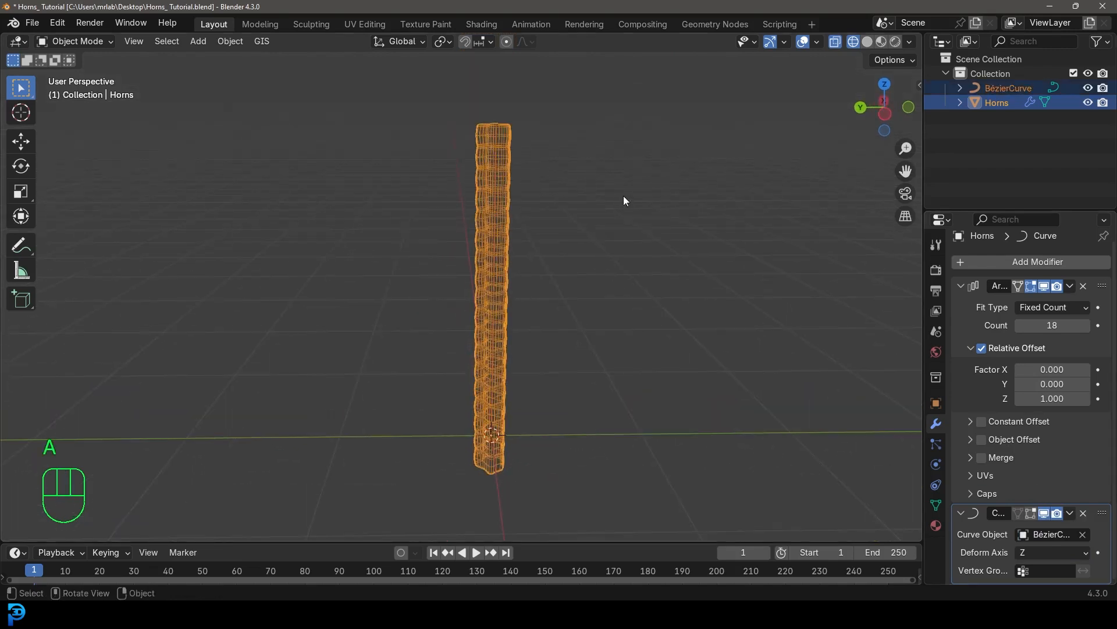
Select the BézierCurve object and enter Edit Mode to work on its upper control point.
left_click(501, 141)
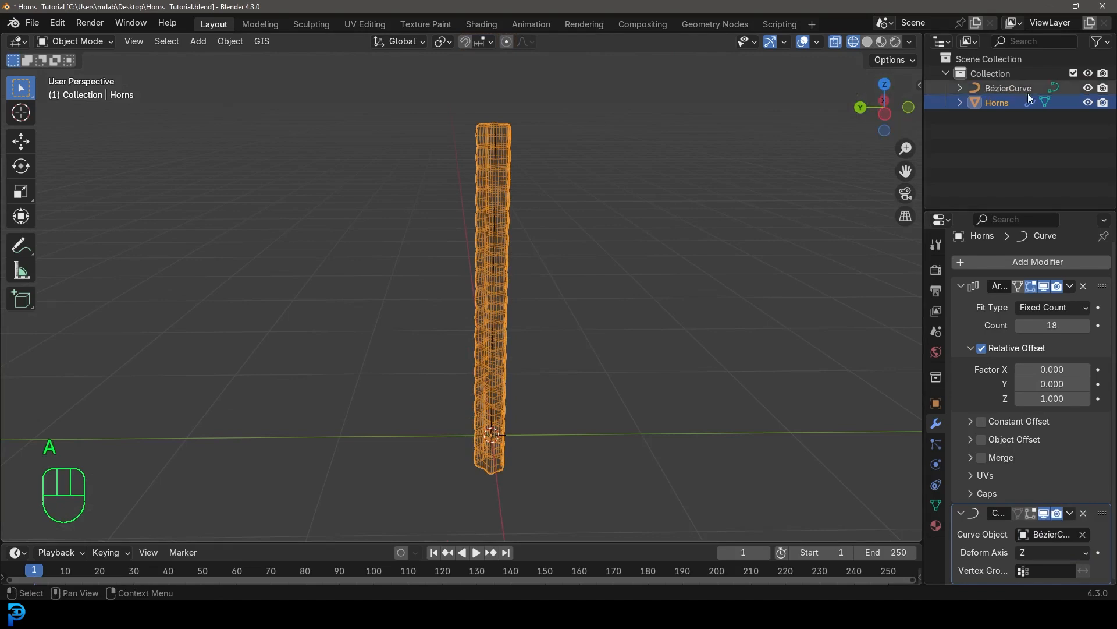
left_click(1004, 87)
middle_click_drag(620, 273, 625, 270)
key("grave")
key("Tab")
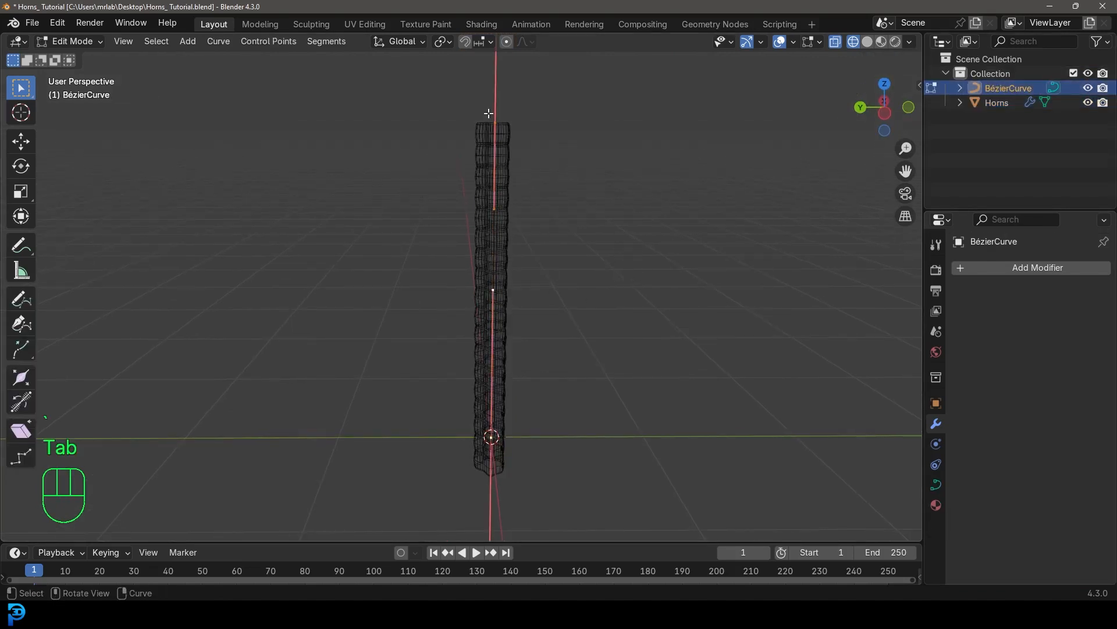
middle_click_drag(498, 123, 569, 206)
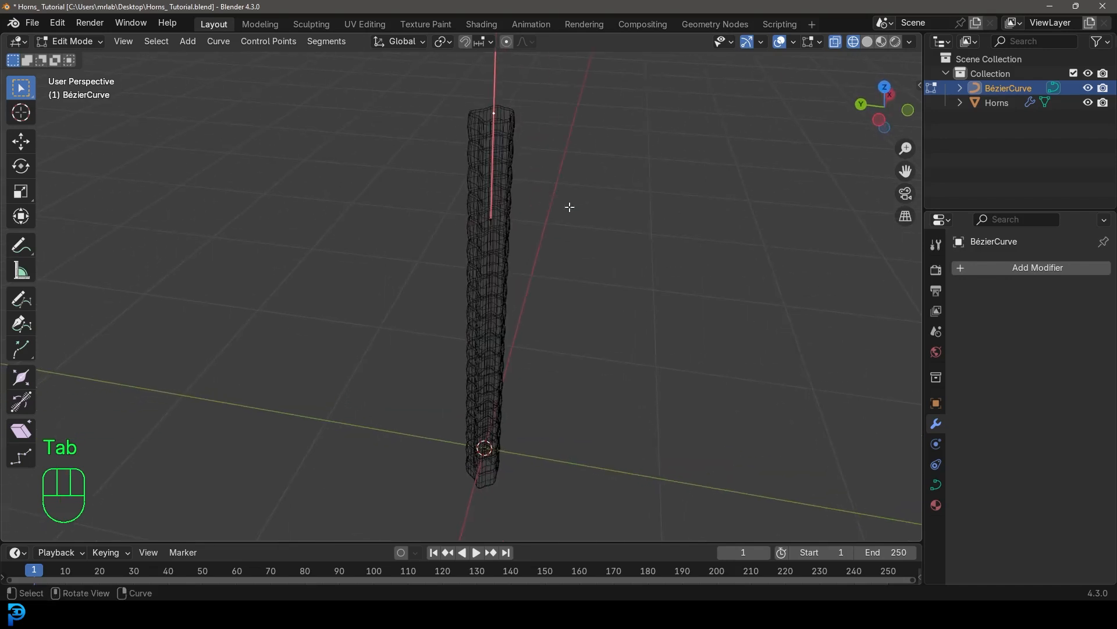
Shrink the upper control point's radius to about 0.24 with Shrink/Fatten to taper the horn toward its tip.
key("alt+s")
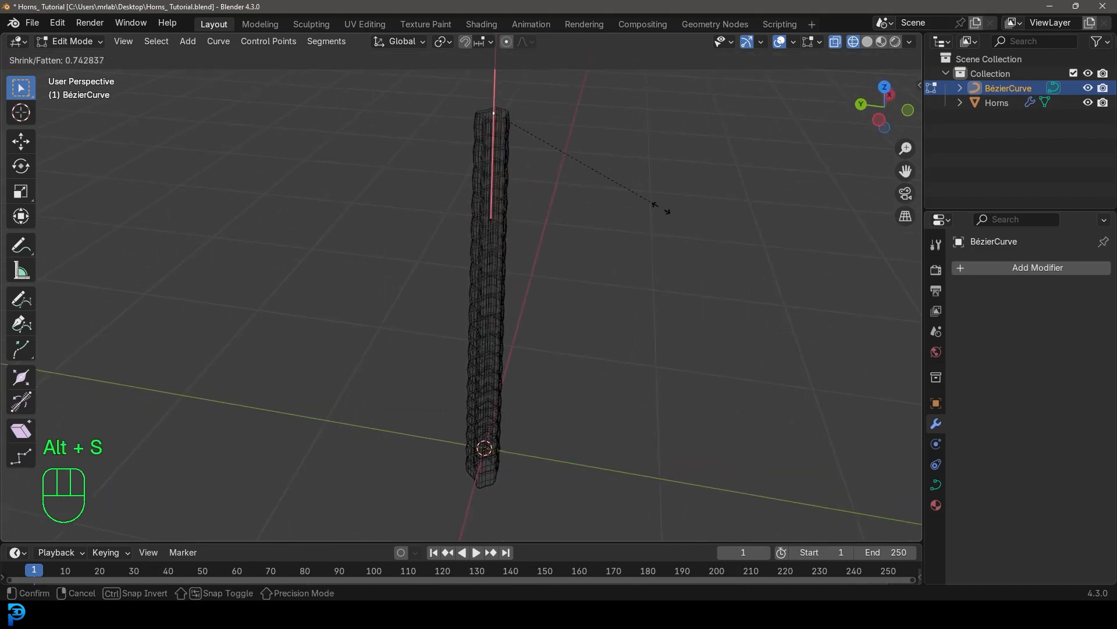
left_click(577, 173)
middle_click_drag(576, 174, 591, 256)
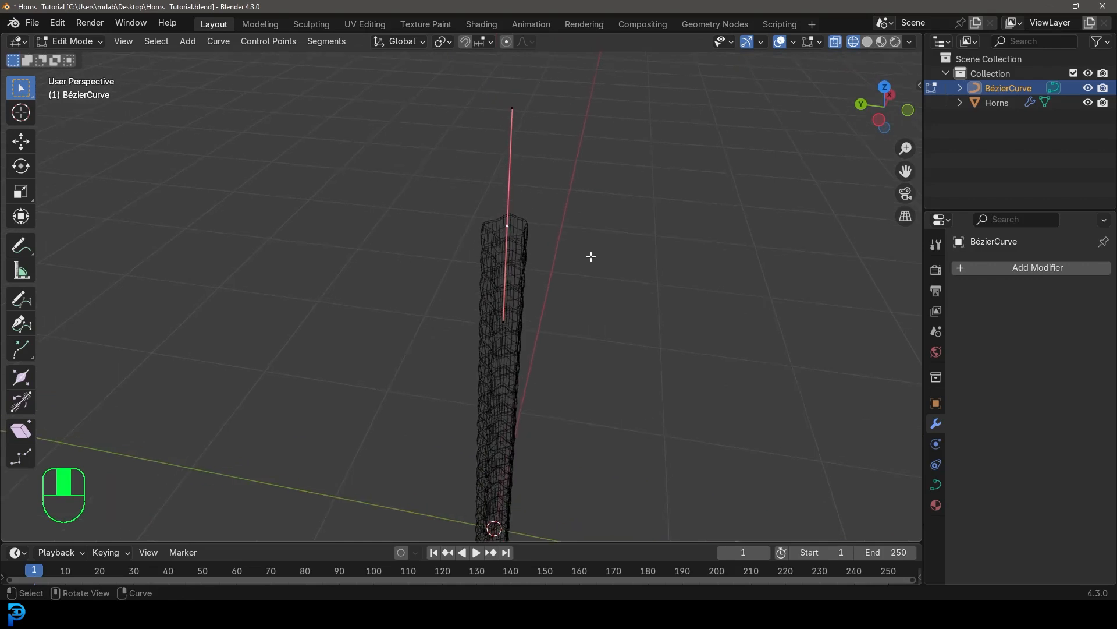
key("g")
key("alt+s")
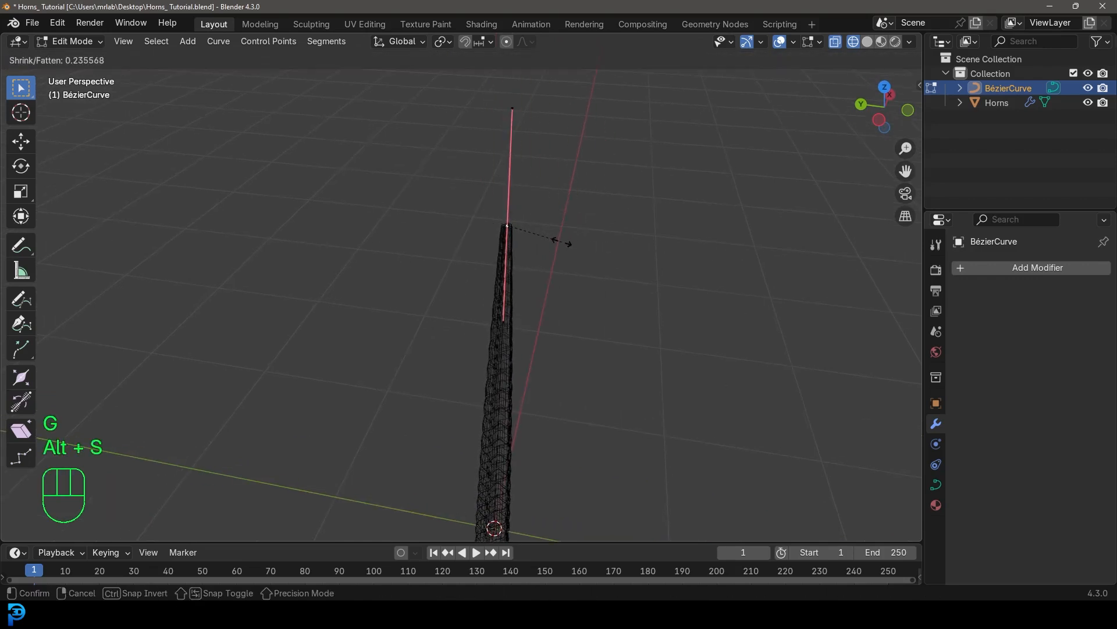
left_click(561, 241)
In front view, rotate the tip control point's handles to nearly horizontal and scale them up by about 1.29.
key("KP_1")
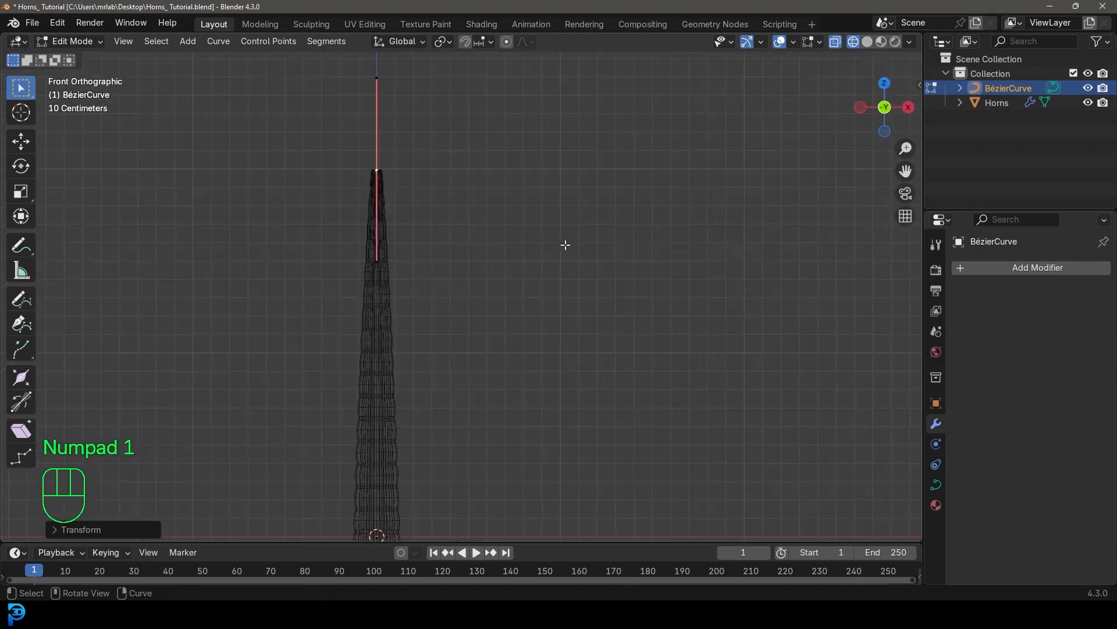
scroll(565, 246, "down", 3)
middle_click_drag(566, 246, 499, 295, "shift")
key("r")
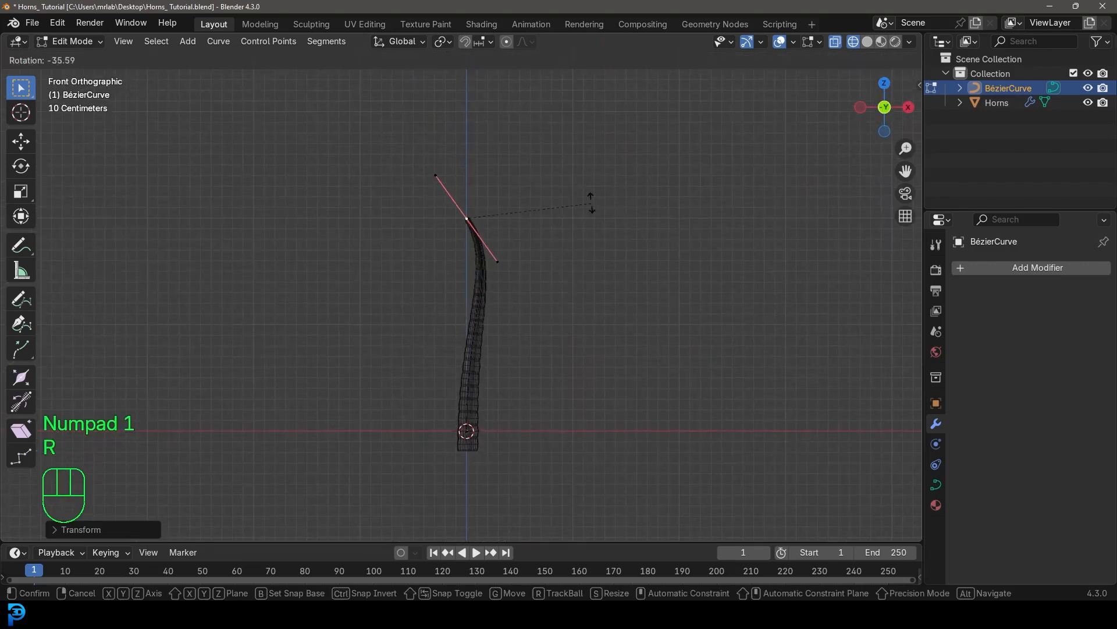
left_click(531, 149)
key("s")
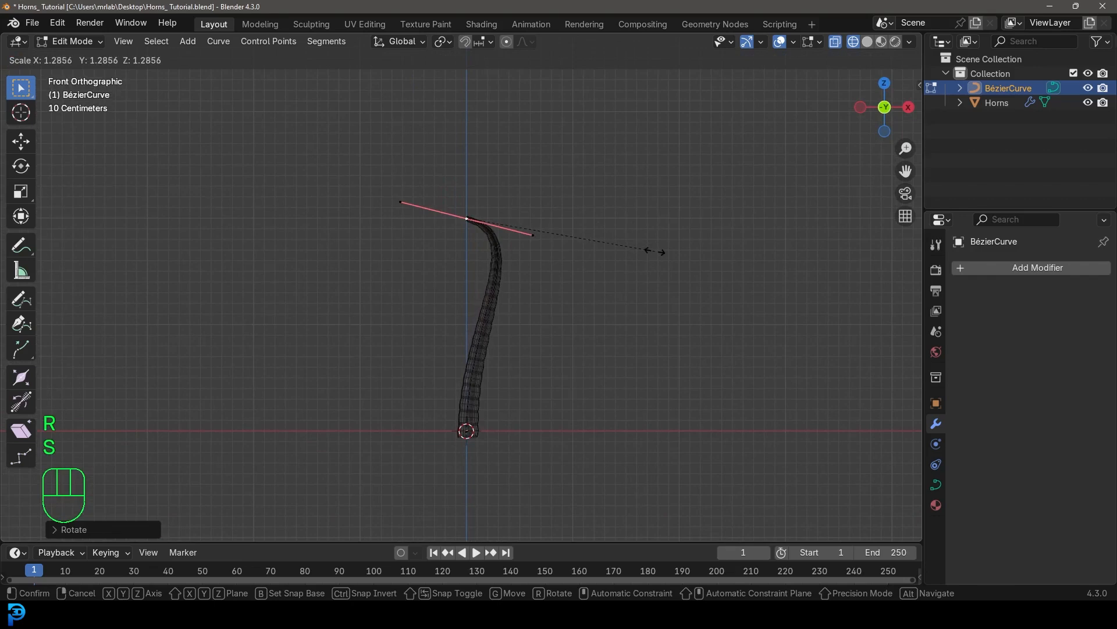
left_click(656, 251)
Move the tip control point about -1.1 m in X and -0.4 m in Z, rotate it about -45°, and lower it slightly.
key("g")
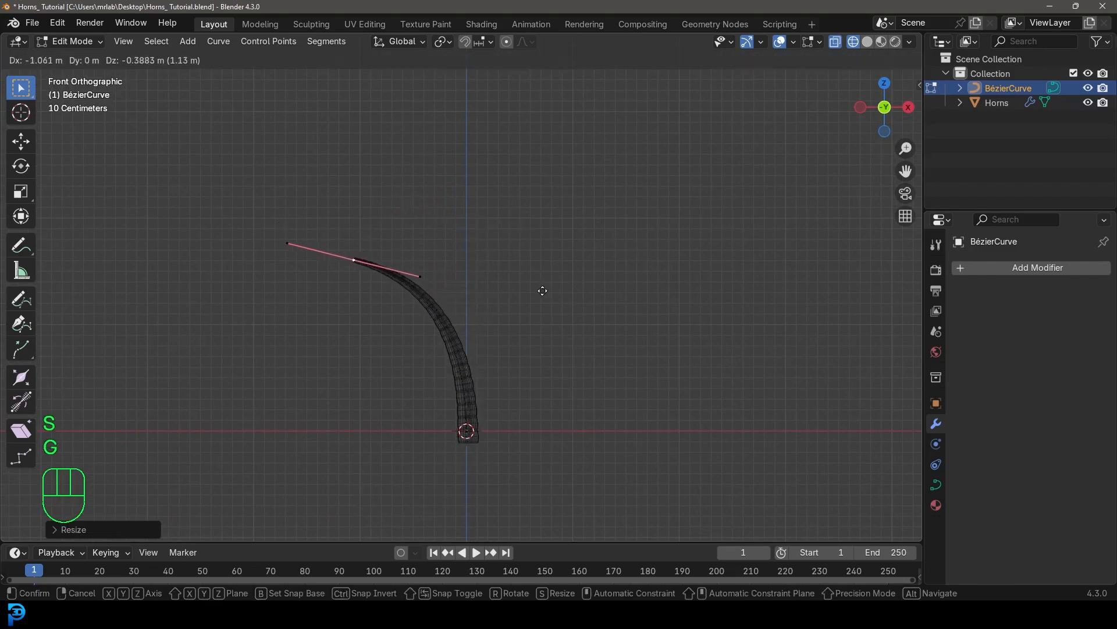
left_click(541, 286)
key("r")
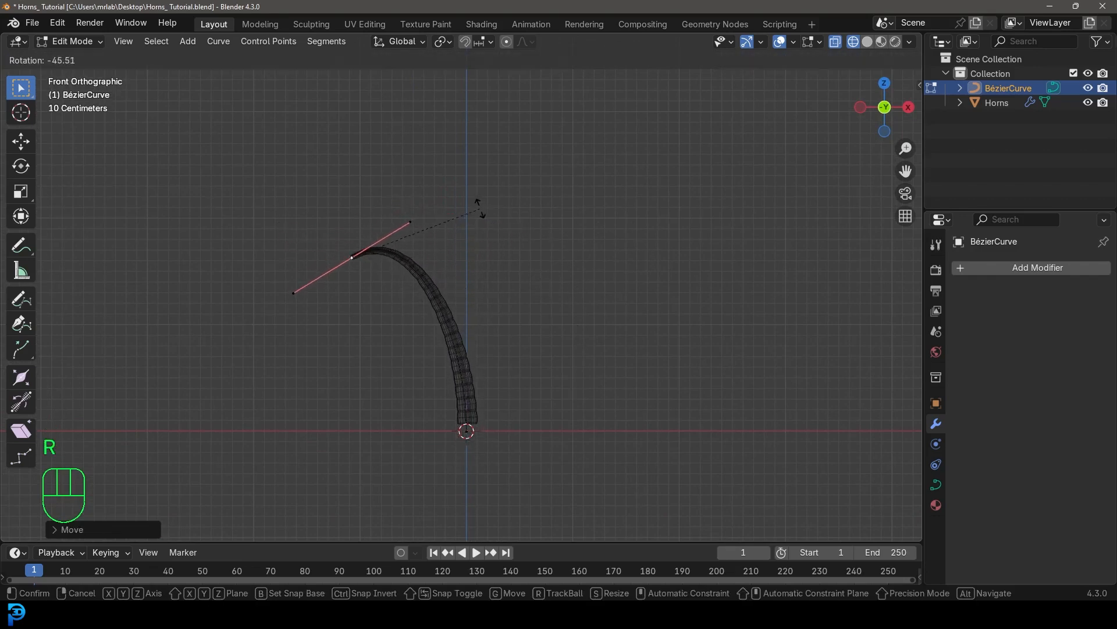
left_click(478, 208)
key("g")
left_click(497, 234)
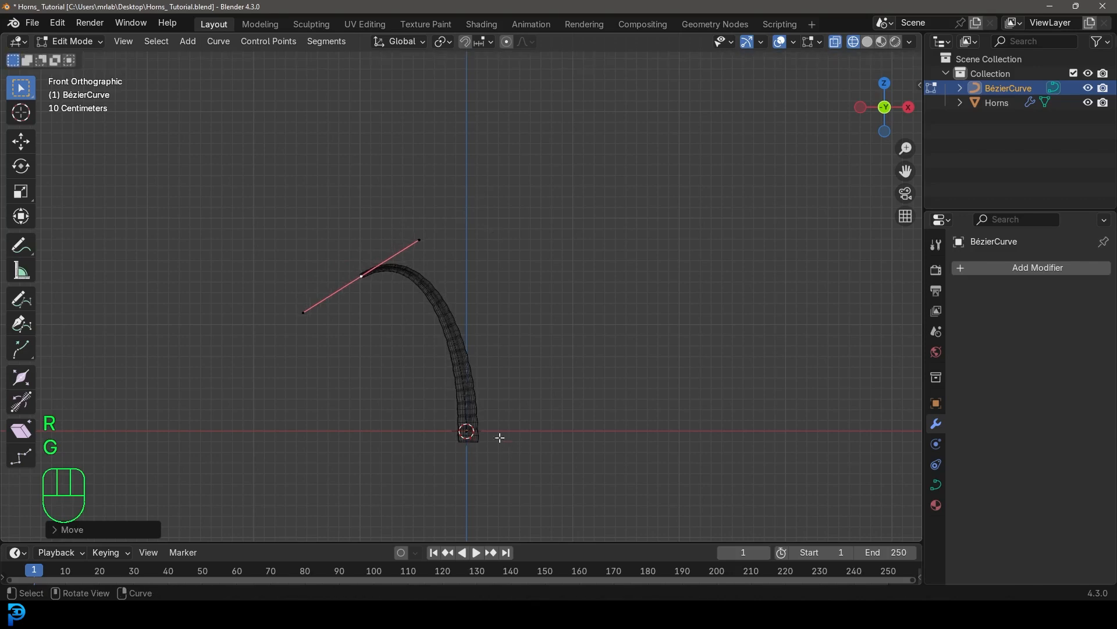
Select the base control point at the origin and increase its radius with Shrink/Fatten to thicken the horn's base.
left_click(464, 429)
scroll(524, 459, "down", 1, "shift")
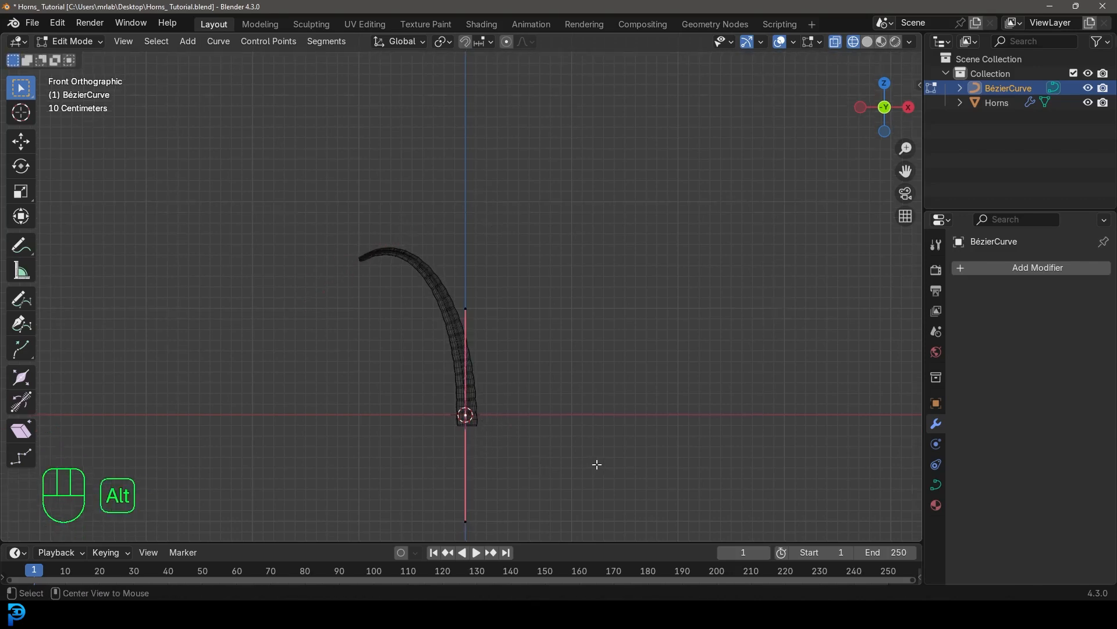
key("alt+s")
left_click(782, 465)
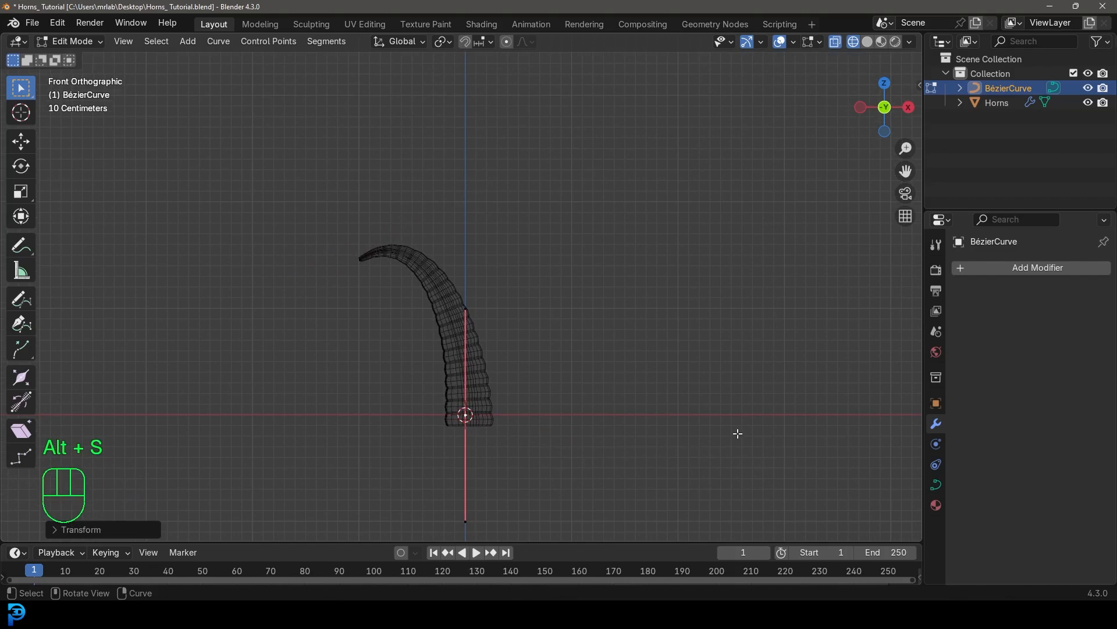
Switch the viewport to Solid shading, select all the curve's control points and subdivide the curve.
key("z")
mouse_move(651, 320)
middle_mouse_down()
mouse_move(526, 324)
mouse_move(302, 290)
mouse_move(544, 326)
mouse_move(626, 302)
mouse_move(482, 257)
middle_mouse_up()
scroll(352, 248, "up", 1)
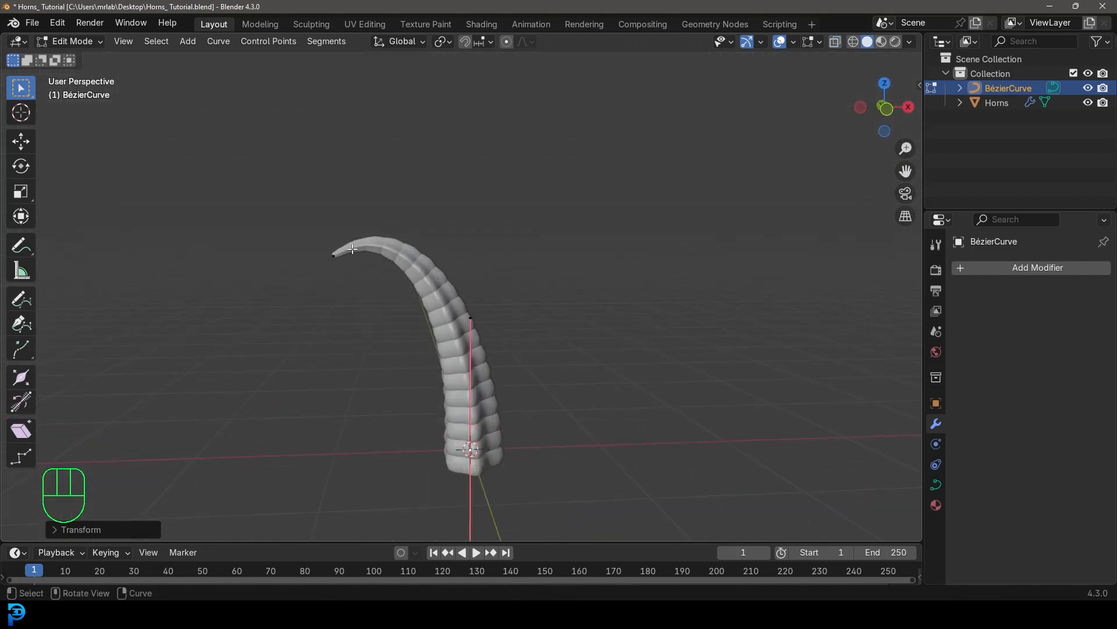
left_click_drag(257, 168, 597, 522)
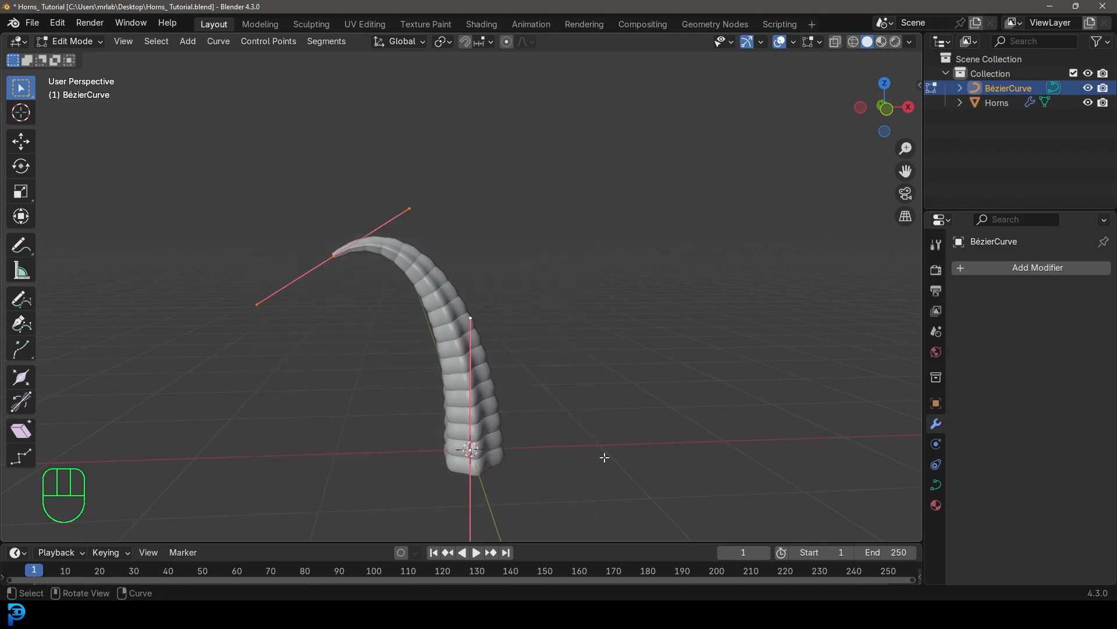
right_click(460, 231)
left_click(392, 214)
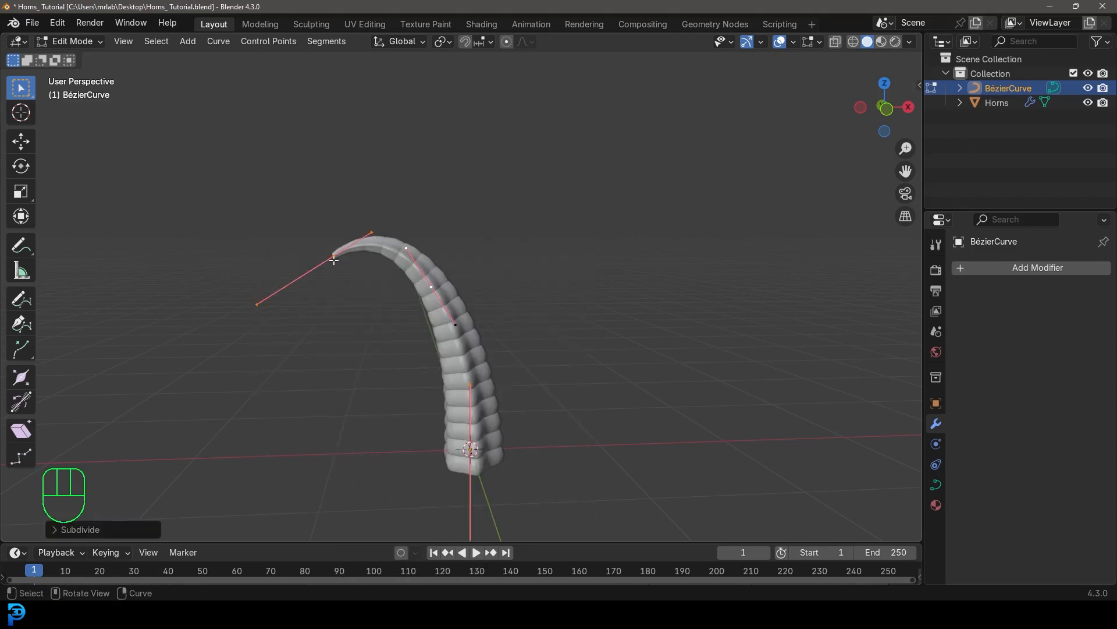
In front view, move the tip control point outward and down, and the middle one about 0.1 m in X and -0.25 m in Z.
left_click(333, 259)
key("KP_1")
middle_click_drag(365, 281, 430, 264, "shift")
key("g")
left_click(407, 296)
key("g")
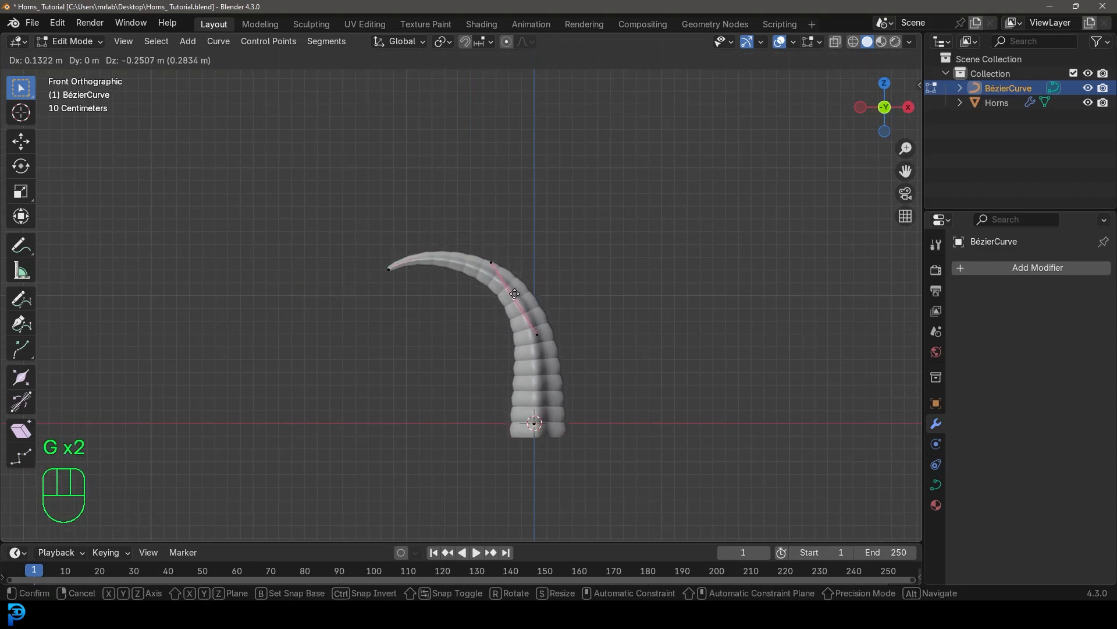
left_click(512, 296)
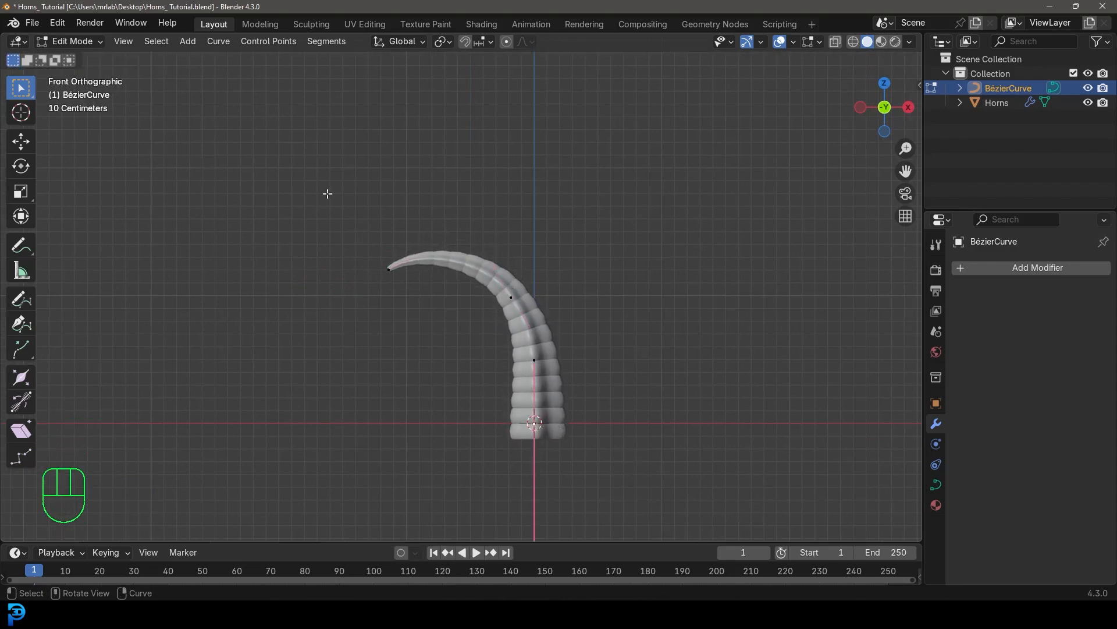
Shrink the tip control point's radius by a factor of about 0.49, reposition it slightly and return to Object Mode.
key("alt+s")
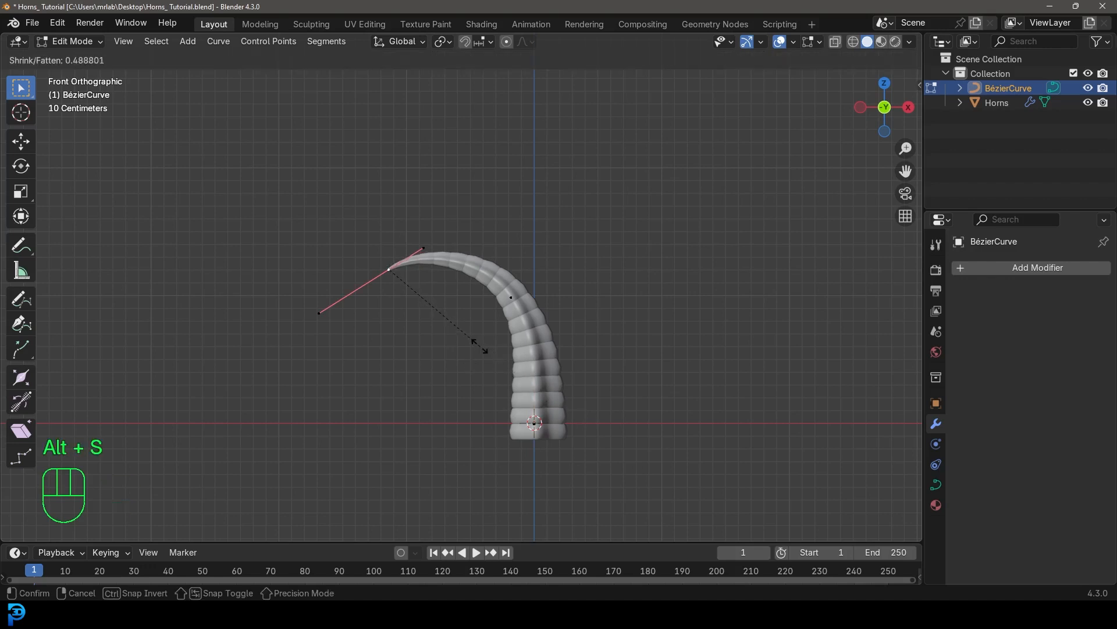
left_click(476, 347)
key("g")
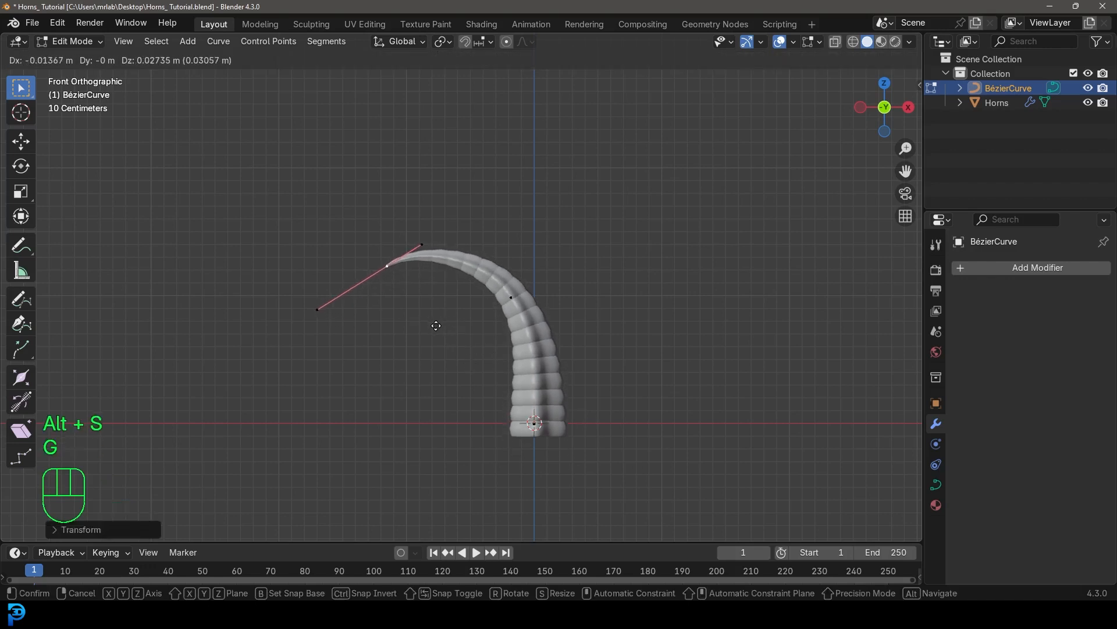
left_click(461, 336)
key("Tab")
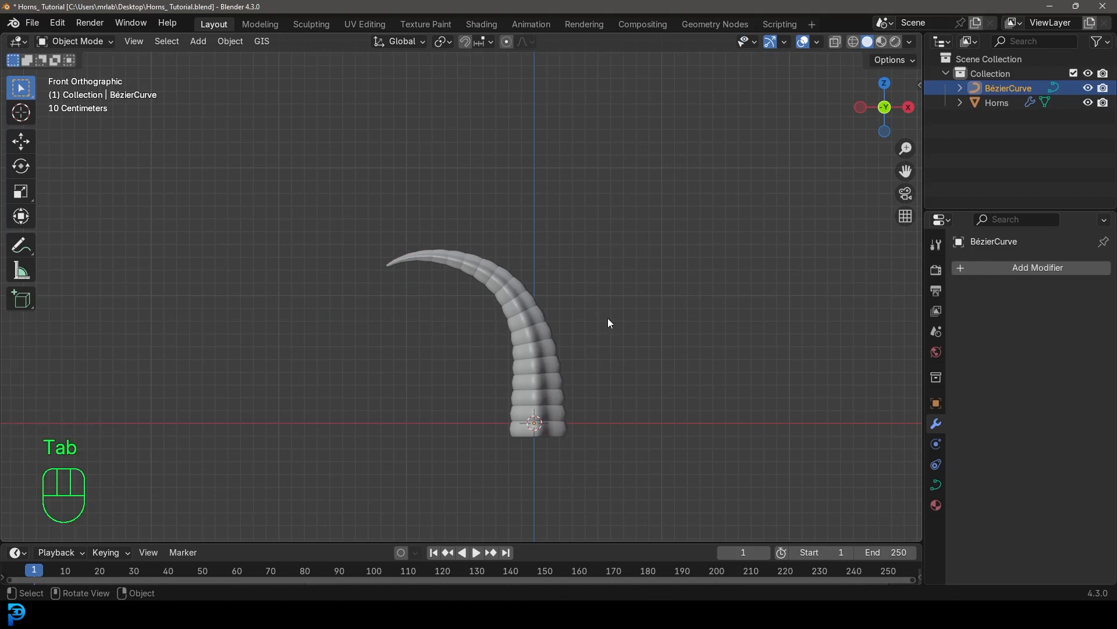
Add a cube-shaped Empty at the world origin.
middle_click_drag(620, 299, 583, 245, "shift")
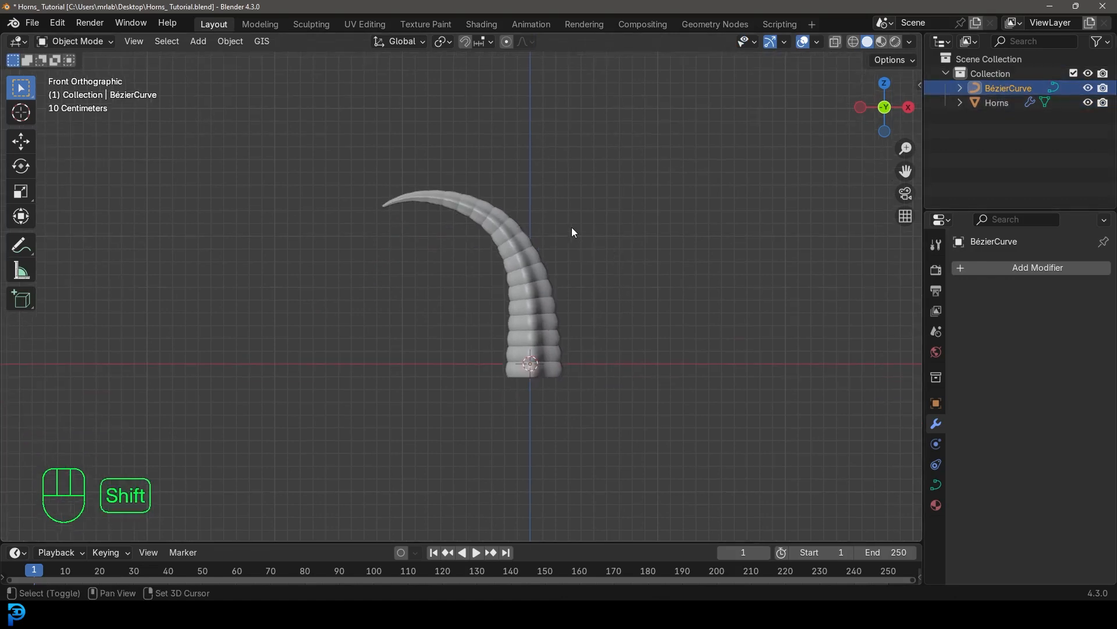
key("shift+a")
mouse_move(499, 213)
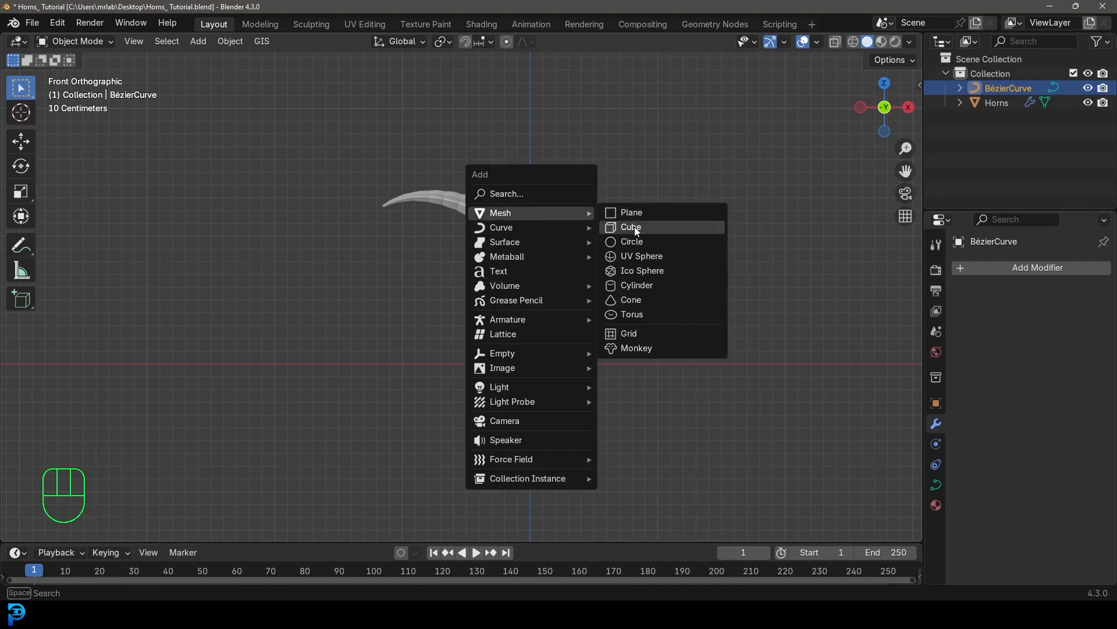
mouse_move(503, 354)
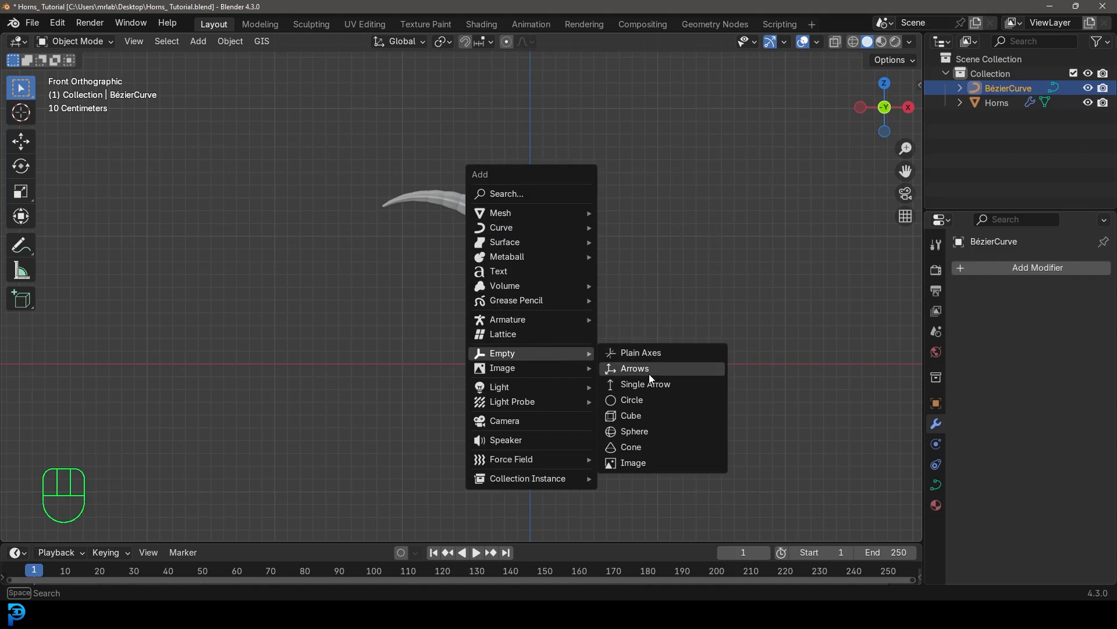
left_click(631, 416)
scroll(568, 283, "up", 1)
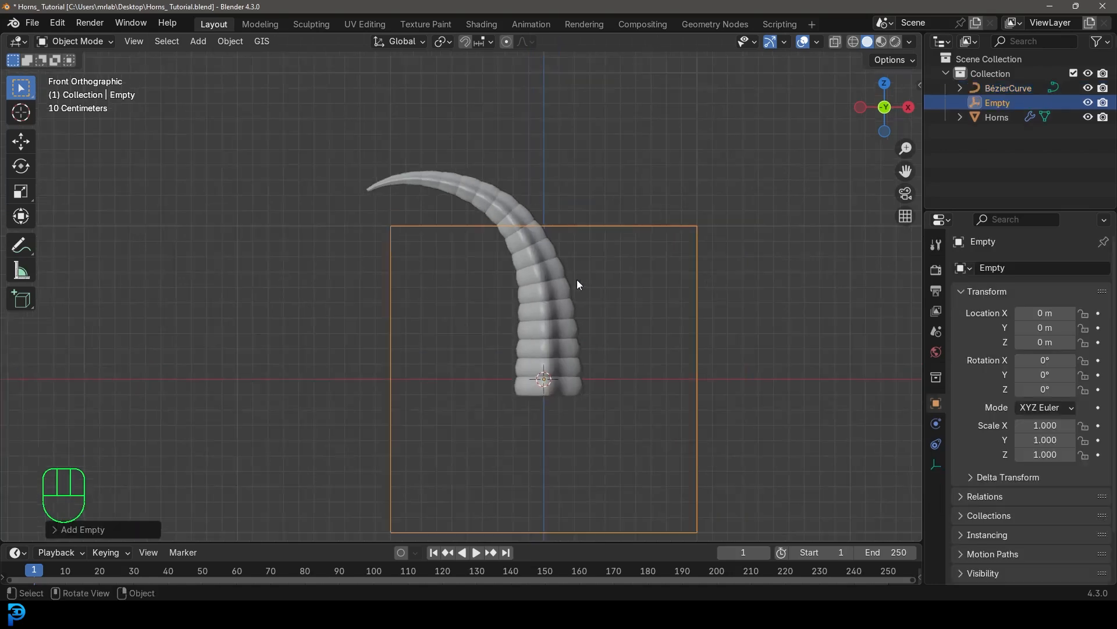
scroll(602, 403, "down", 1)
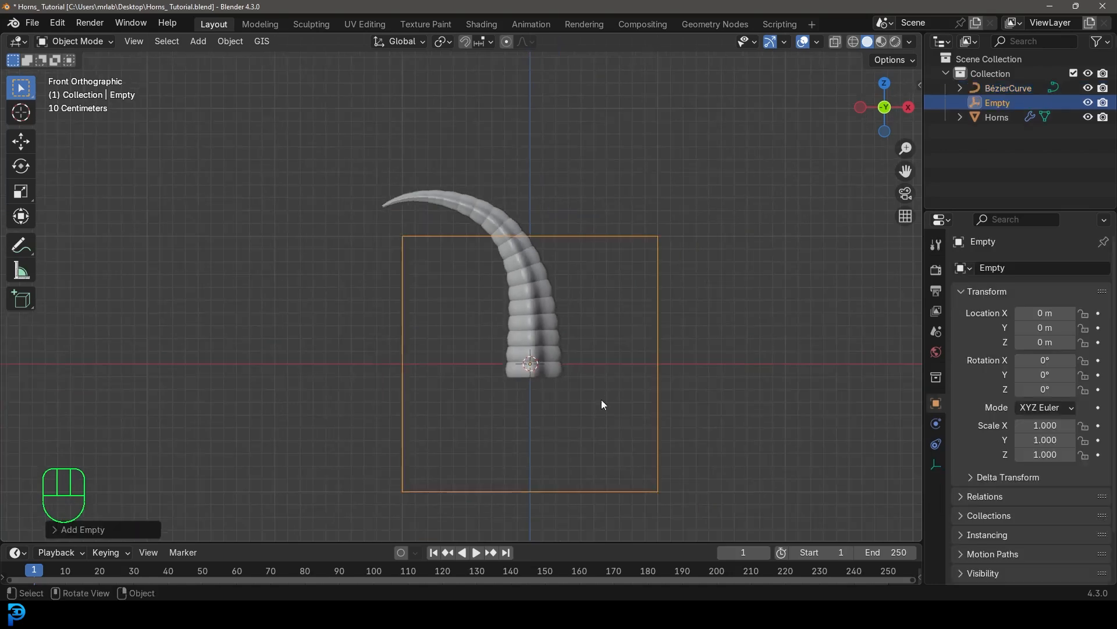
Parent the Bézier curve and the Horns mesh to the cube-shaped Empty using Object (Keep Transform).
left_click(1007, 88)
left_click(997, 120, "shift")
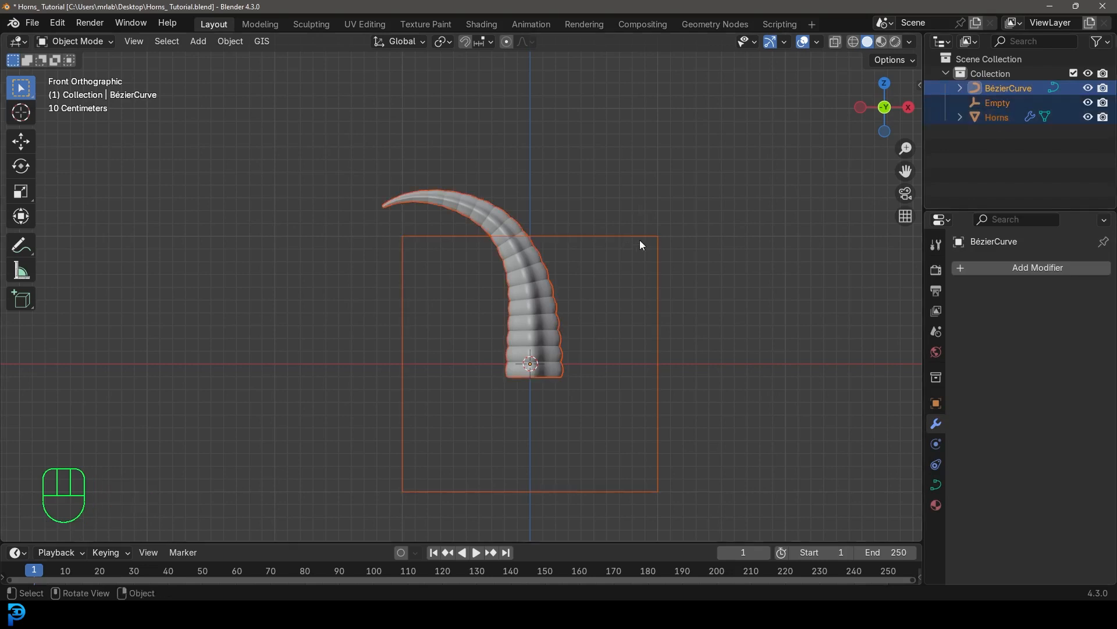
left_click(993, 113, "ctrl")
left_click(1007, 87)
left_click(1003, 120, "ctrl")
left_click(1000, 91, "ctrl")
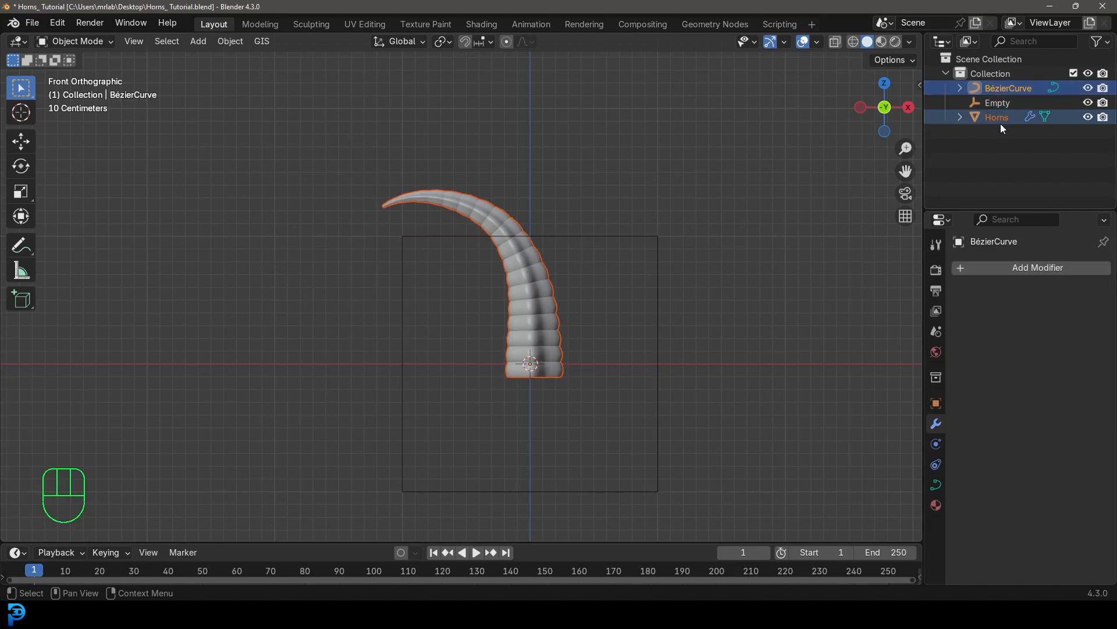
key("g")
right_click(516, 180)
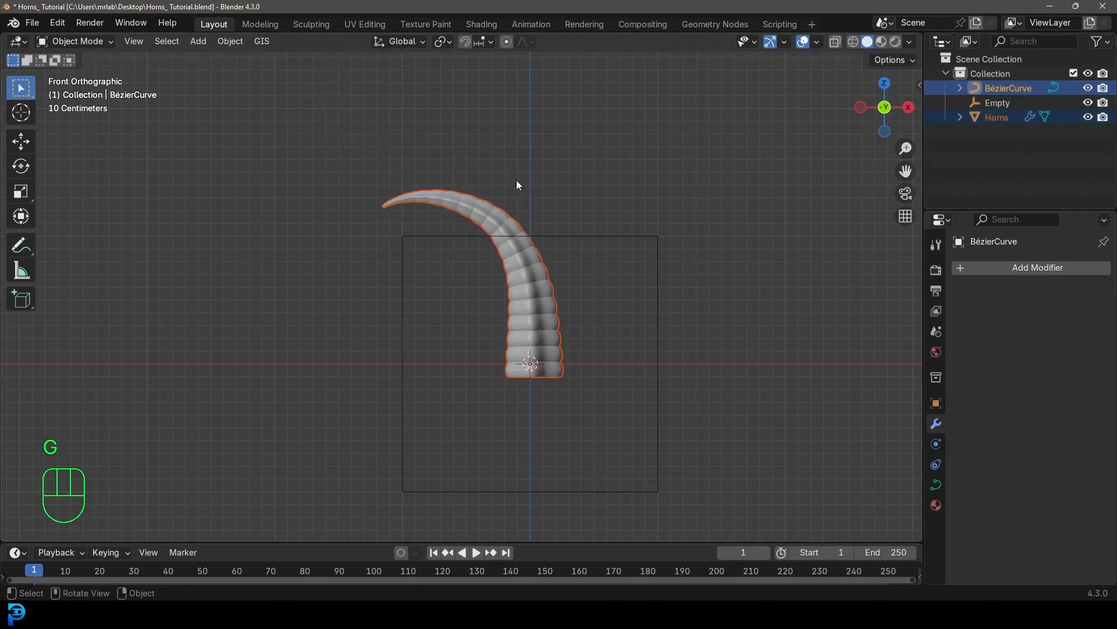
left_click(607, 235, "shift")
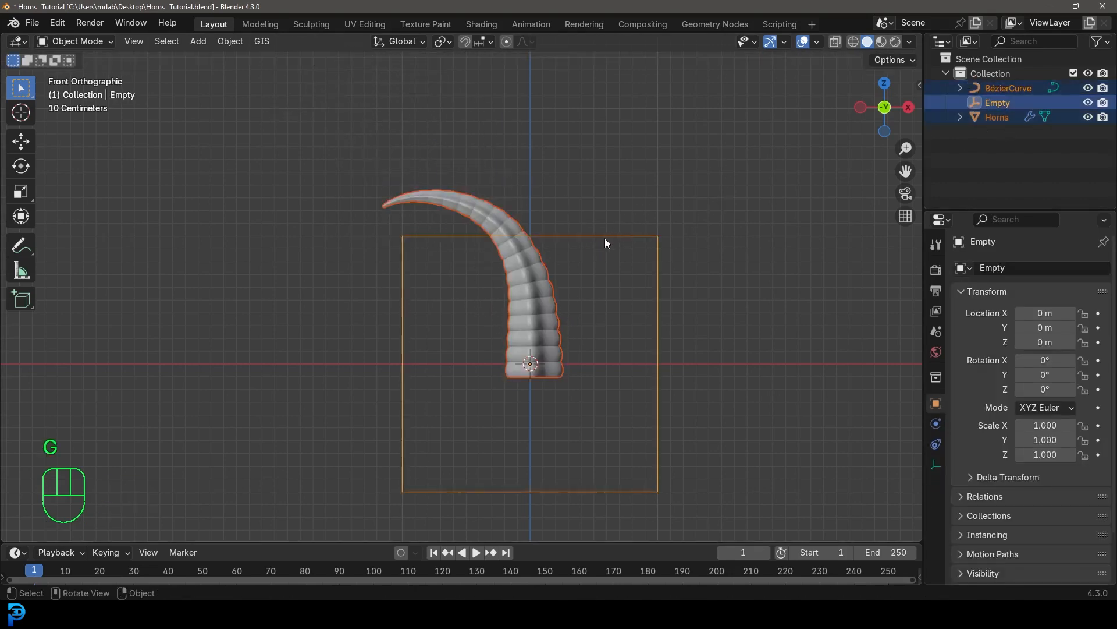
key("ctrl+p")
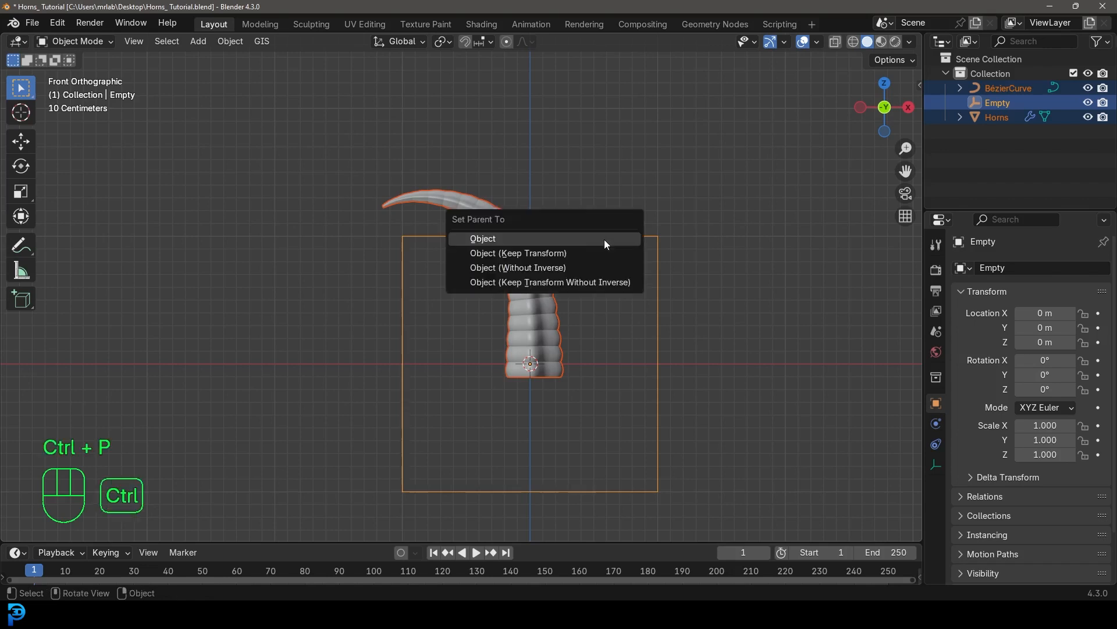
left_click(535, 253)
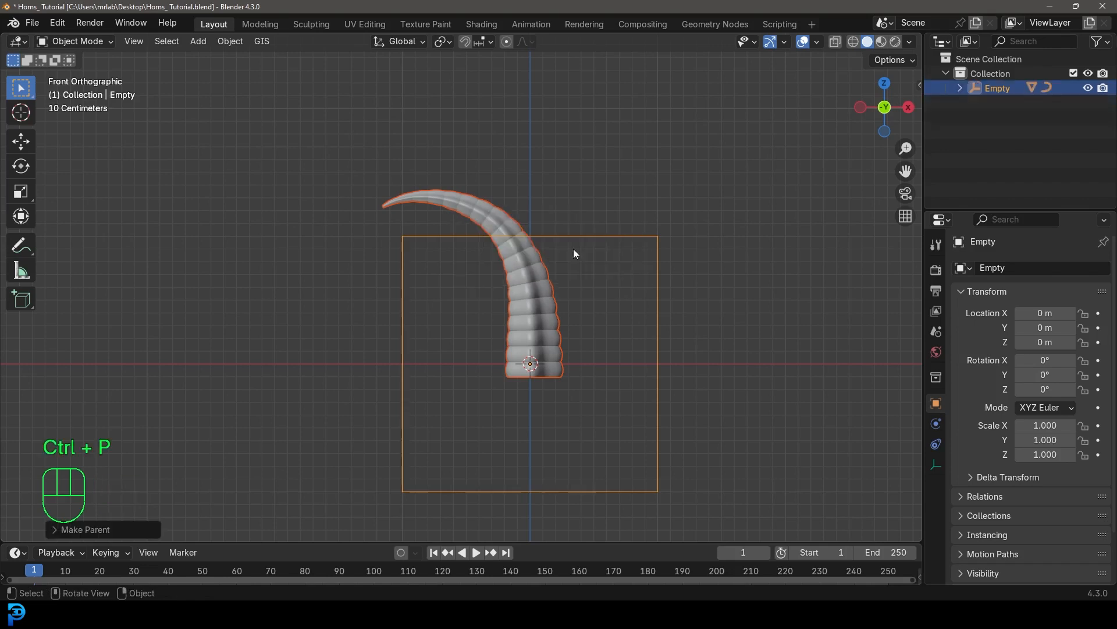
Switch to wireframe display, select the horn together with its curve, and scale both up to roughly double size.
left_click_drag(585, 425, 482, 285)
left_click(546, 306)
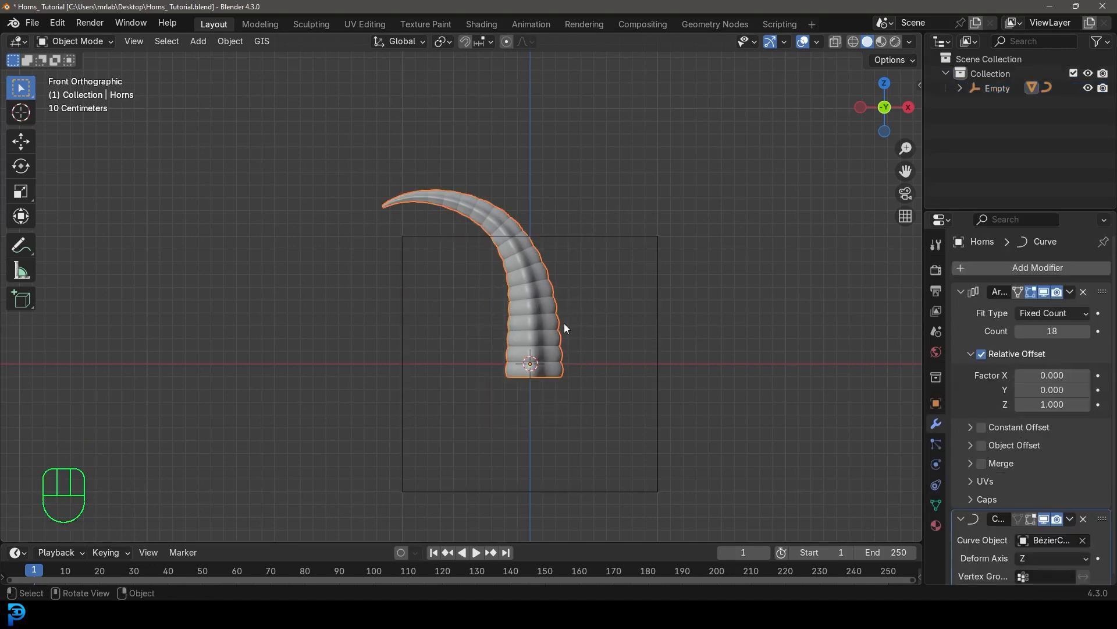
key("shift+z")
left_click(526, 319, "shift")
left_click_drag(559, 335, 486, 281)
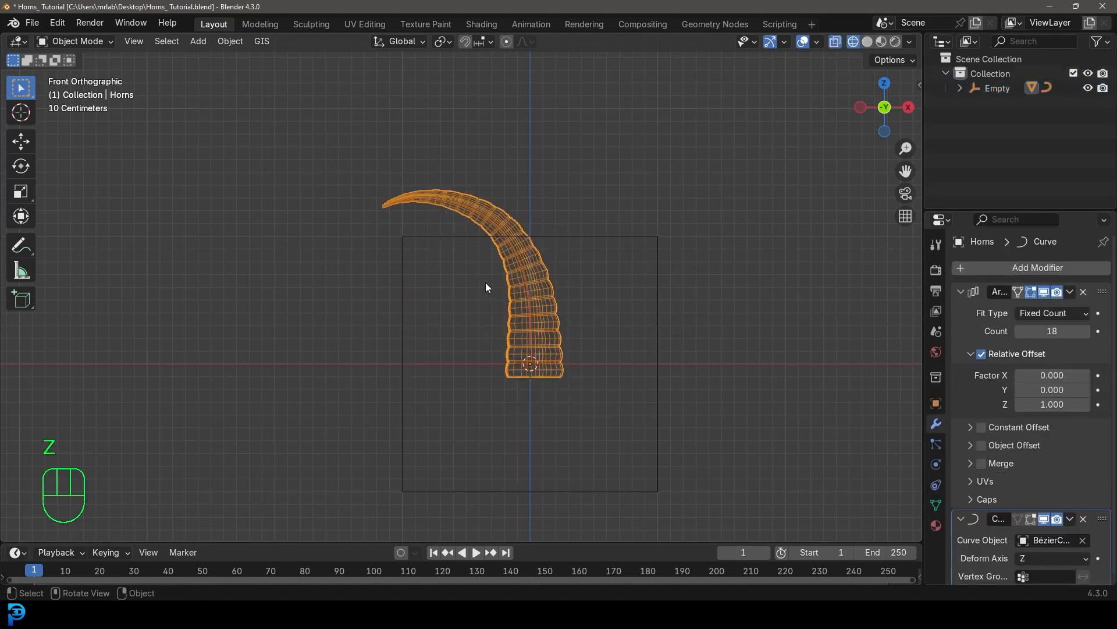
key("s")
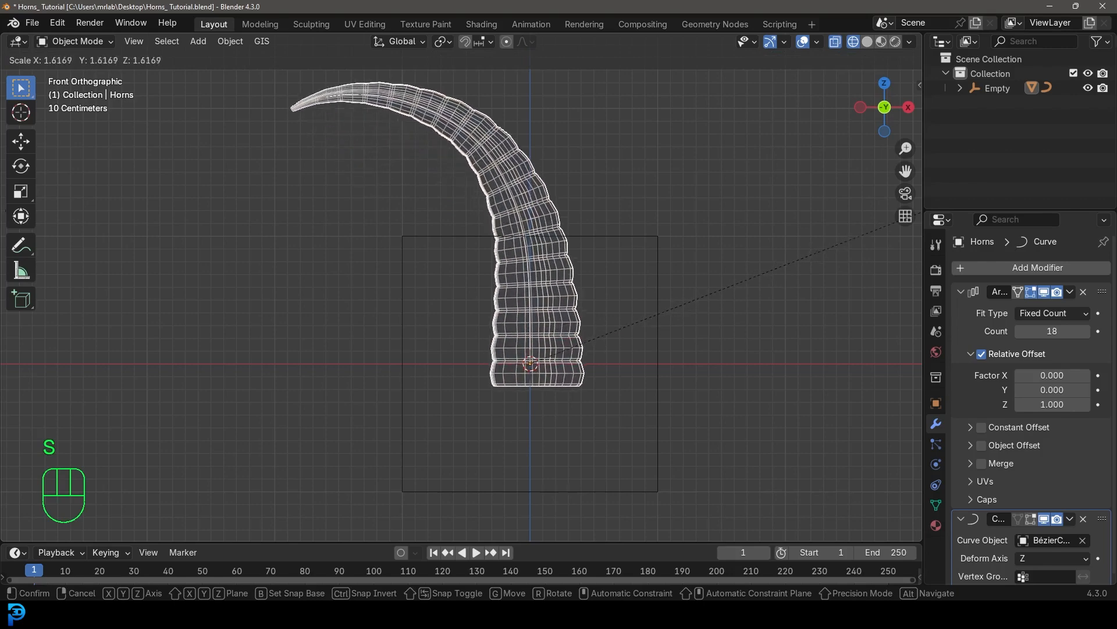
left_click(113, 213)
scroll(484, 344, "down", 4)
middle_click_drag(484, 344, 492, 416, "shift")
scroll(522, 414, "up", 3)
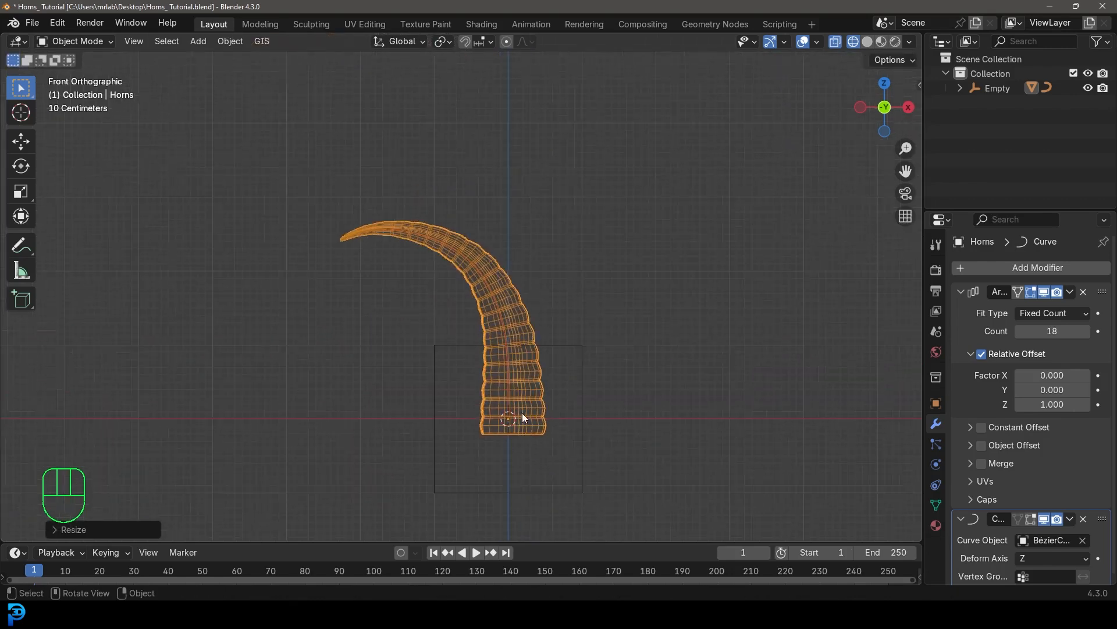
middle_click_drag(612, 373, 605, 304, "shift")
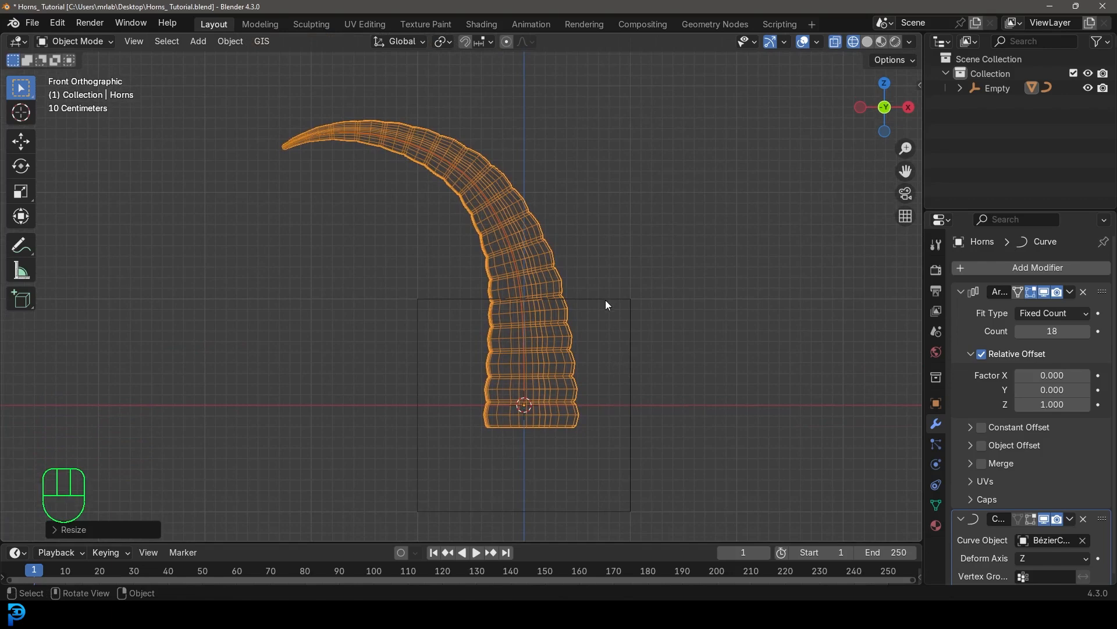
In front view, tilt the parent Empty to about -46.5° on Y and move it to about X -0.73 m, Z 0.42 m.
left_click(605, 298)
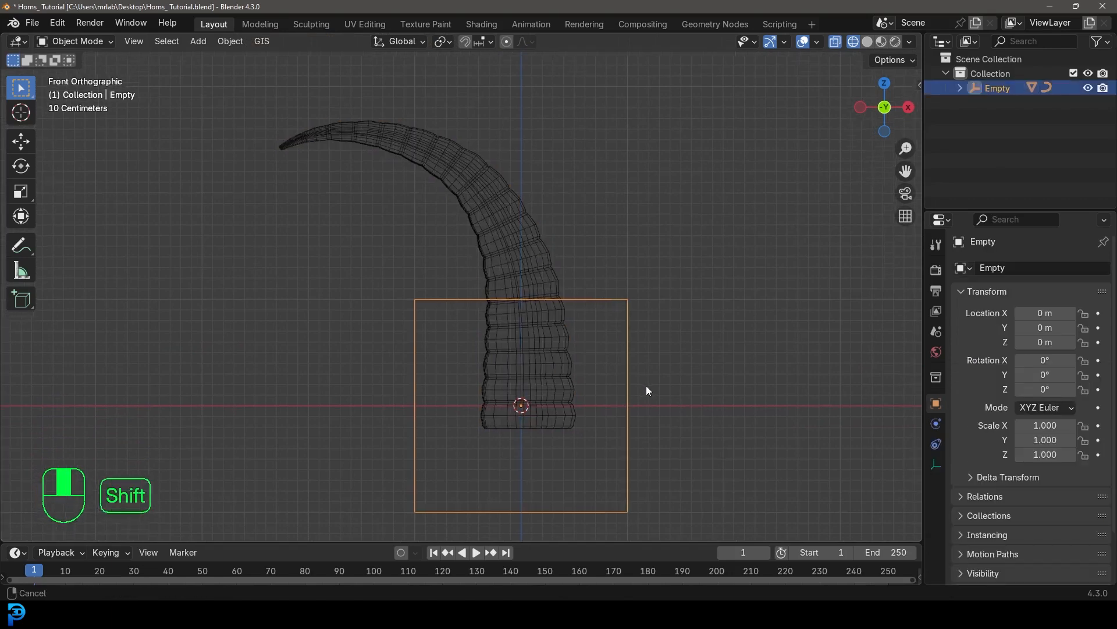
key("r")
left_click(650, 277)
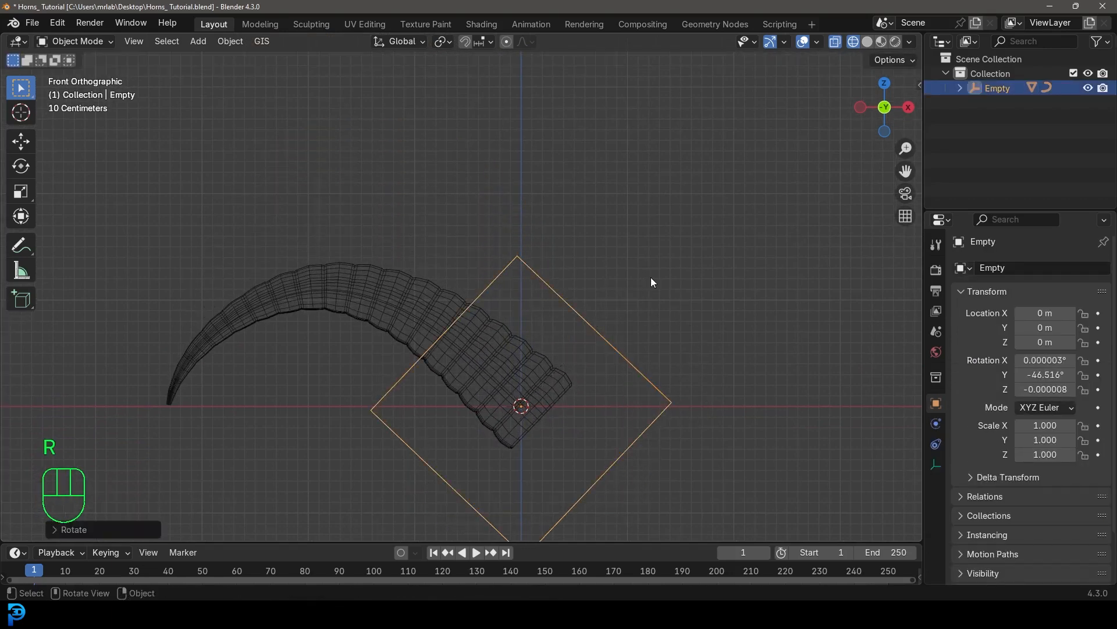
key("g")
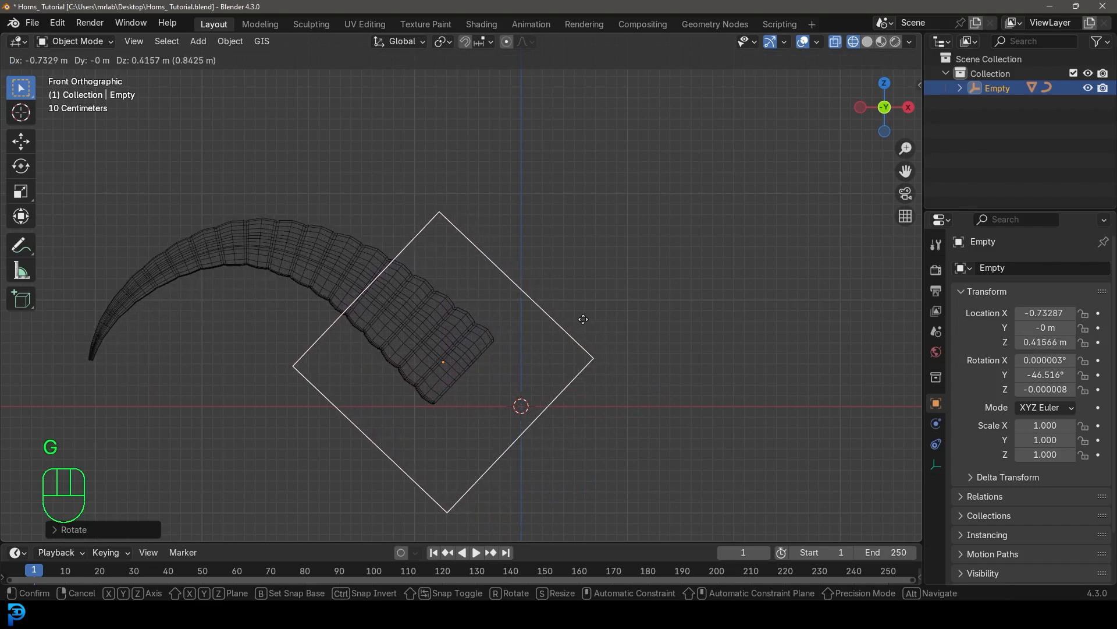
left_click(583, 319)
Trackball-rotate the parent Empty to about X -40°, Y -30°, Z 53° and return the viewport to Solid shading.
key("r")
key("r")
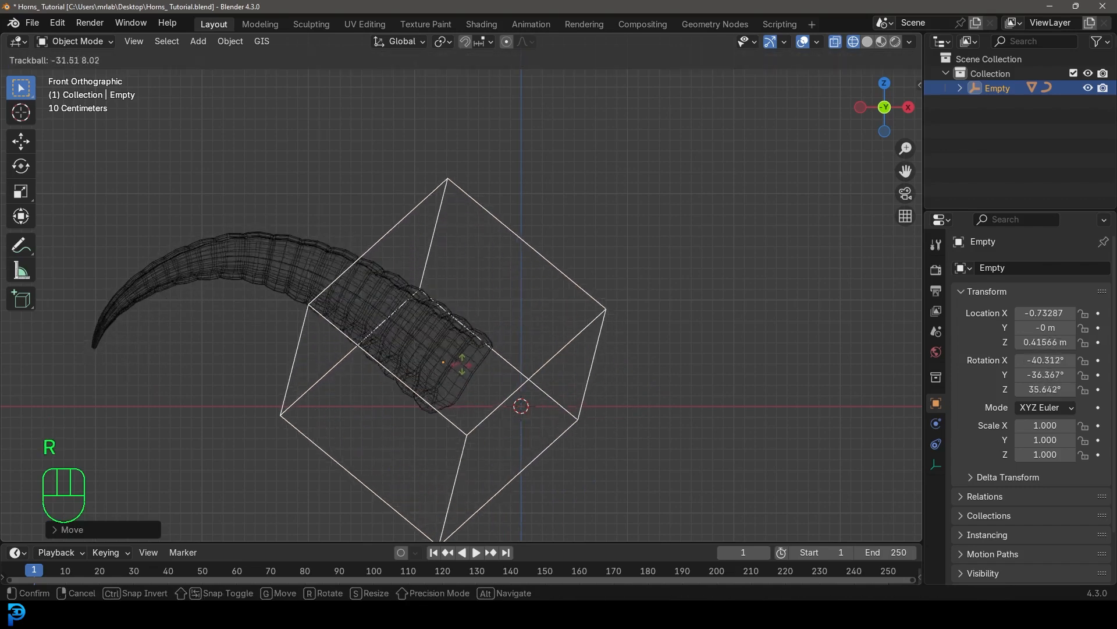
left_click(480, 360)
key("z")
left_click(481, 361)
In front view, add a second cube-shaped Empty at the world origin and scale it down to about 0.44.
mouse_move(469, 393)
middle_mouse_down()
mouse_move(503, 325)
mouse_move(334, 366)
mouse_move(418, 361)
mouse_move(508, 324)
mouse_move(481, 216)
middle_mouse_up()
key("KP_1")
key("shift+a")
mouse_move(478, 215)
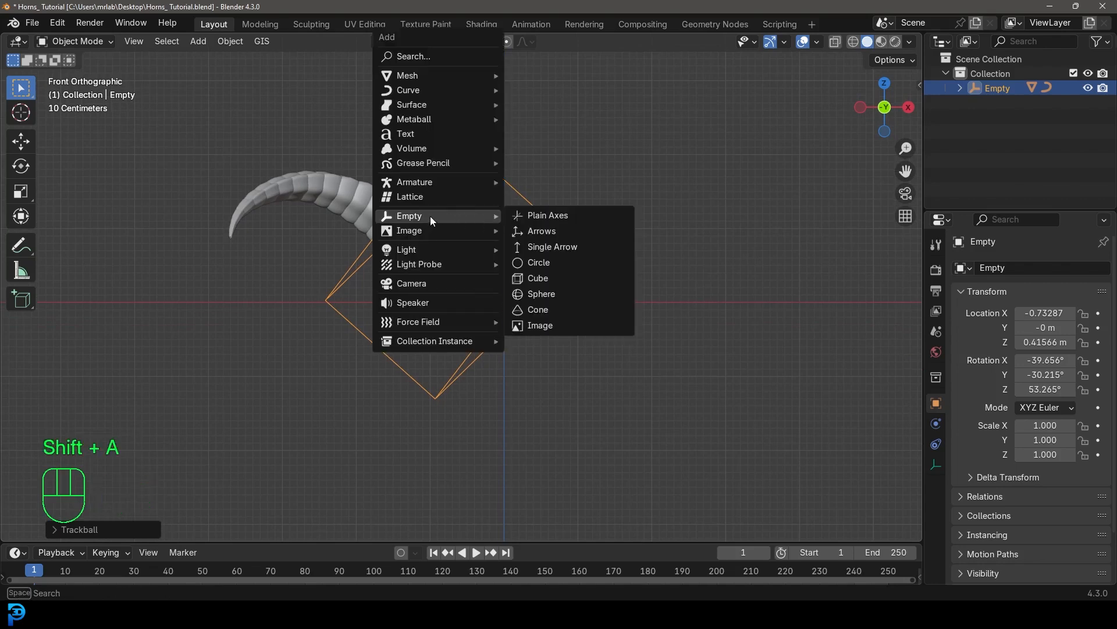
left_click(551, 278)
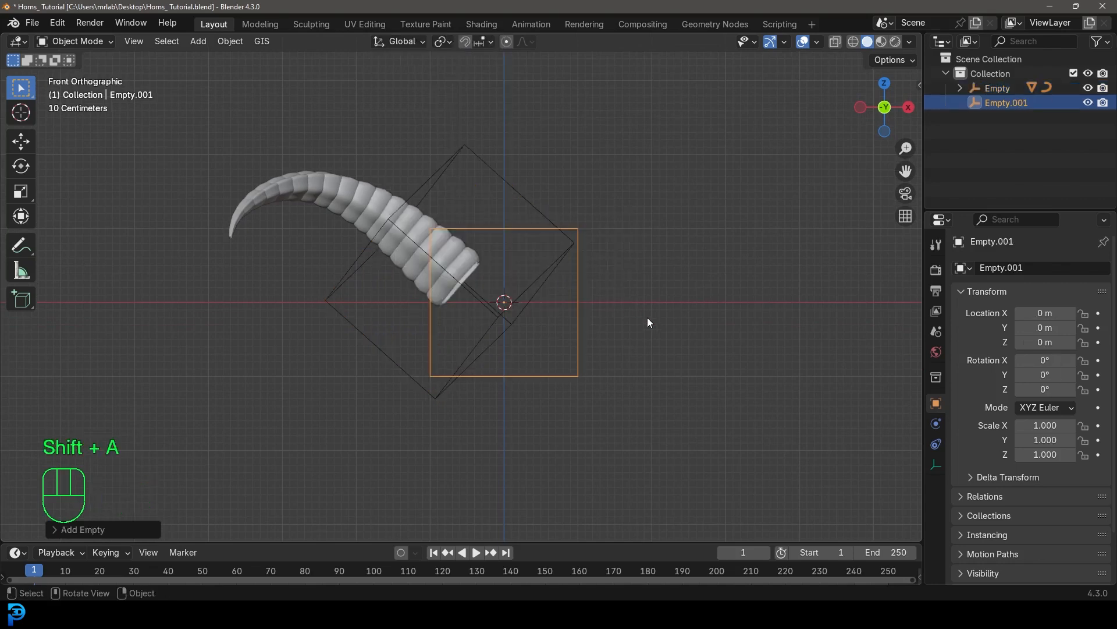
key("s")
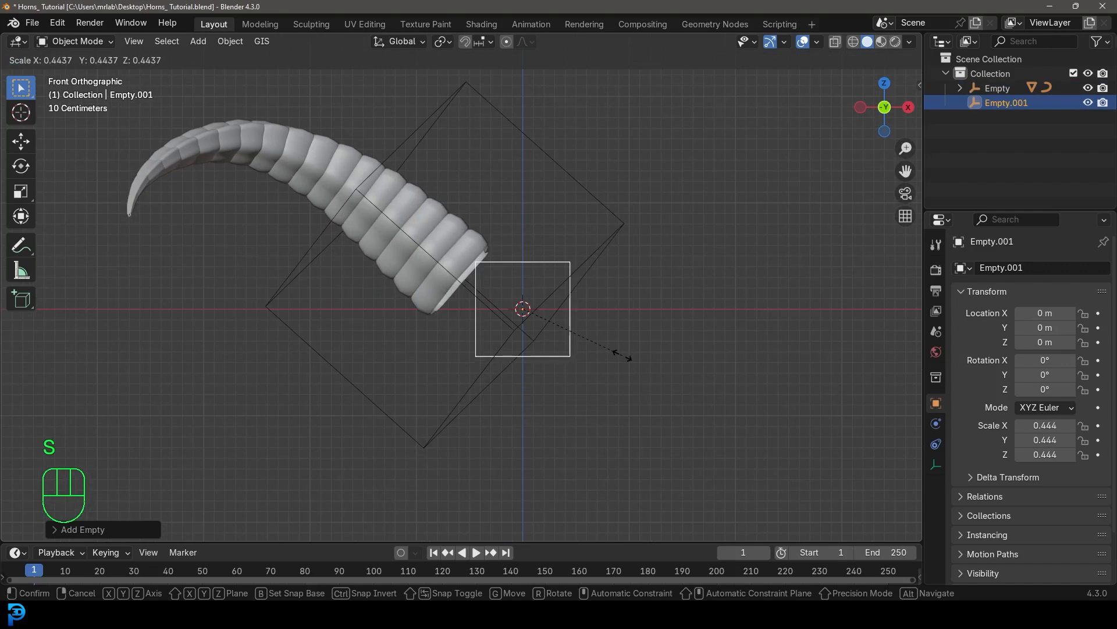
left_click(625, 355)
Add a Mirror modifier on the X axis to the horn, using the small Empty at the origin as mirror object.
left_click(440, 215)
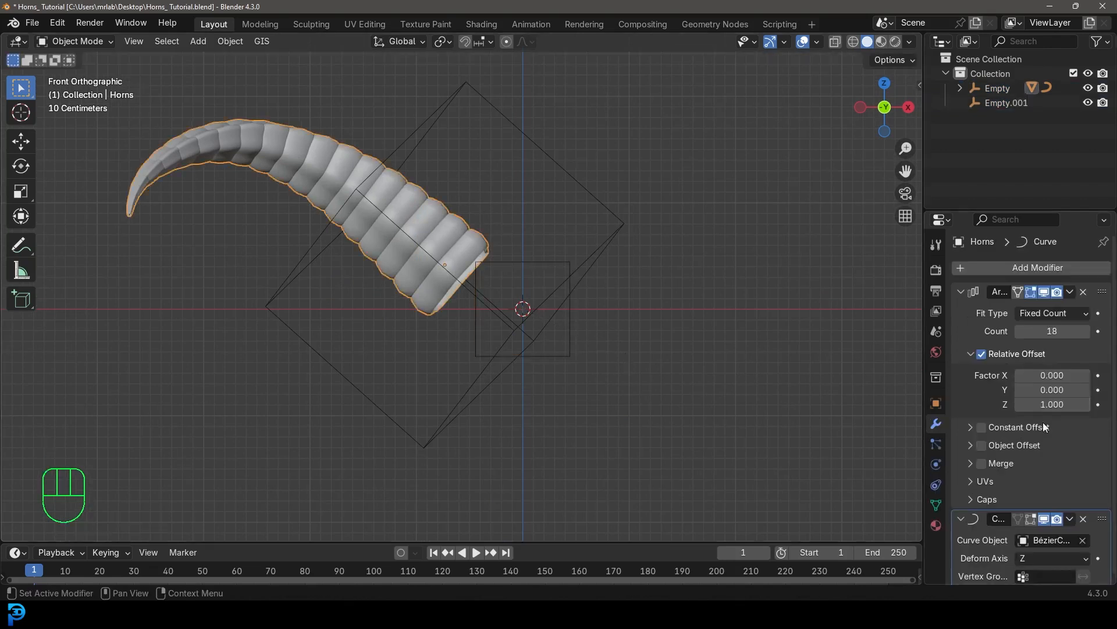
left_click(959, 291)
left_click(961, 310)
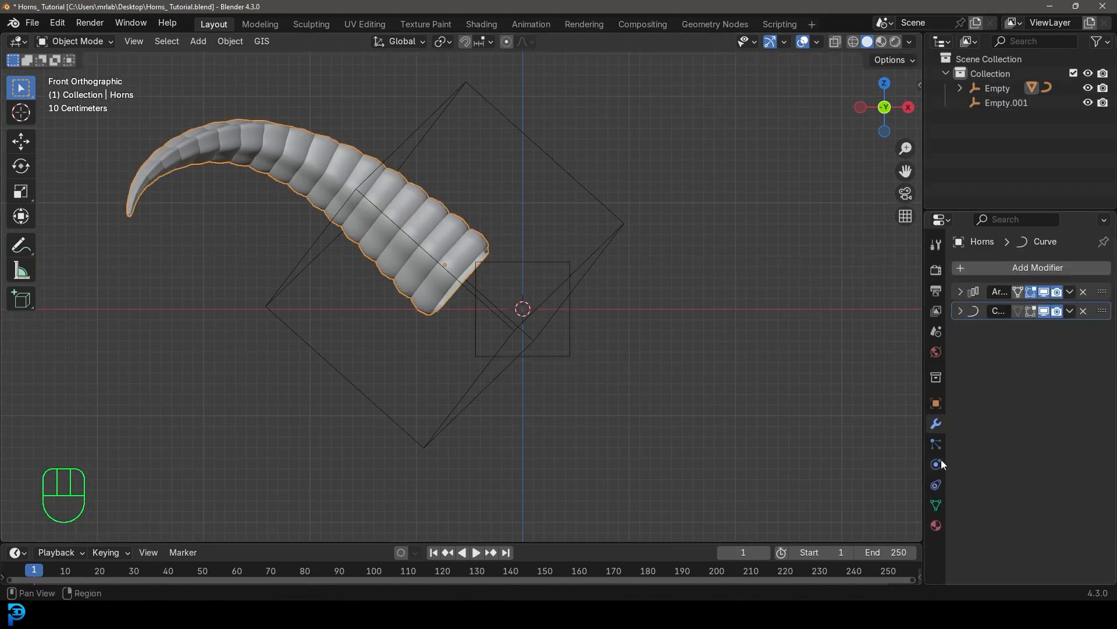
left_click(1008, 265)
left_click(973, 267)
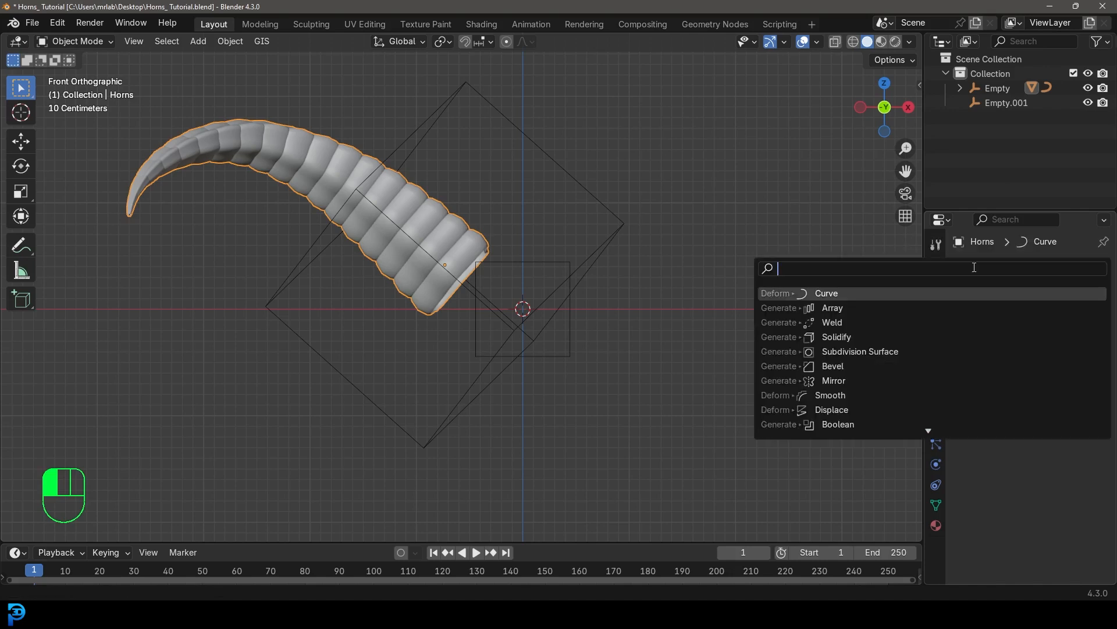
type("mirr")
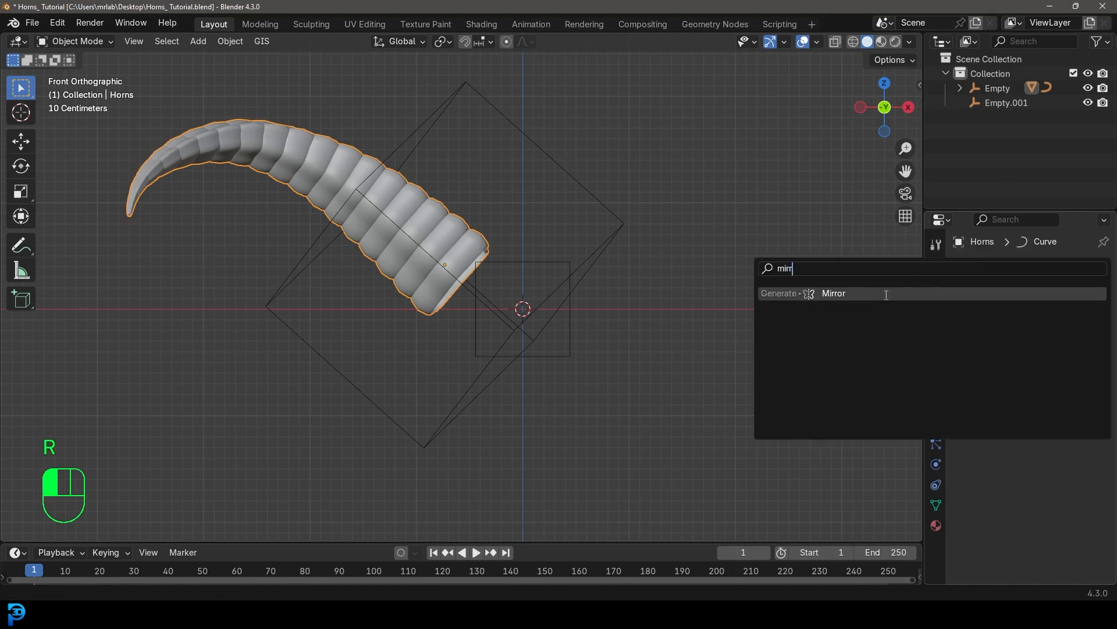
left_click(886, 294)
left_click(1084, 404)
left_click(551, 257)
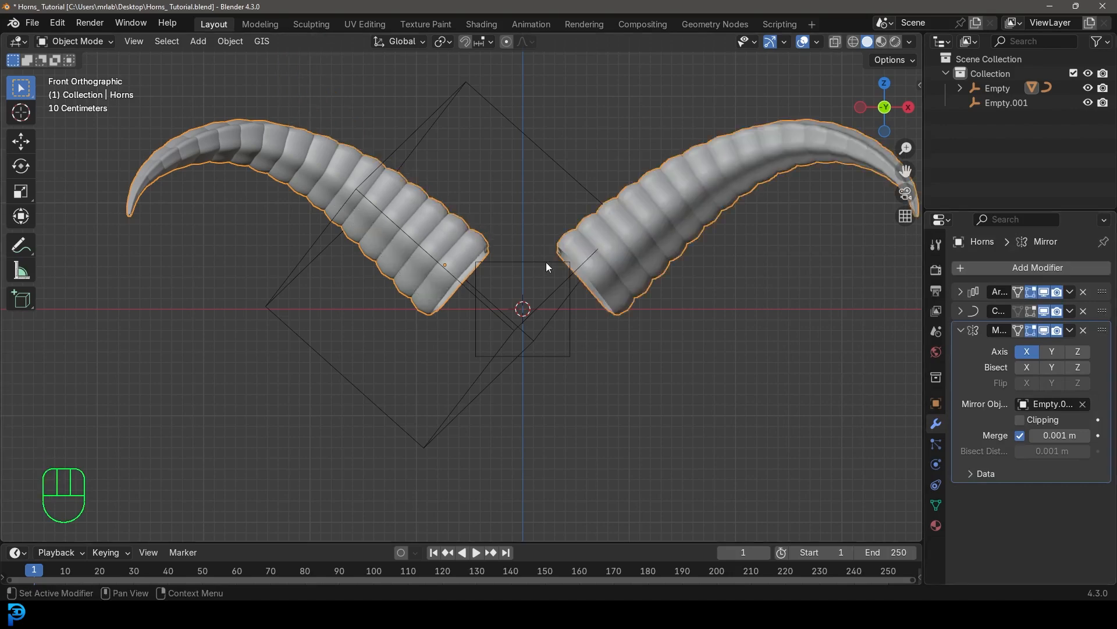
In top view, rotate the horn's parent Empty counterclockwise so the horn tips sweep toward the front.
middle_click_drag(584, 259, 497, 195)
left_click(473, 201)
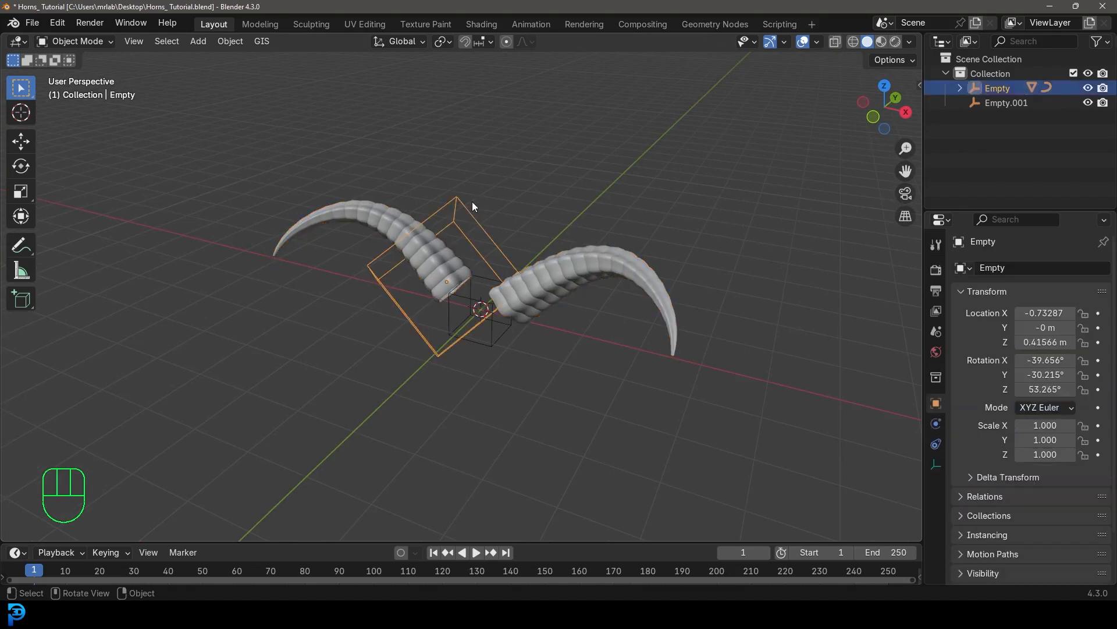
key("KP_7")
key("r")
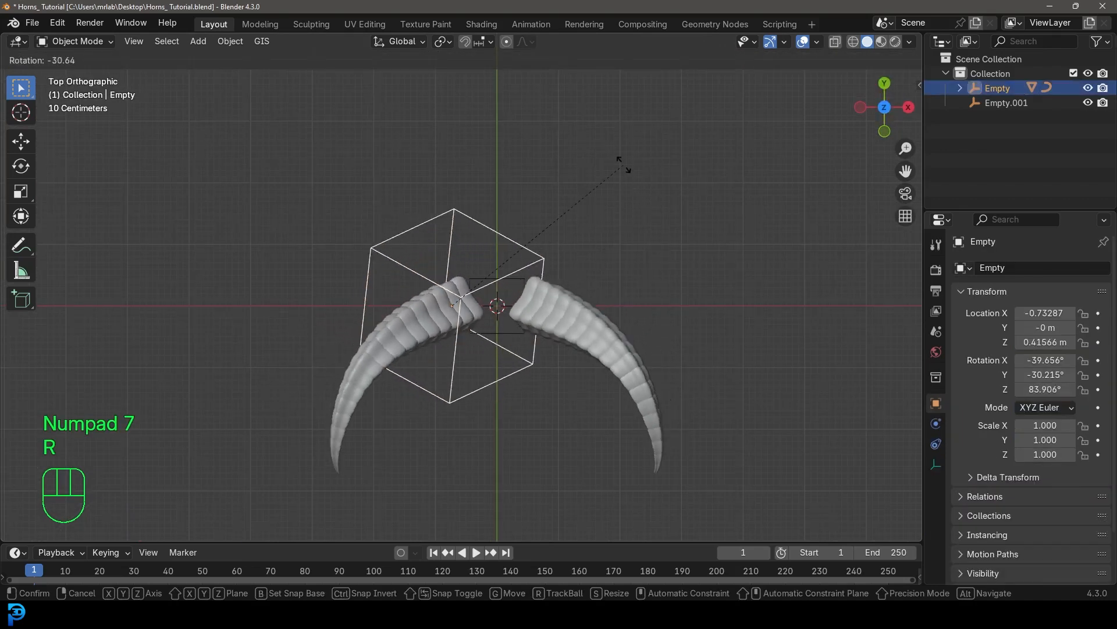
middle_click_drag(637, 201, 392, 239)
Edit the Bézier curve in wireframe display, reposition its tip control point to bend the horn ends, and return to Solid shading.
left_click(386, 242)
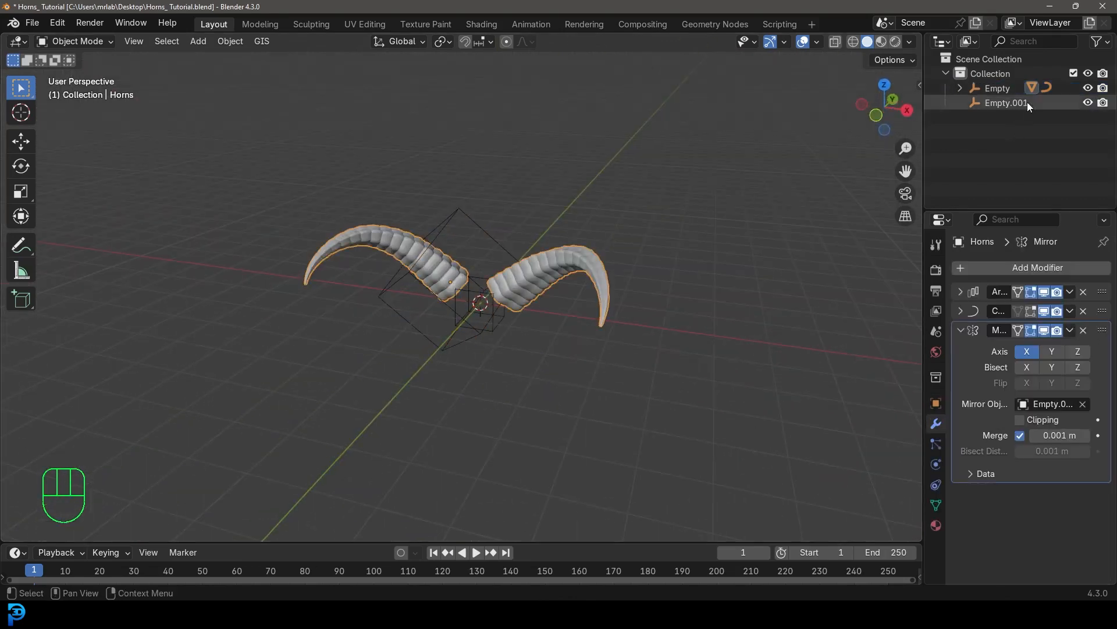
key("z")
left_click(401, 247)
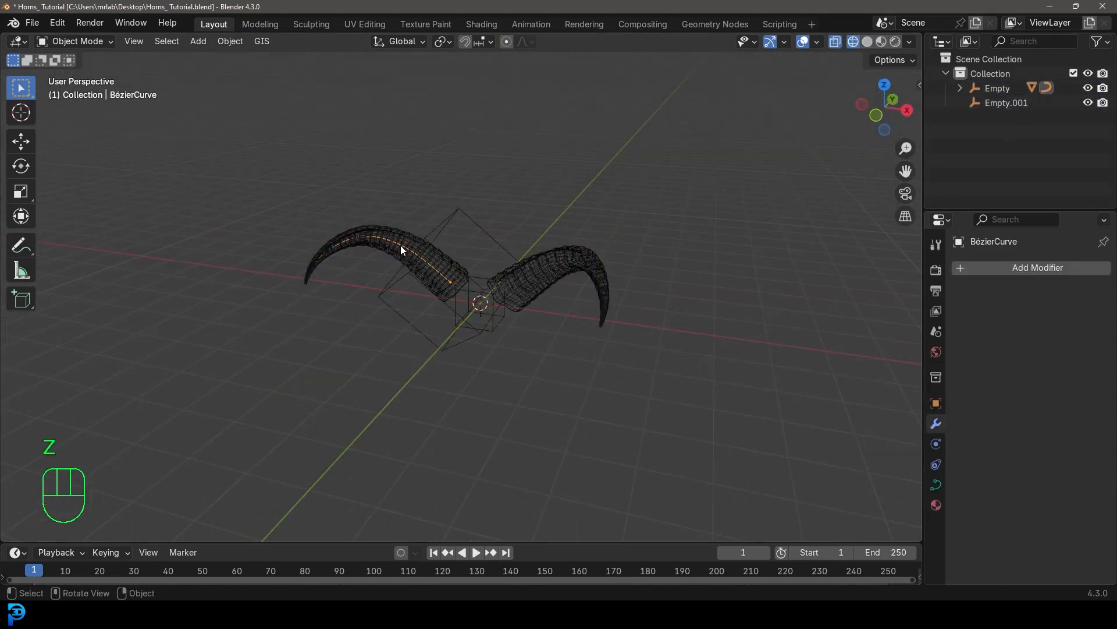
key("Tab")
scroll(466, 312, "up", 4)
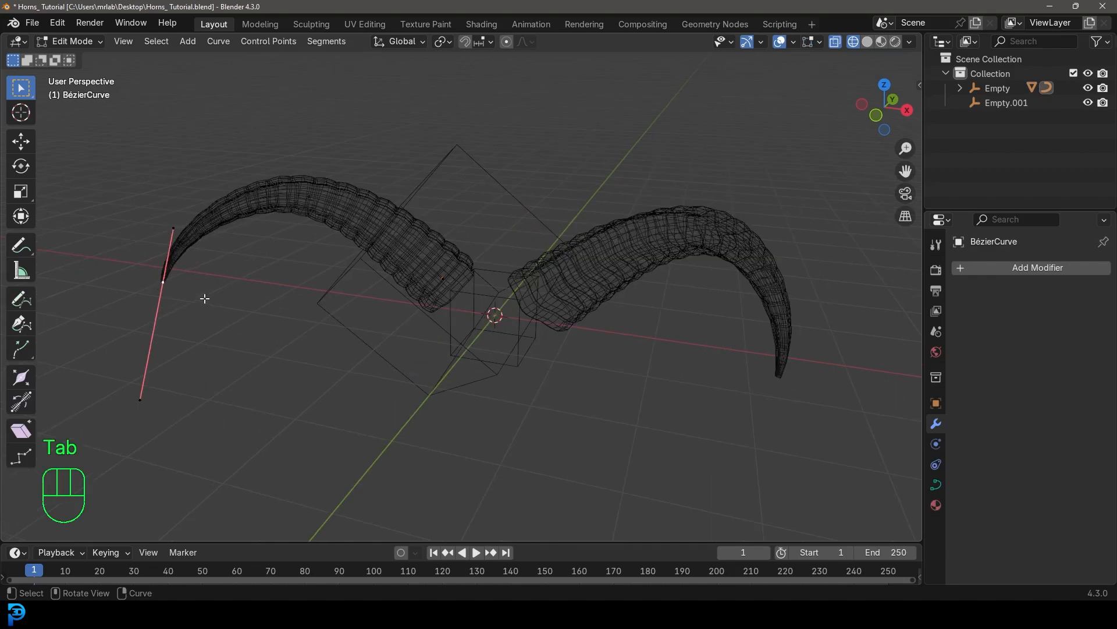
middle_click_drag(200, 297, 242, 316)
key("g")
left_click(282, 331)
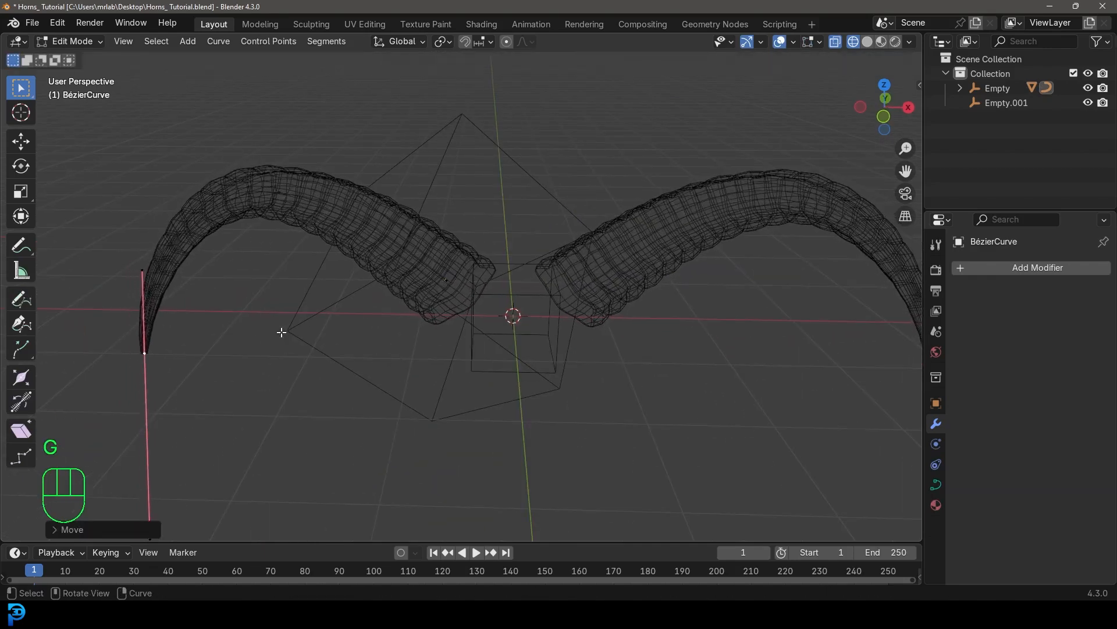
scroll(282, 332, "down", 3)
key("z")
left_click(577, 310)
left_click(459, 287)
middle_click_drag(459, 287, 487, 291)
key("g")
right_click(439, 334)
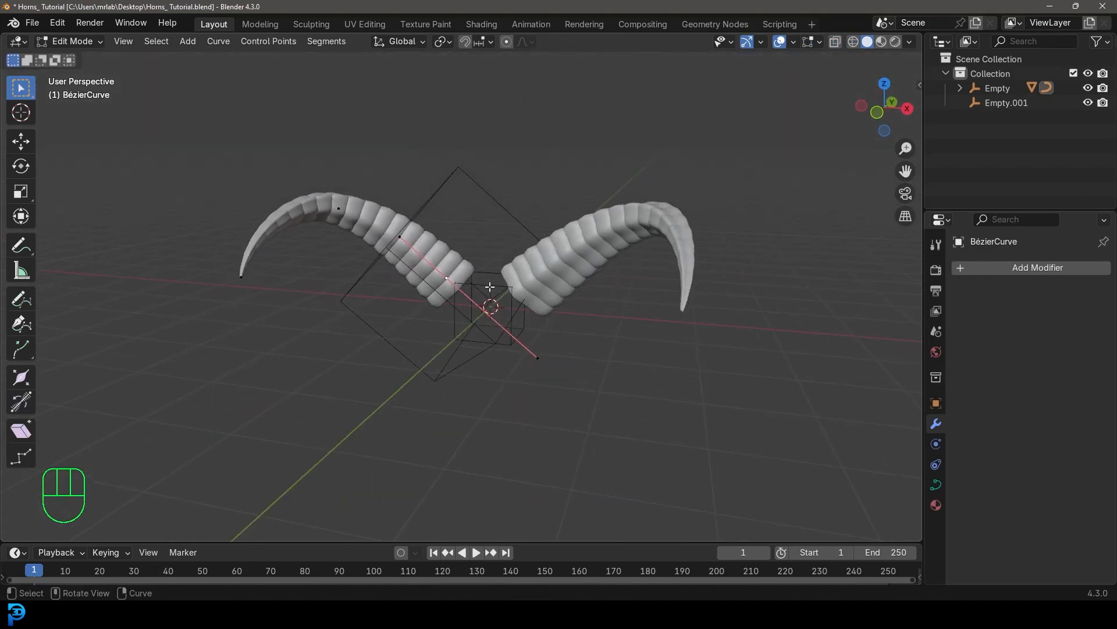
Leave curve editing, select the horn mesh, and add a Subdivision Surface modifier to it.
key("Tab")
middle_click_drag(492, 275, 448, 269)
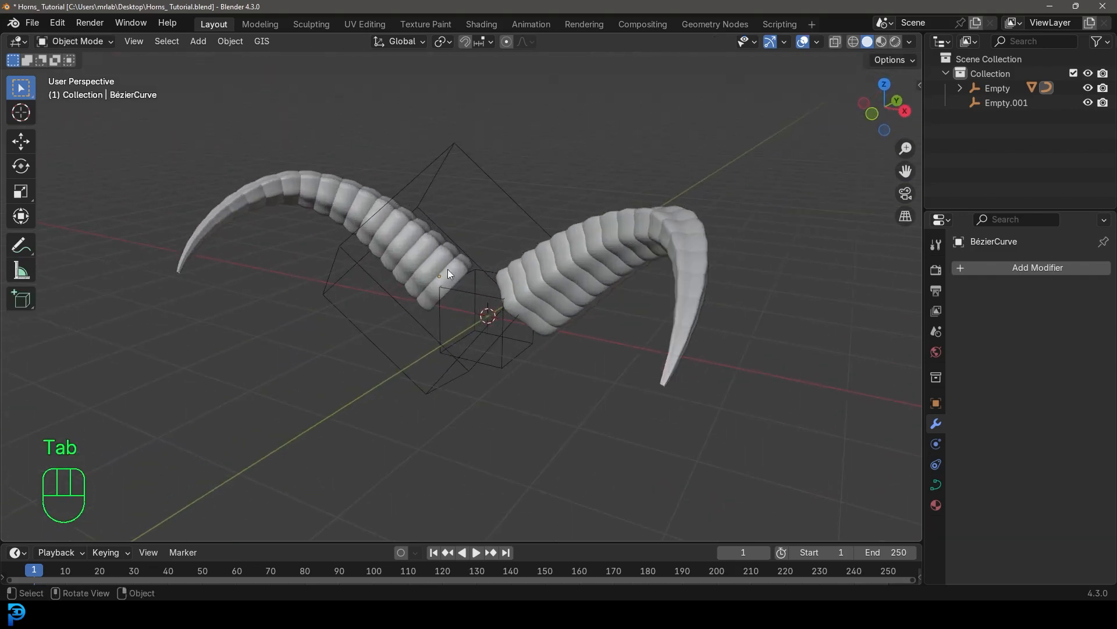
left_click(426, 242)
scroll(450, 243, "up", 4)
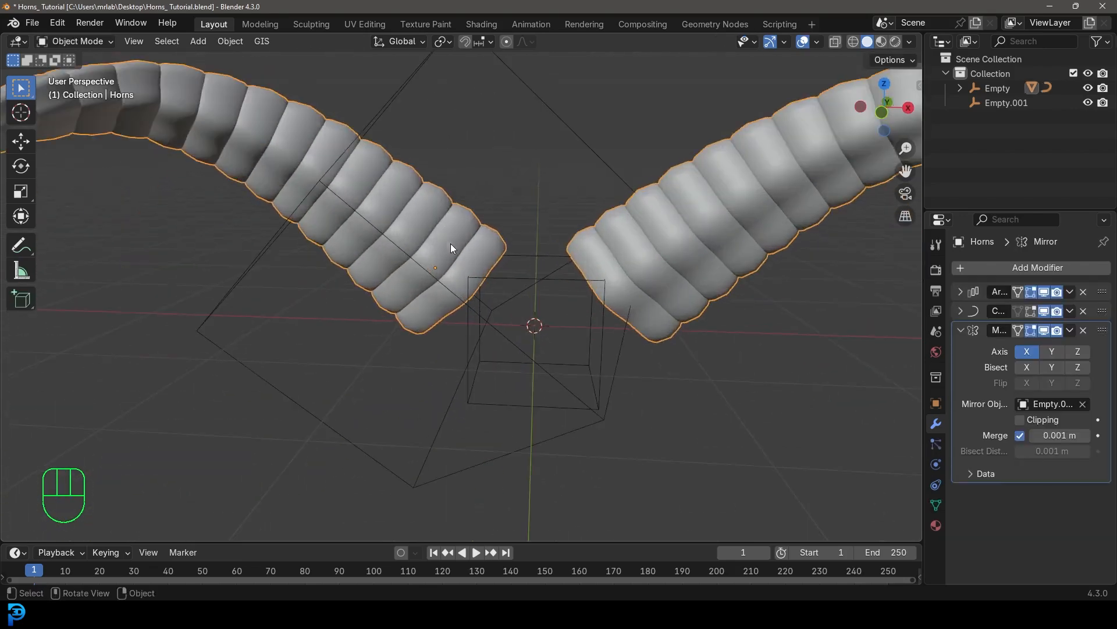
left_click(960, 329)
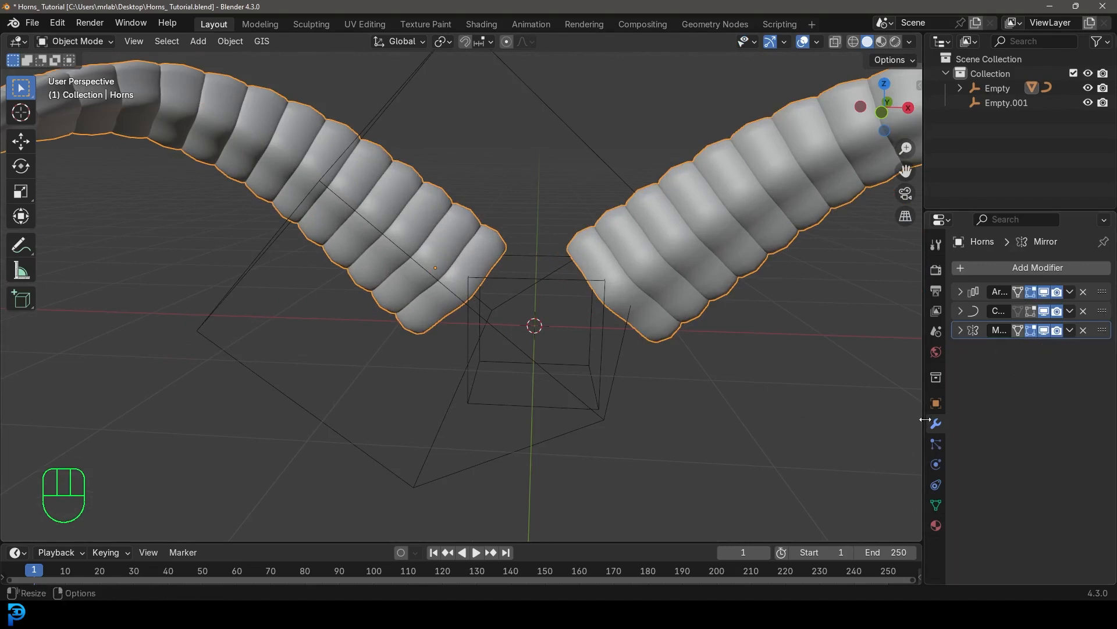
left_click(1020, 267)
left_click(999, 264)
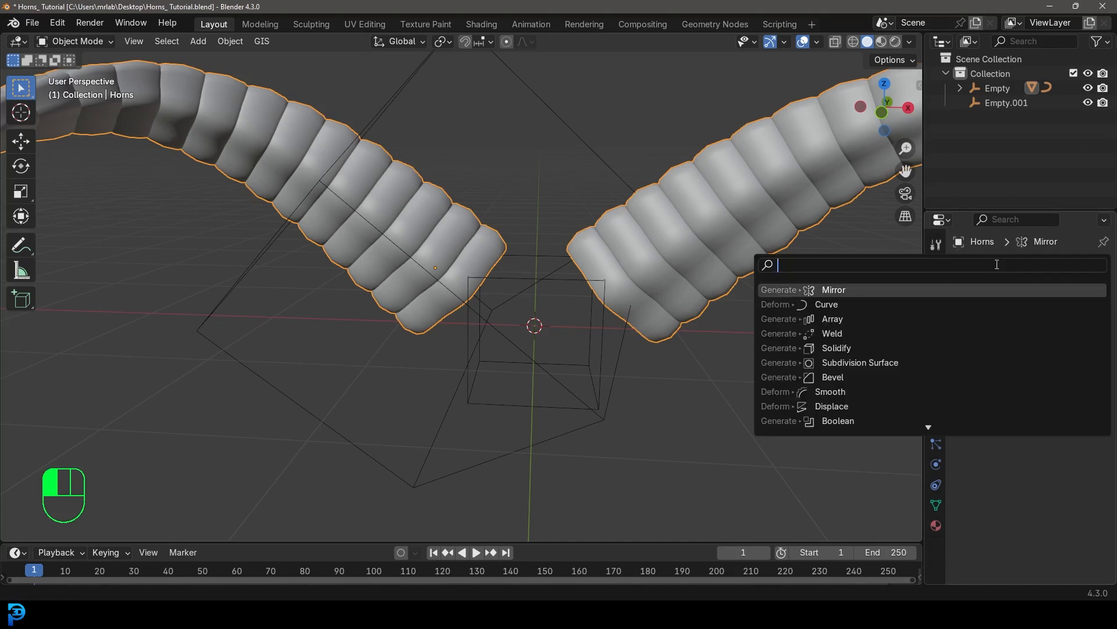
type("sub")
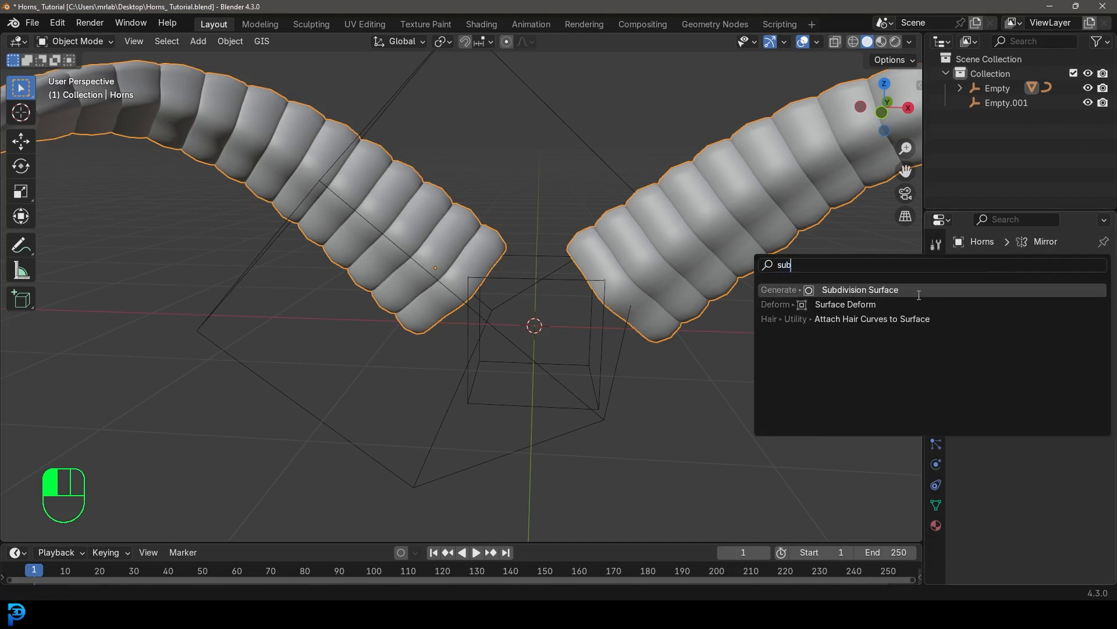
left_click(916, 291)
Scale the edge loop at the end of the horn's base segment that meets the neighbouring segment.
scroll(385, 236, "down", 3)
middle_click_drag(385, 237, 383, 266)
key("Tab")
scroll(459, 264, "up", 4)
middle_click_drag(452, 290, 573, 292)
scroll(567, 317, "up", 3)
key("alt+a")
left_click(545, 246, "alt+shift")
key("s")
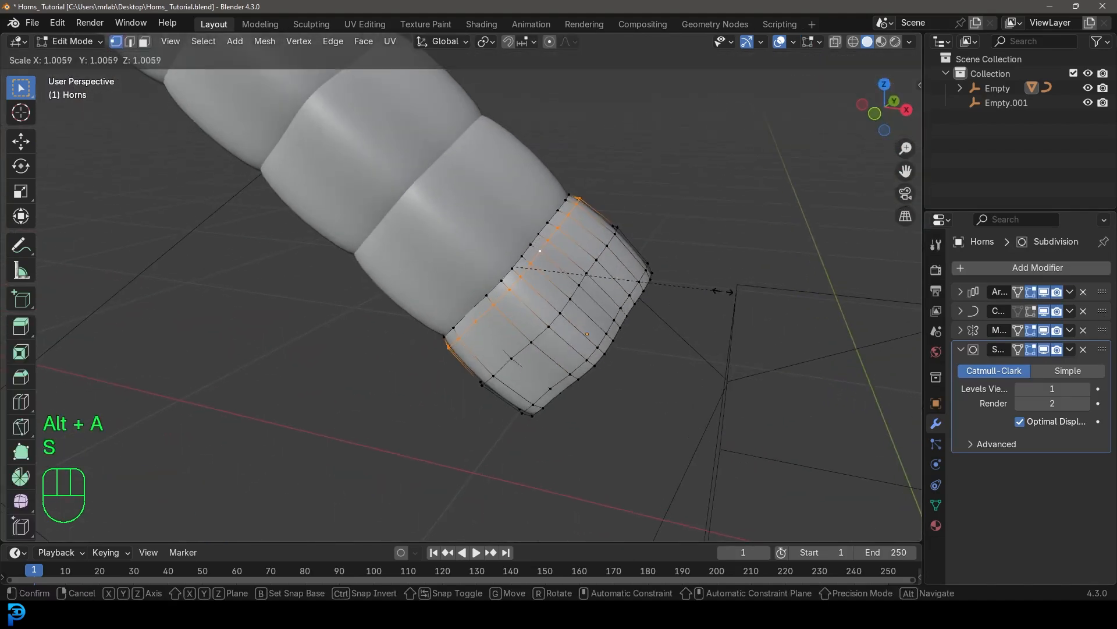
left_click(696, 280)
key("Tab")
scroll(696, 281, "down", 6)
middle_click_drag(538, 276, 524, 314)
Try to reshape the horn's base segment by moving its vertices with smooth proportional editing.
key("alt+a")
scroll(529, 274, "up", 6)
key("Tab")
scroll(512, 290, "up", 4)
key("alt+a")
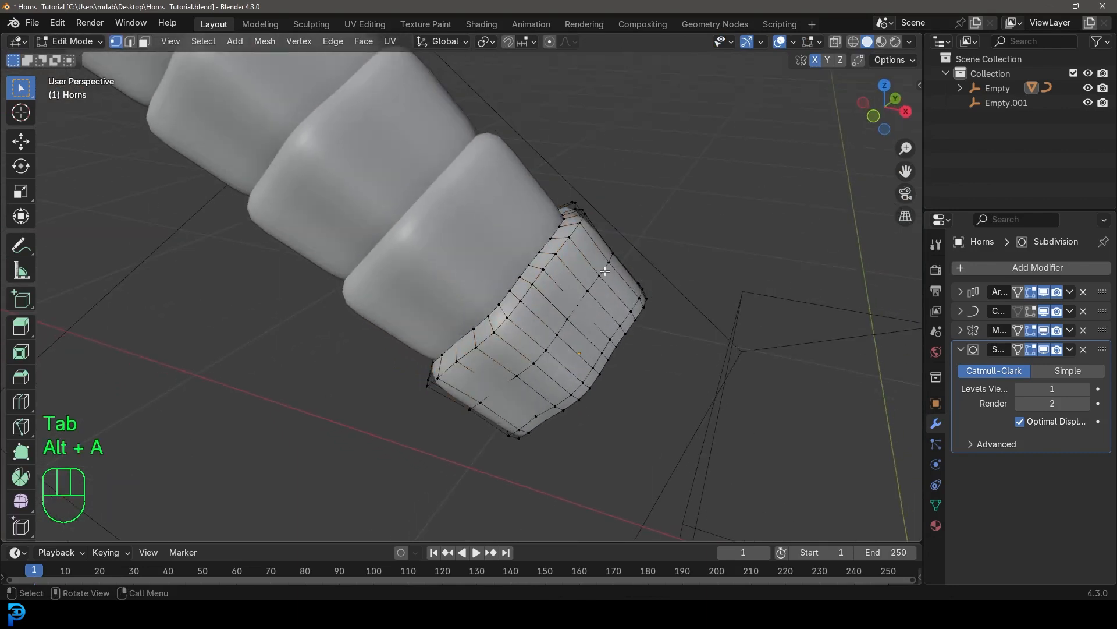
left_click(549, 41)
key("g")
right_click(724, 333)
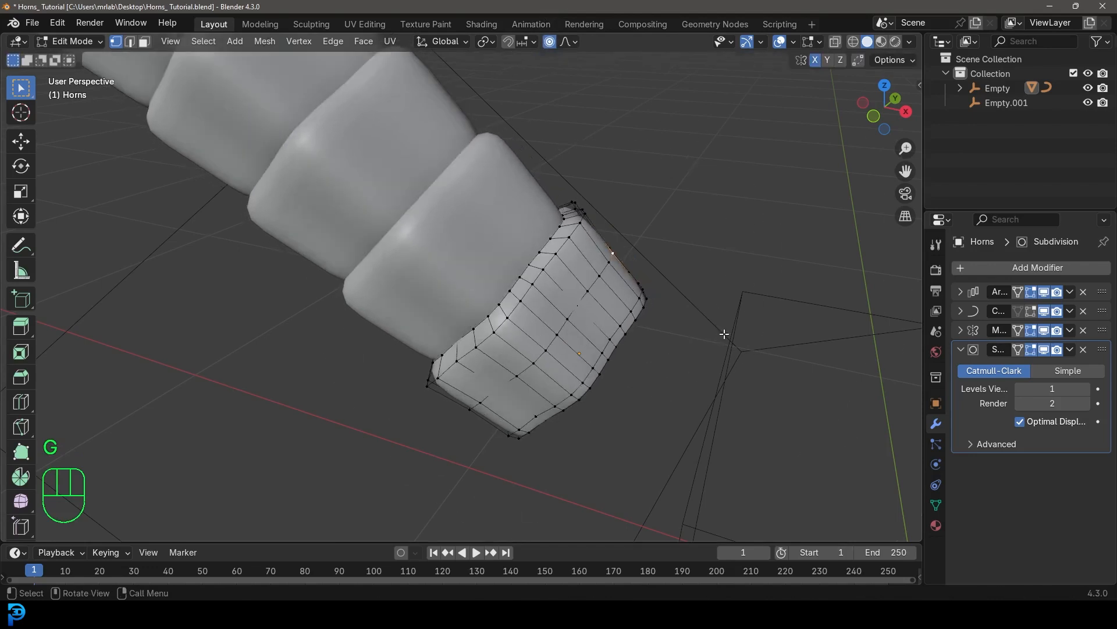
key("g")
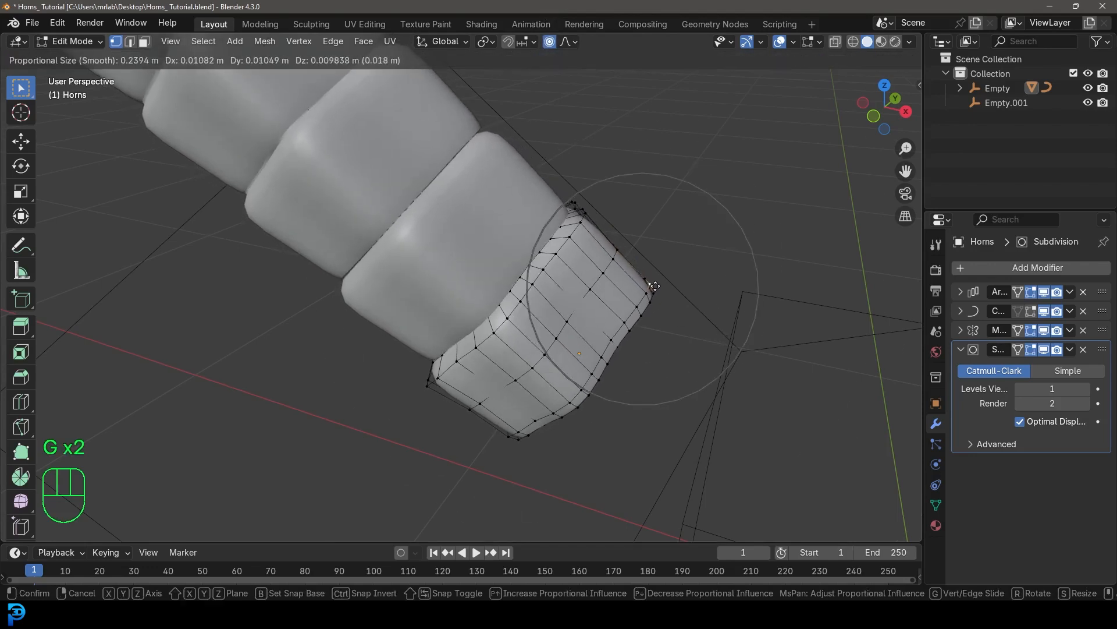
key("Tab")
key("Tab")
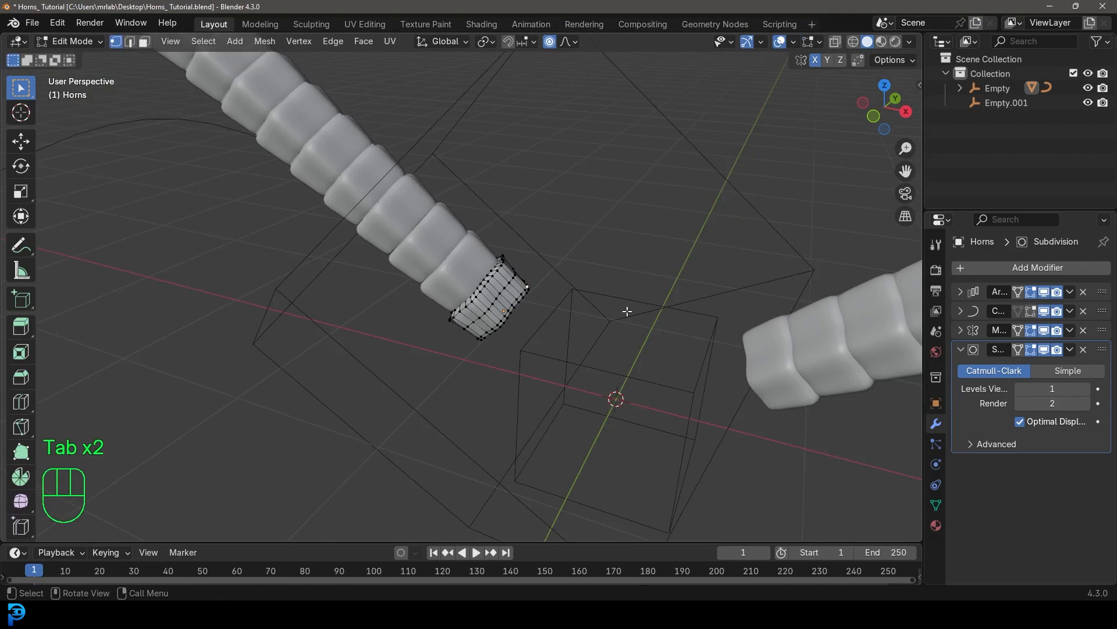
key("Tab")
scroll(738, 347, "down", 6)
Undo the recent proportional edits to the base segment and return to Object Mode.
key("ctrl+z")
key("ctrl+z")
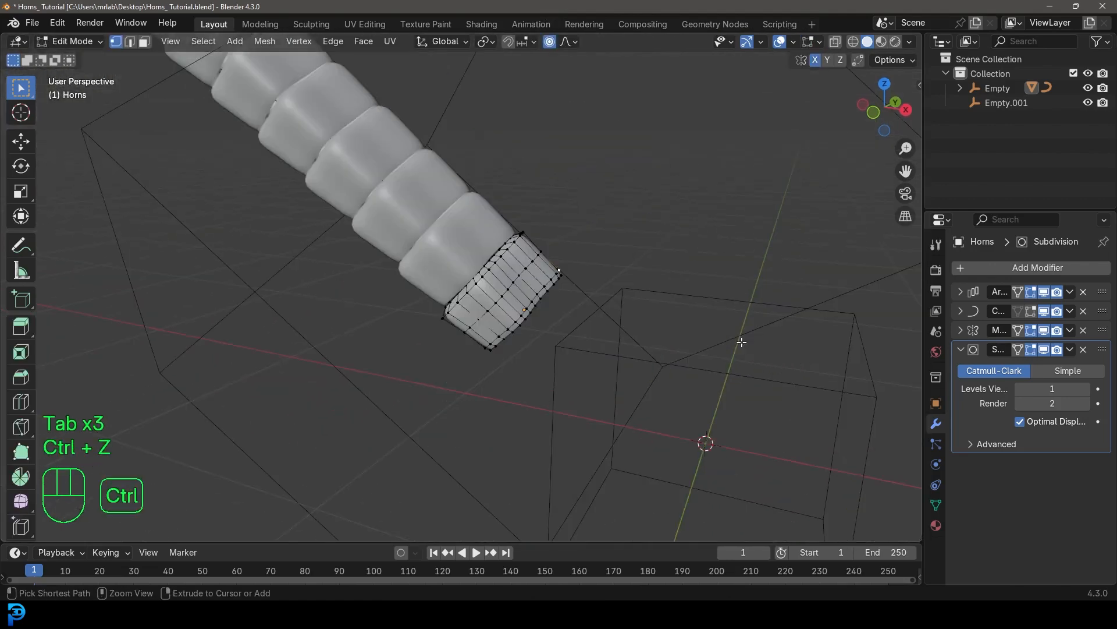
key("ctrl+z")
key("ctrl+z")
key("Tab")
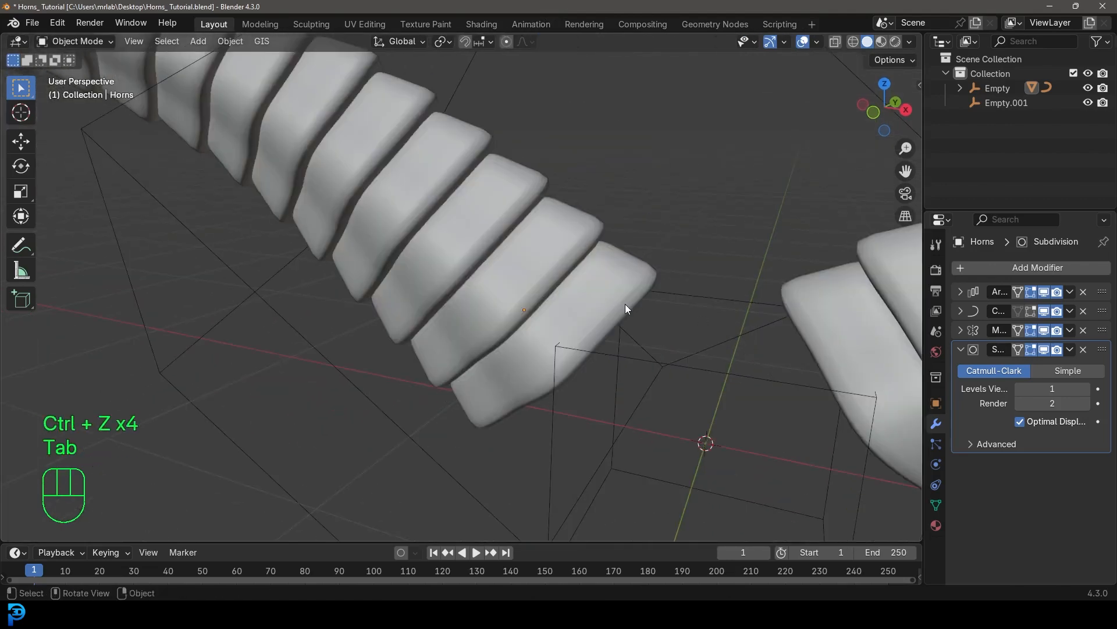
Close up the horn segments by setting the Array modifier's relative Z offset factor to 0.970.
scroll(550, 316, "down", 4)
middle_click_drag(550, 316, 451, 327)
scroll(450, 327, "up", 5)
left_click(440, 136)
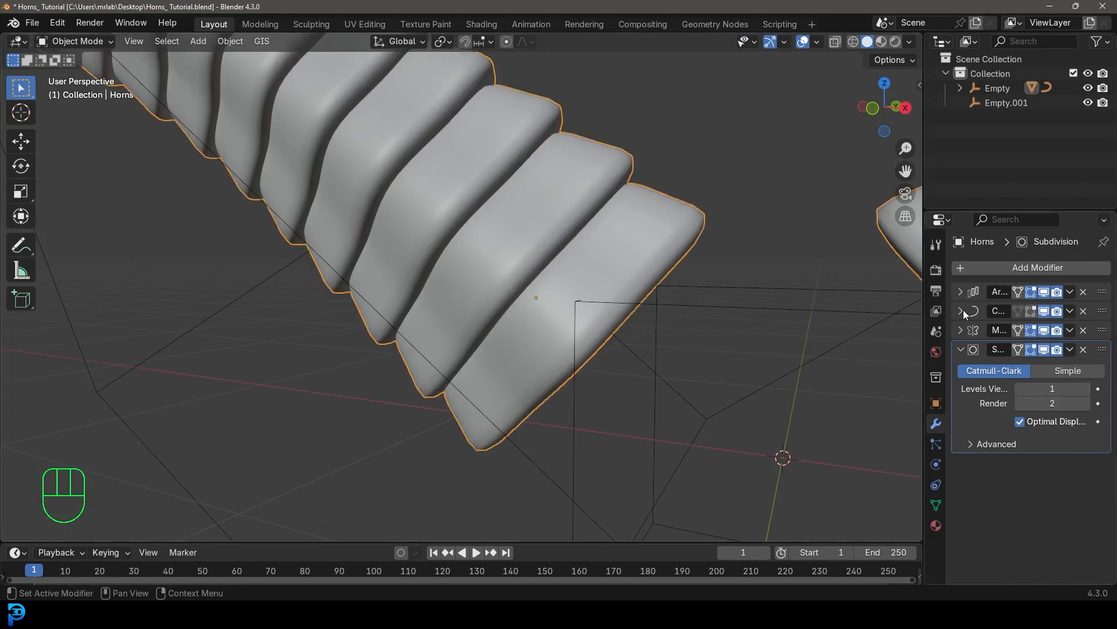
left_click(960, 292)
left_click_drag(1052, 404, 1053, 404, "shift")
scroll(512, 316, "down", 6)
middle_click_drag(435, 299, 494, 323)
scroll(519, 339, "down", 2)
key("alt+a")
middle_click_drag(702, 229, 523, 267)
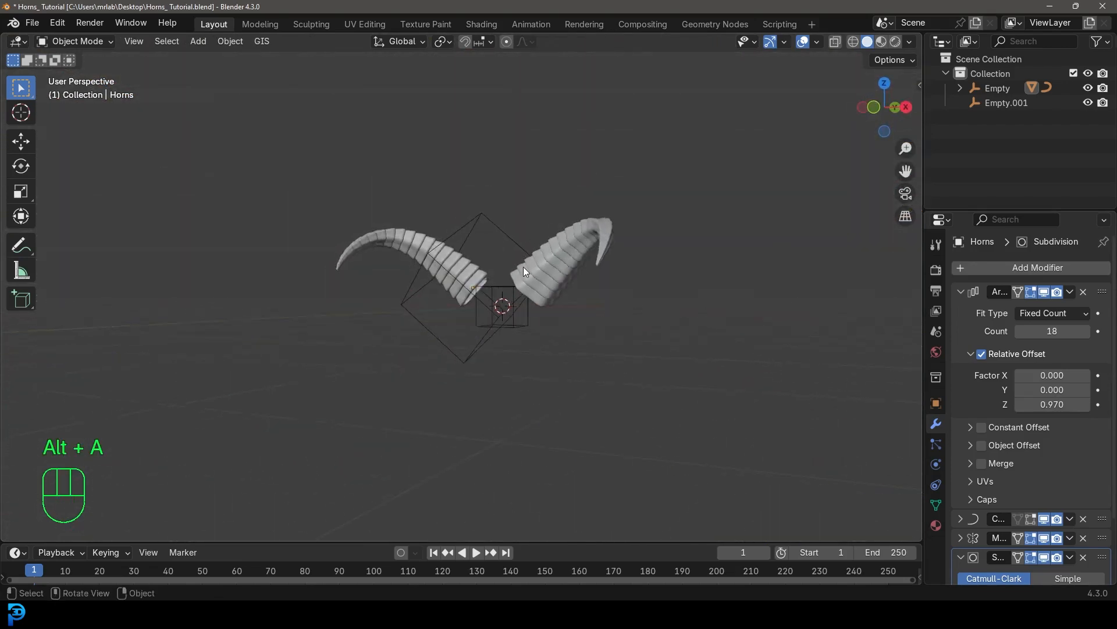
In front view, add a UV sphere at the world origin between the two horns as a base for the head.
key("KP_1")
key("shift+a")
mouse_move(499, 68)
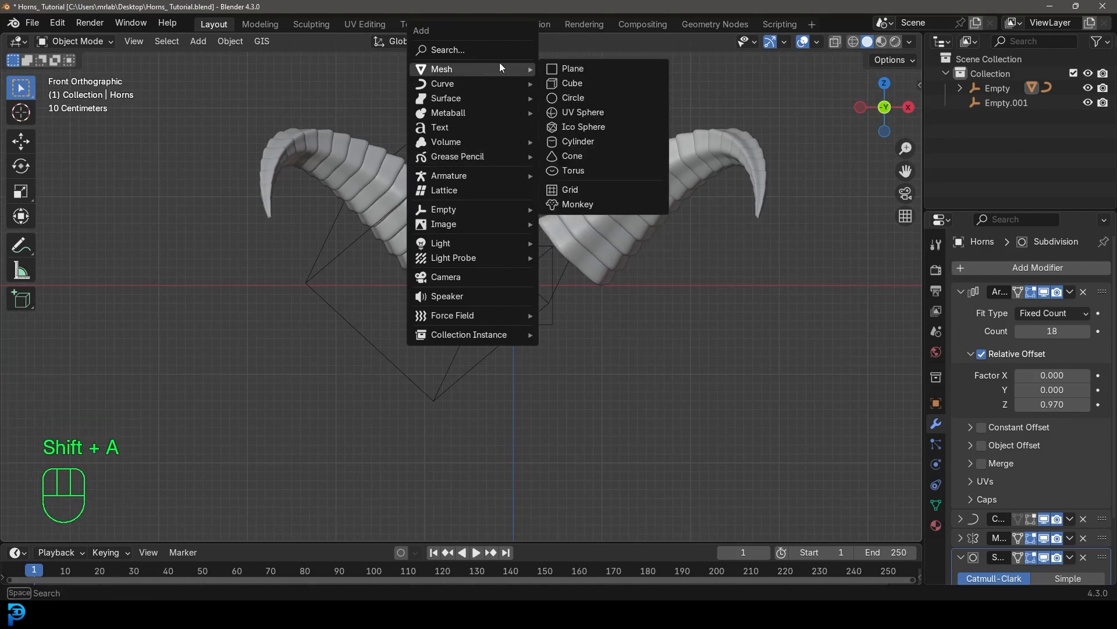
left_click(576, 111)
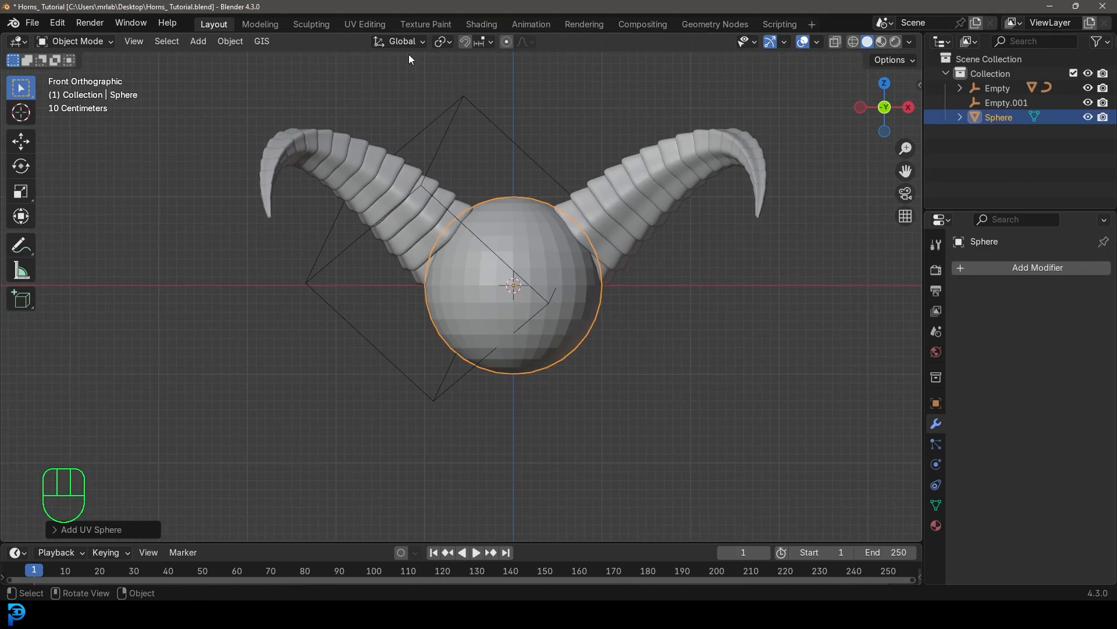
In the Sculpting workspace, enable Dyntopo for the sphere and save the file.
left_click(311, 24)
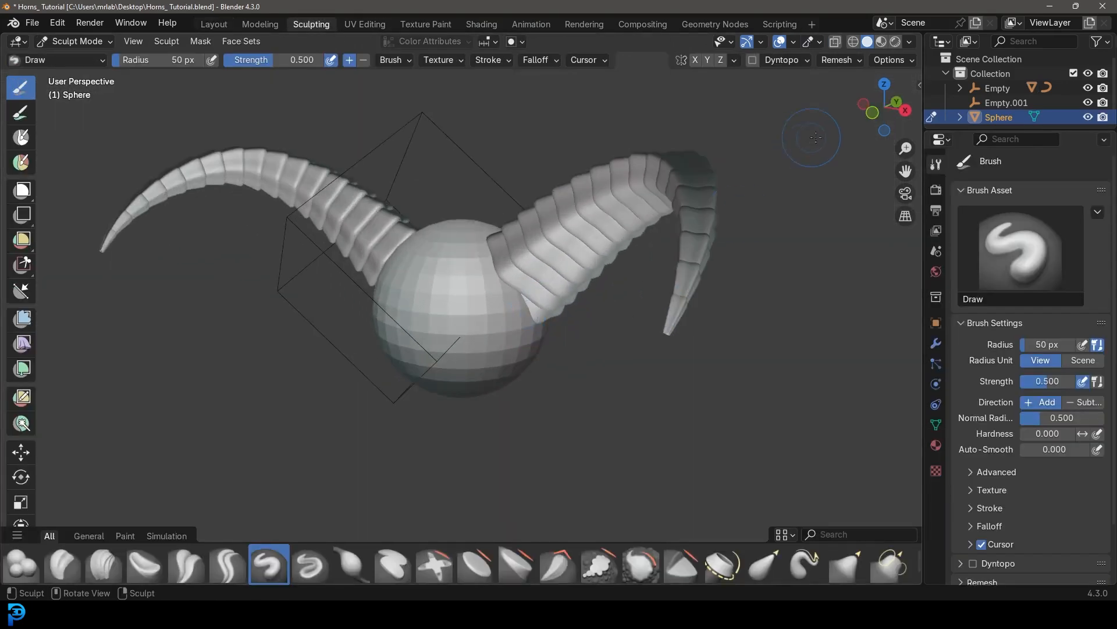
left_click(754, 61)
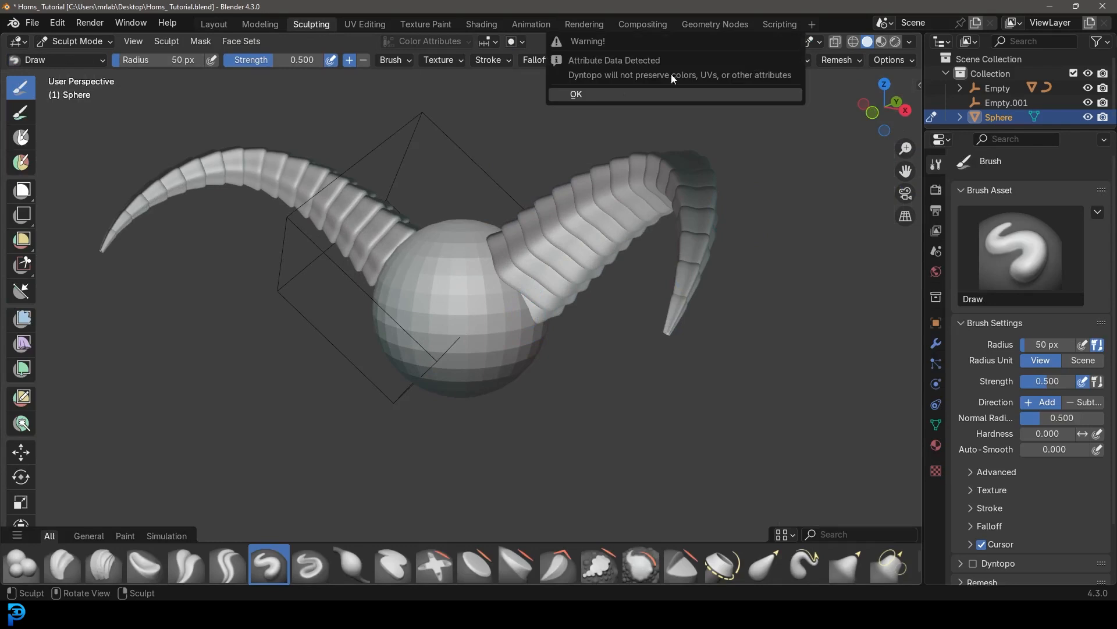
left_click(600, 94)
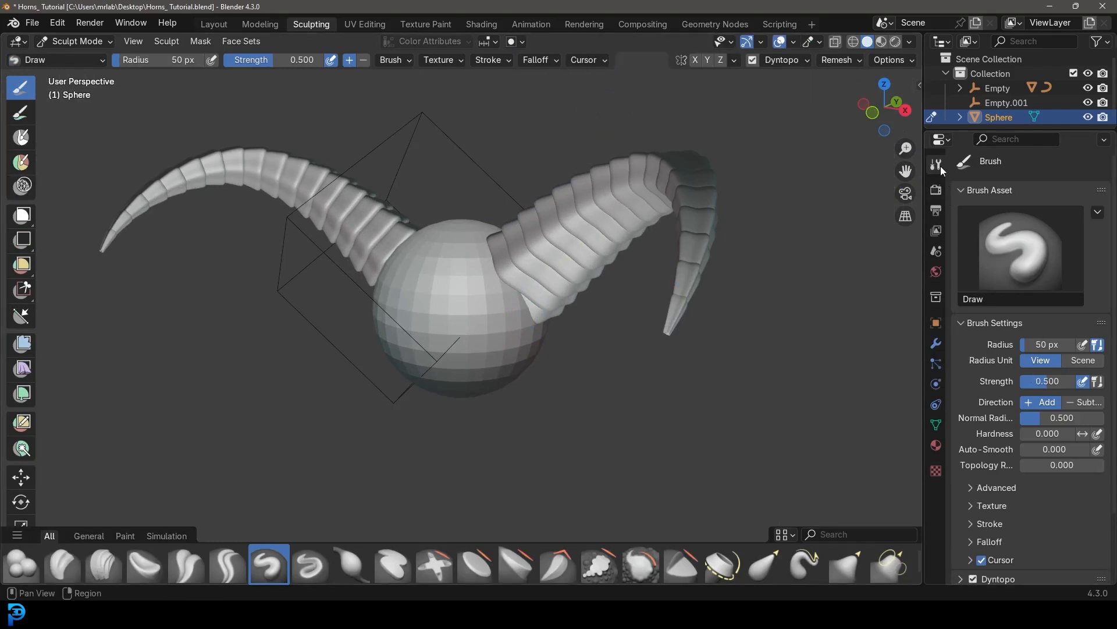
key("ctrl+s")
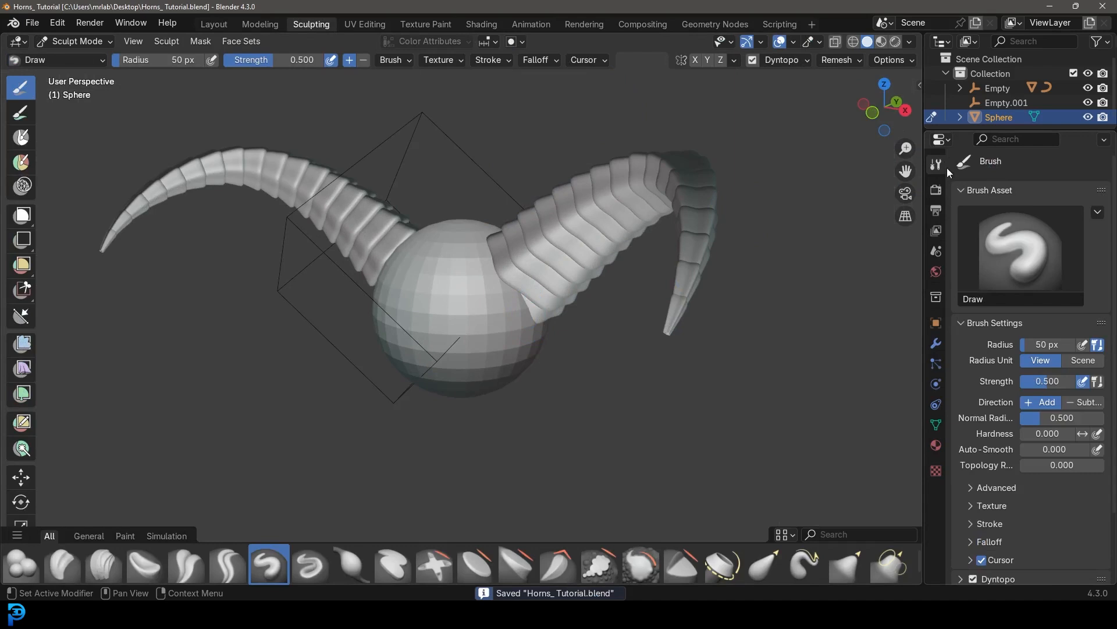
Enable X-axis mirror symmetry for sculpting and set the Dyntopo detail size to 4 px.
scroll(988, 180, "down", 3)
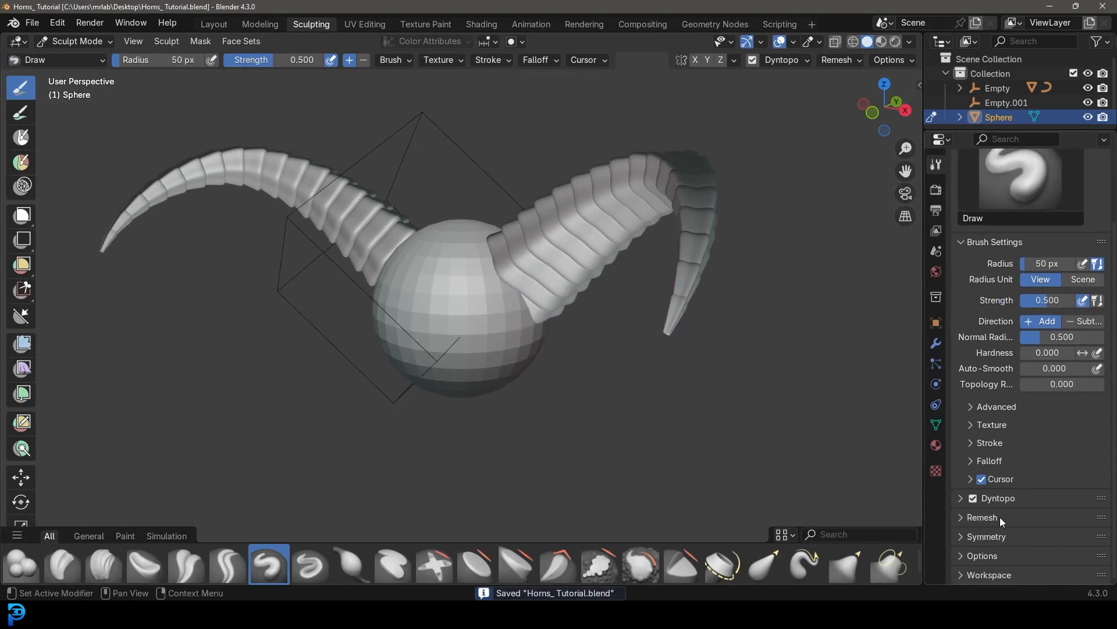
left_click(964, 541)
scroll(964, 541, "down", 4)
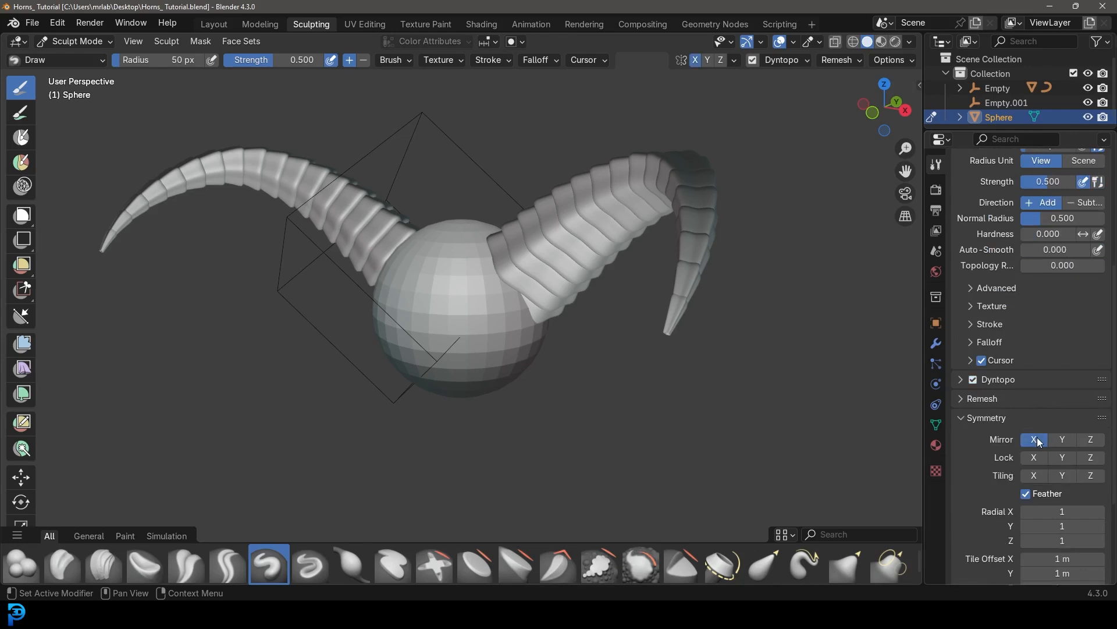
left_click(960, 379)
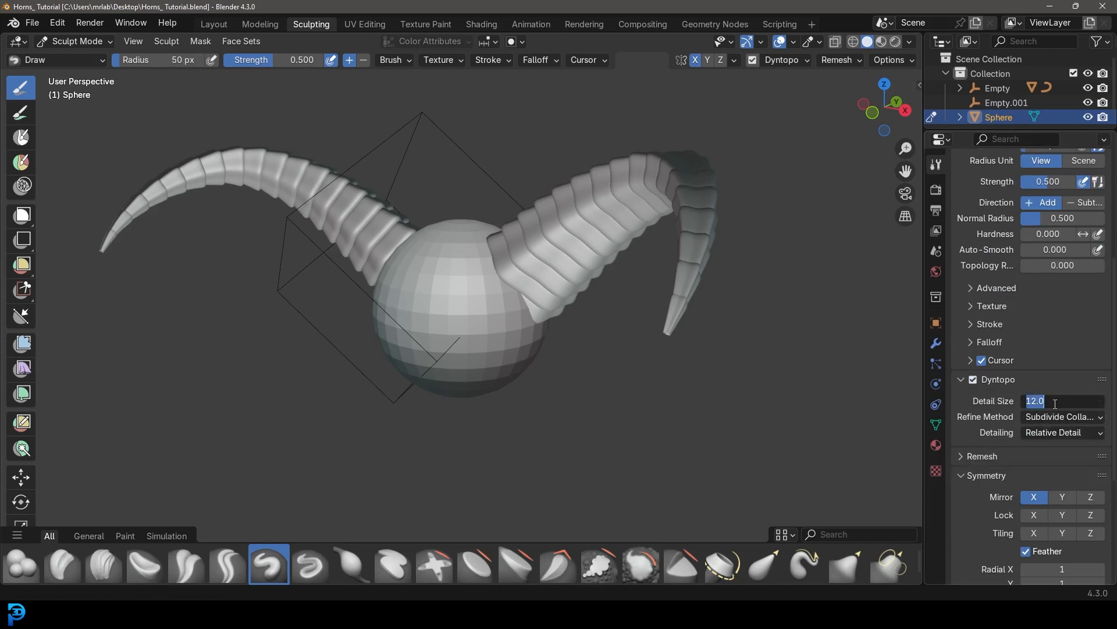
type("4")
key("Return")
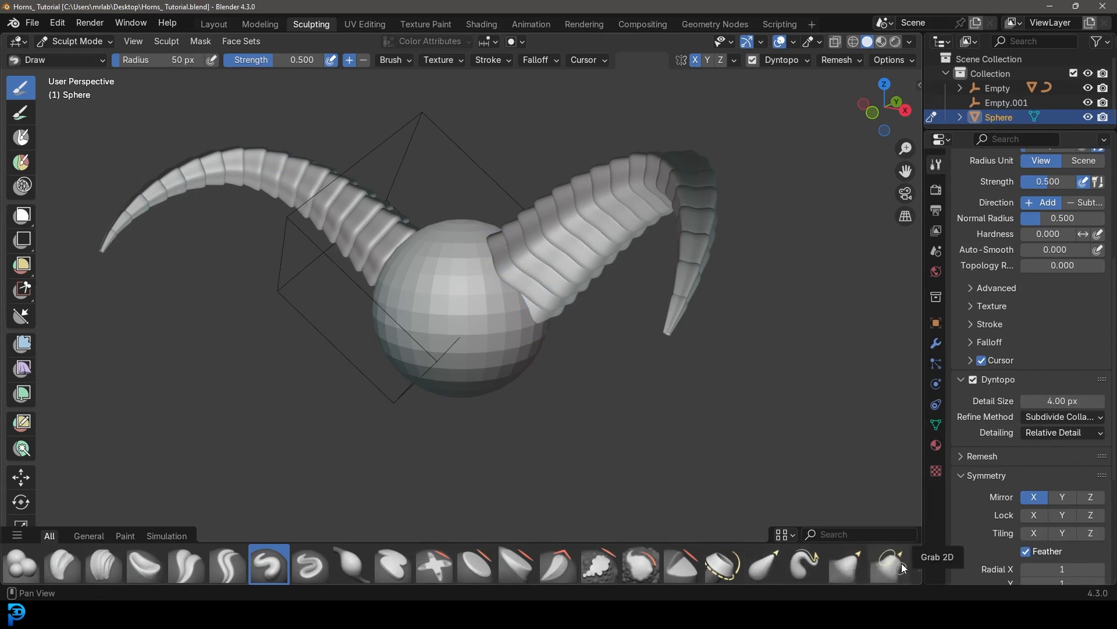
With the Grab brush at a 180 px radius, pull the sphere's lower front outward into a snout.
left_click(853, 565)
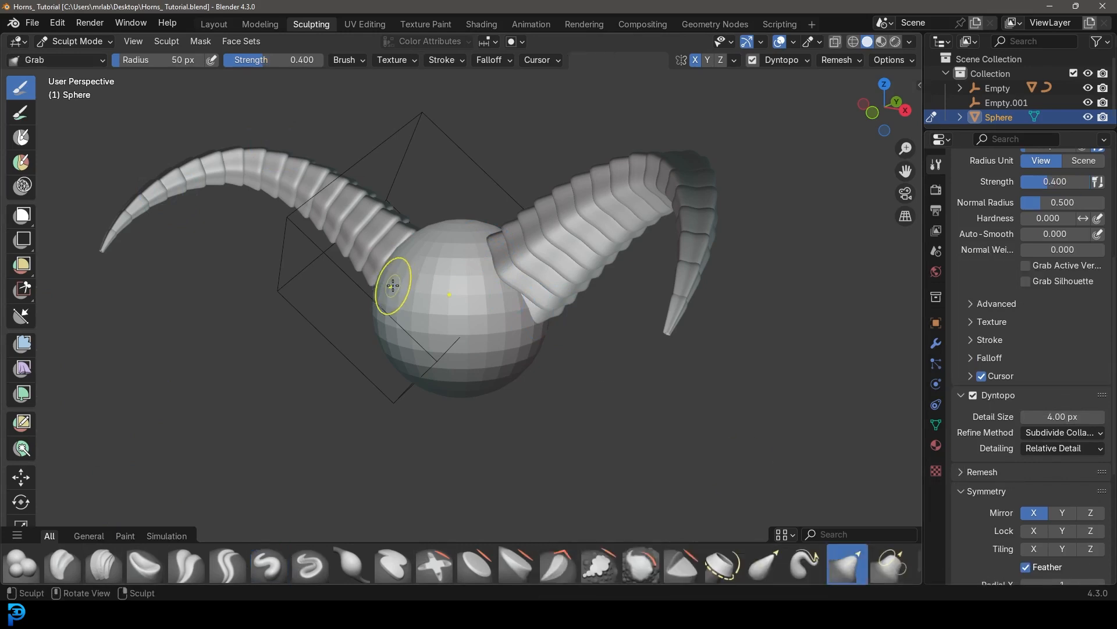
key("f")
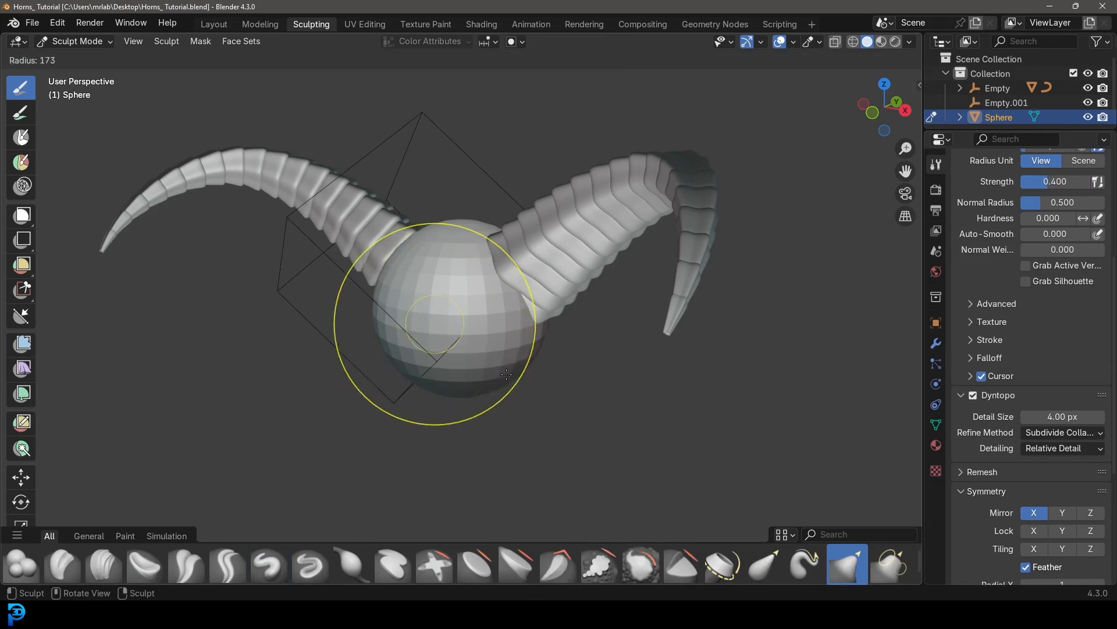
left_click(510, 378)
left_click_drag(440, 336, 462, 349)
mouse_move(484, 330)
middle_mouse_down()
mouse_move(457, 342)
mouse_move(401, 299)
middle_mouse_up()
left_click_drag(372, 330, 314, 343)
mouse_move(377, 308)
left_mouse_down()
mouse_move(314, 321)
mouse_move(309, 352)
mouse_move(285, 360)
left_mouse_up()
mouse_move(454, 256)
middle_mouse_down()
mouse_move(491, 244)
mouse_move(607, 254)
middle_mouse_up()
Push down the top of the head and adjust its sides and underside with the Grab brush.
scroll(567, 263, "up", 3)
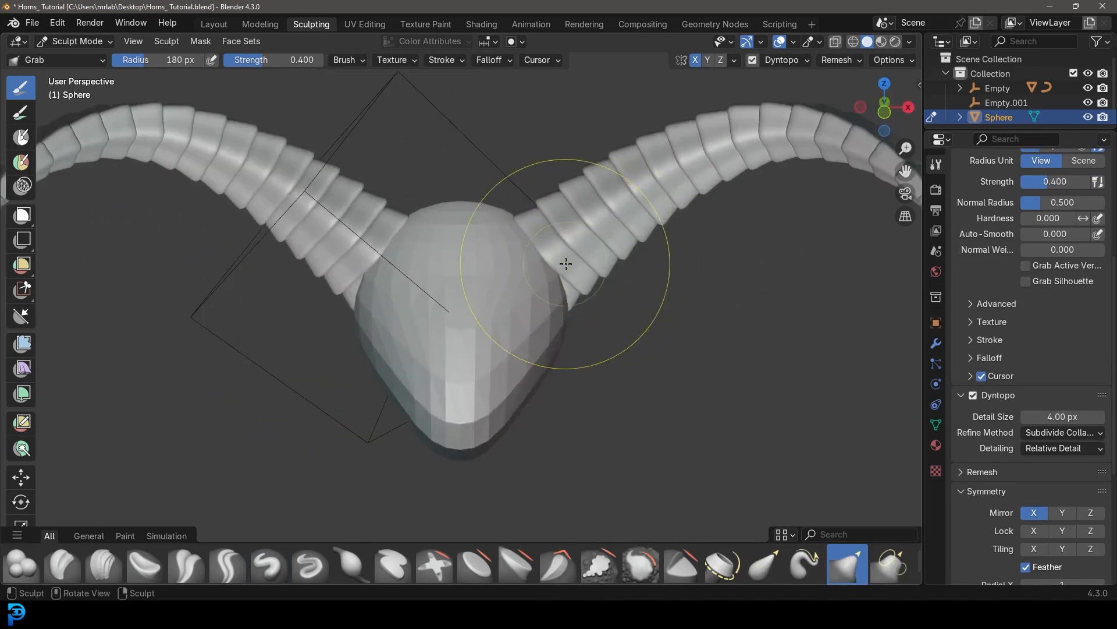
left_click_drag(473, 152, 474, 218)
mouse_move(474, 219)
middle_mouse_down()
mouse_move(536, 329)
mouse_move(507, 344)
mouse_move(580, 341)
mouse_move(541, 469)
mouse_move(435, 337)
middle_mouse_up()
left_click_drag(434, 337, 512, 375)
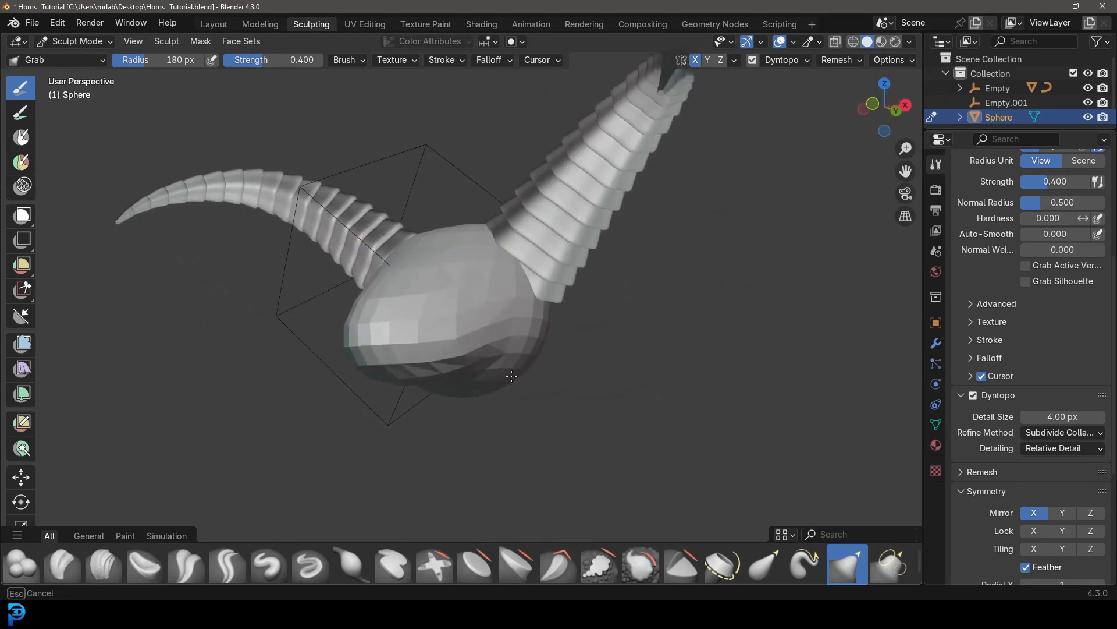
mouse_move(496, 373)
middle_mouse_down()
mouse_move(591, 387)
mouse_move(541, 327)
mouse_move(619, 350)
middle_mouse_up()
left_click_drag(621, 351, 588, 353)
middle_click_drag(698, 337, 579, 344)
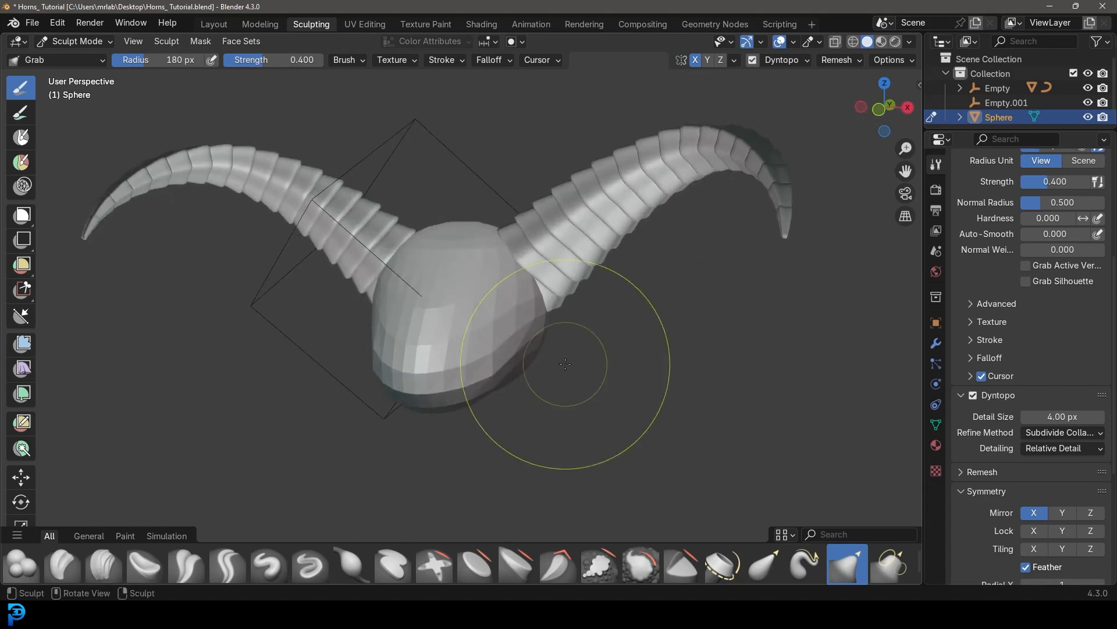
With the Clay Strips brush at a 42 px radius, build up a rim on the head around the horn base.
left_click(107, 552)
key("f")
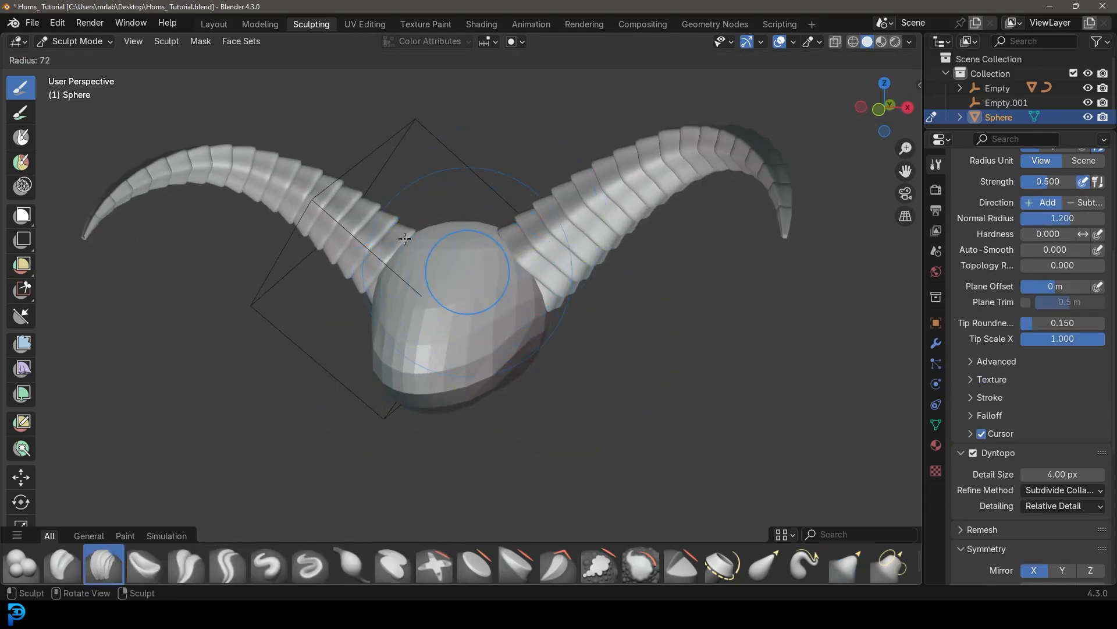
left_click(386, 236)
middle_click_drag(477, 262, 467, 285)
scroll(532, 306, "up", 3)
left_click_drag(582, 344, 561, 301)
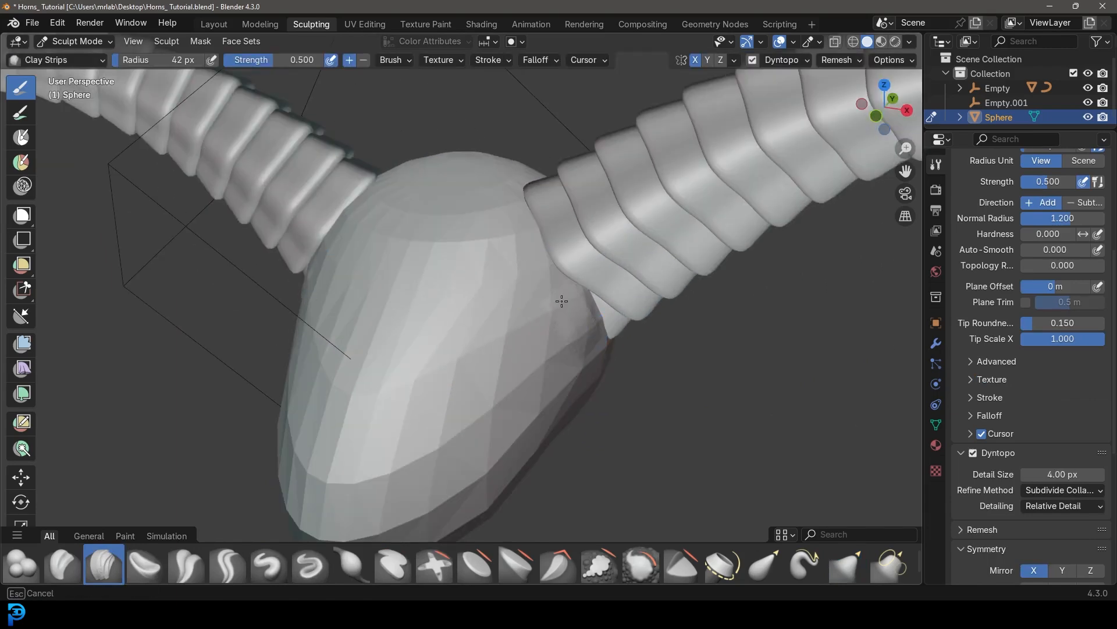
left_click_drag(509, 218, 563, 297)
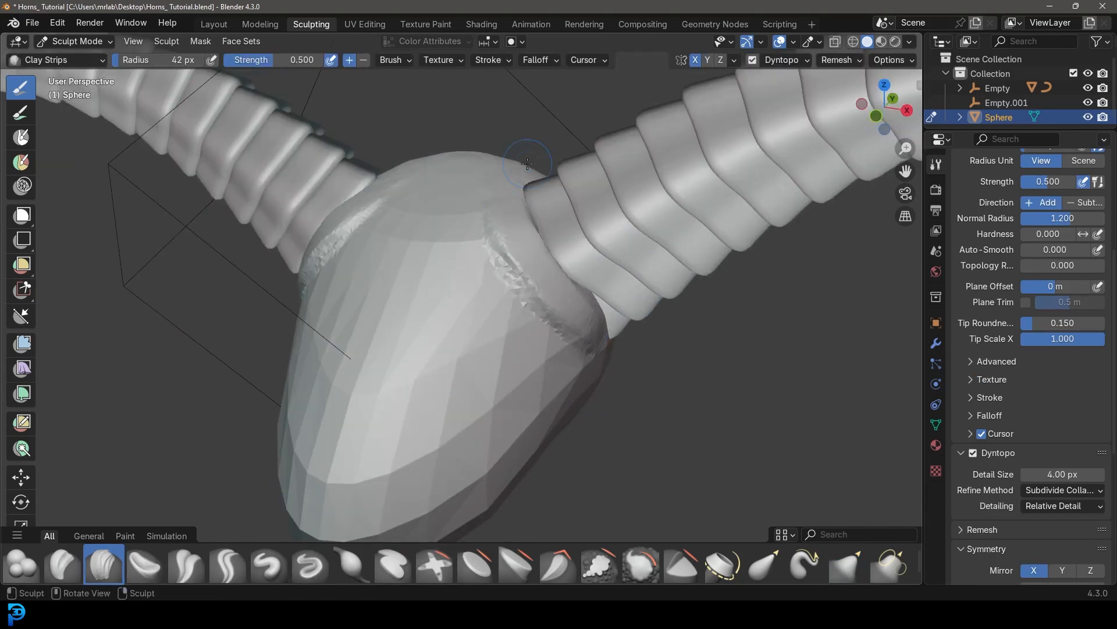
Raise the Clay Strips strength to 0.661 and thicken the rim over the top of the horn base.
middle_click_drag(527, 164, 488, 220)
scroll(486, 220, "up", 2)
left_click_drag(267, 57, 285, 57)
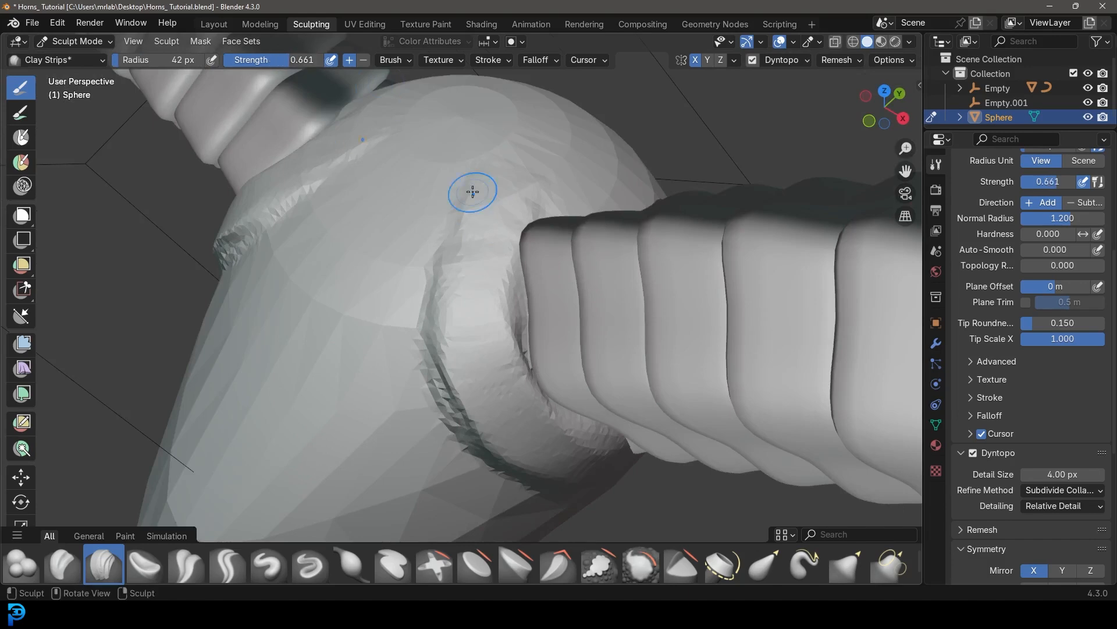
left_click_drag(490, 220, 532, 204)
scroll(541, 213, "down", 3)
mouse_move(562, 233)
middle_mouse_down()
mouse_move(521, 241)
mouse_move(464, 233)
middle_mouse_up()
mouse_move(405, 205)
left_mouse_down()
mouse_move(432, 246)
mouse_move(528, 303)
mouse_move(409, 207)
left_mouse_up()
Build up brow ridges and the eye area beside the horn bases with the Clay Strips brush.
middle_click_drag(572, 333, 573, 268)
mouse_move(497, 338)
left_mouse_down()
mouse_move(365, 349)
mouse_move(474, 334)
mouse_move(500, 343)
mouse_move(334, 319)
mouse_move(328, 297)
left_mouse_up()
mouse_move(338, 300)
middle_mouse_down()
mouse_move(491, 320)
mouse_move(527, 303)
middle_mouse_up()
middle_click_drag(508, 228, 534, 240)
left_click_drag(530, 199, 560, 250)
scroll(550, 285, "down", 1)
mouse_move(523, 292)
middle_mouse_down()
mouse_move(518, 249)
mouse_move(462, 291)
middle_mouse_up()
mouse_move(445, 279)
left_mouse_down()
mouse_move(479, 236)
mouse_move(447, 274)
mouse_move(459, 272)
left_mouse_up()
scroll(529, 283, "up", 2)
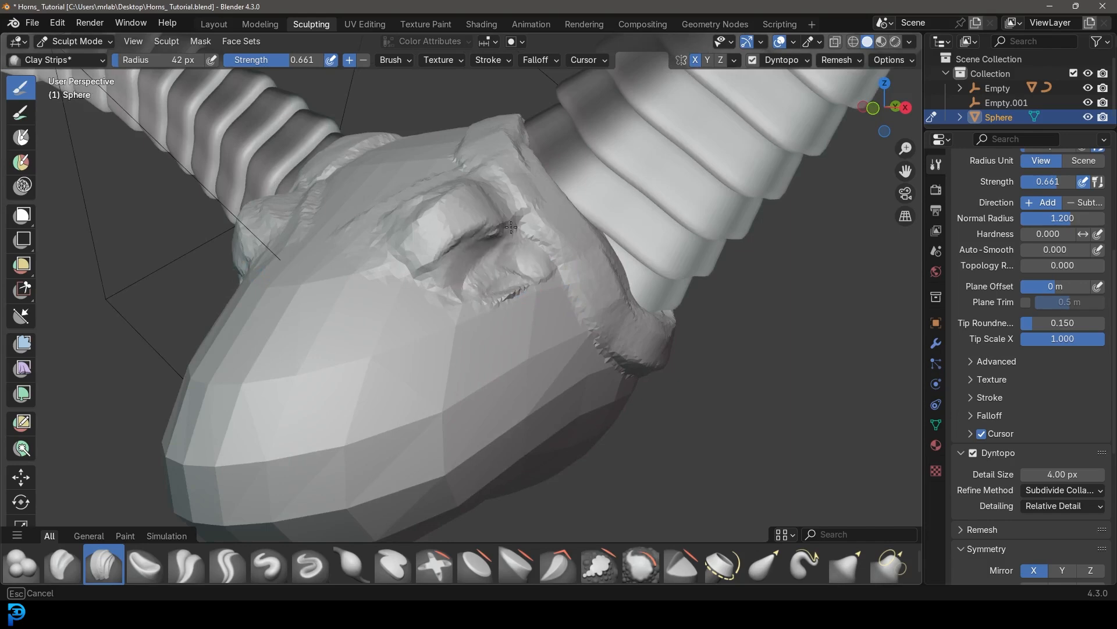
left_click_drag(512, 227, 504, 237)
Add Clay Strips strokes along the sides of the snout to define its form.
scroll(495, 279, "down", 4)
middle_click_drag(494, 290, 561, 269)
scroll(537, 301, "up", 1)
mouse_move(541, 334)
left_mouse_down()
mouse_move(499, 335)
mouse_move(542, 342)
left_mouse_up()
middle_click_drag(558, 329, 416, 343)
left_click_drag(445, 326, 442, 324)
Sculpt Clay Strips strokes along the underside of the head to form the jaw.
mouse_move(442, 323)
middle_mouse_down()
mouse_move(409, 309)
mouse_move(431, 241)
mouse_move(394, 267)
mouse_move(400, 169)
middle_mouse_up()
mouse_move(399, 170)
left_mouse_down()
mouse_move(358, 218)
mouse_move(432, 196)
mouse_move(355, 226)
mouse_move(400, 196)
mouse_move(346, 222)
left_mouse_up()
middle_click_drag(346, 222, 364, 218)
left_click_drag(327, 229, 435, 276)
middle_click_drag(381, 236, 390, 203)
left_click_drag(354, 181, 441, 261)
mouse_move(441, 262)
middle_mouse_down()
mouse_move(431, 326)
mouse_move(442, 357)
mouse_move(445, 342)
mouse_move(425, 354)
middle_mouse_up()
Set the Clay Strips radius to 101 px, then build up and smooth the snout, cheeks and underside of the head.
key("f")
left_click(457, 352)
middle_click_drag(460, 316, 462, 296)
middle_click_drag(575, 314, 413, 339)
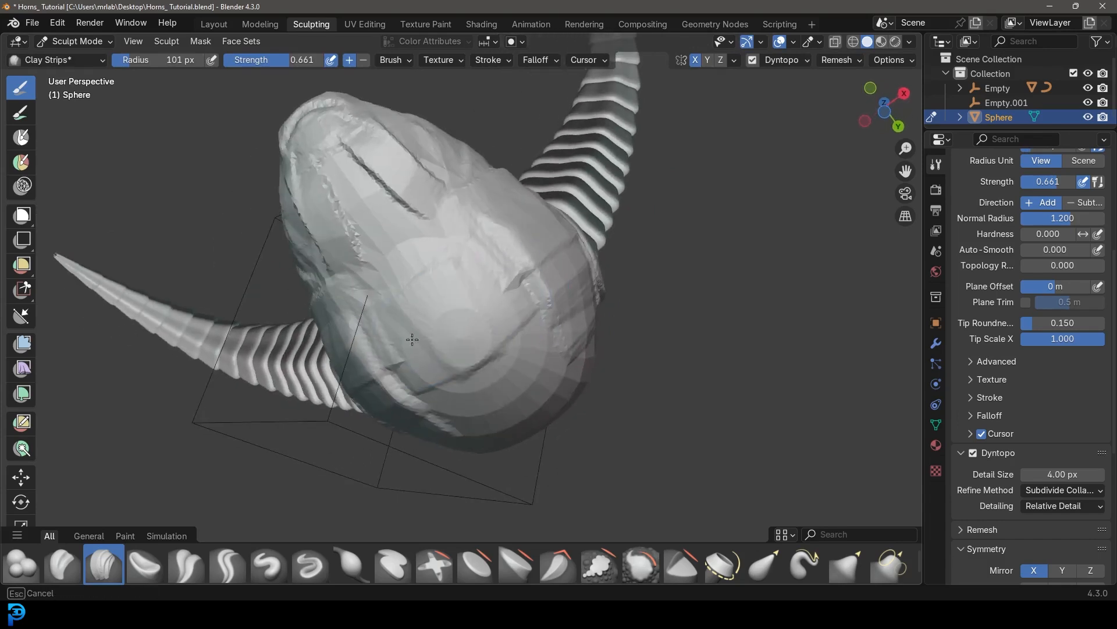
middle_click_drag(474, 464, 466, 337)
mouse_move(436, 246)
middle_mouse_down()
mouse_move(458, 306)
mouse_move(416, 300)
mouse_move(405, 324)
middle_mouse_up()
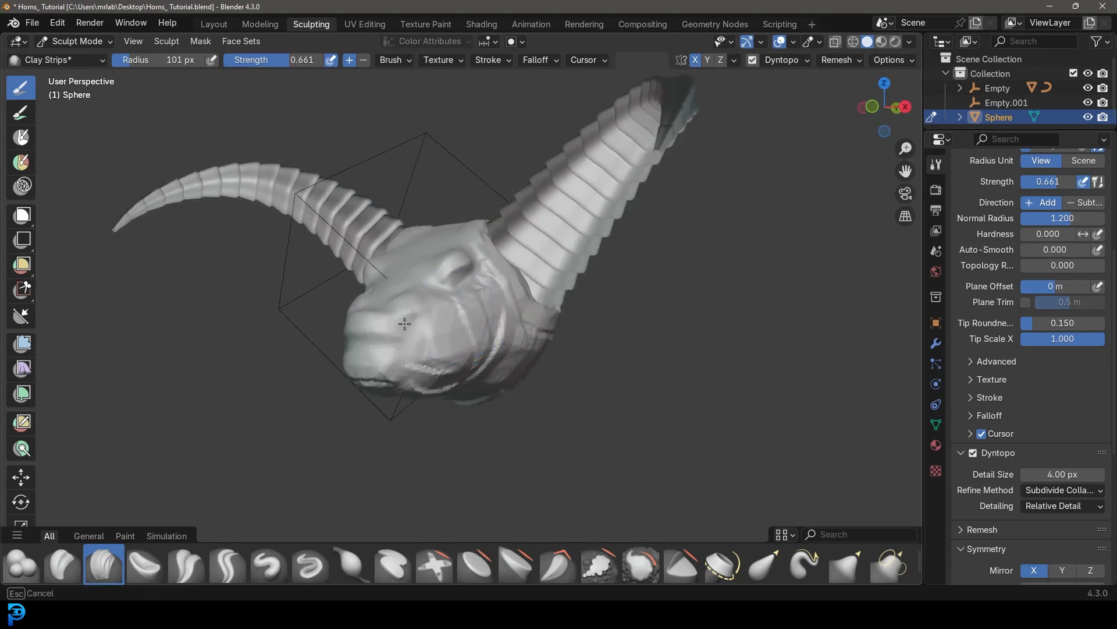
middle_click_drag(471, 262, 370, 319)
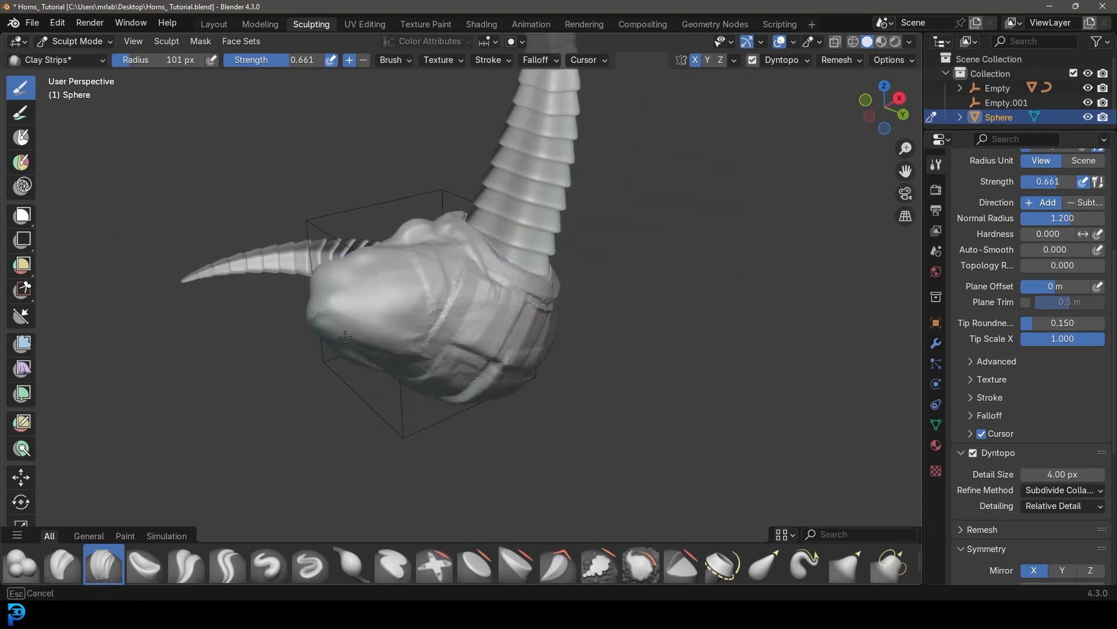
middle_click_drag(606, 288, 463, 321)
middle_click_drag(524, 370, 488, 298)
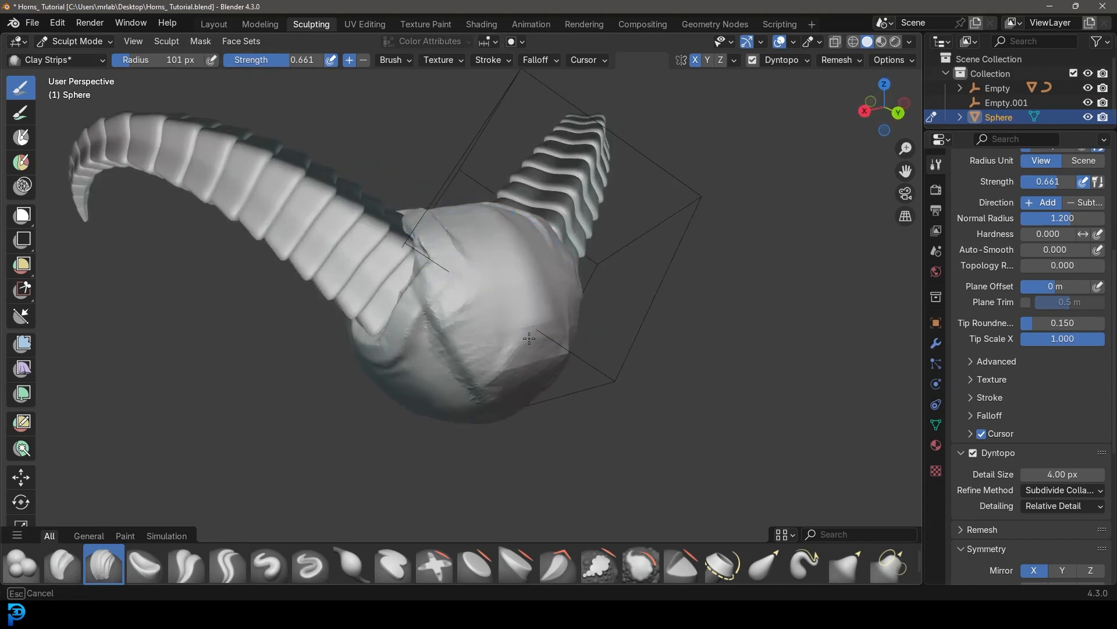
Sculpt and smooth the back of the head and the area around the eye.
middle_click_drag(588, 300, 602, 250)
mouse_move(529, 229)
left_mouse_down()
mouse_move(479, 220)
mouse_move(436, 271)
left_mouse_up()
mouse_move(435, 271)
middle_mouse_down()
mouse_move(495, 226)
mouse_move(515, 247)
middle_mouse_up()
scroll(512, 262, "up", 3)
mouse_move(504, 284)
left_mouse_down()
mouse_move(469, 261)
mouse_move(505, 230)
left_mouse_up()
scroll(547, 330, "down", 4)
mouse_move(547, 331)
middle_mouse_down()
mouse_move(634, 337)
mouse_move(636, 324)
middle_mouse_up()
scroll(485, 318, "up", 3)
left_click_drag(457, 309, 436, 300)
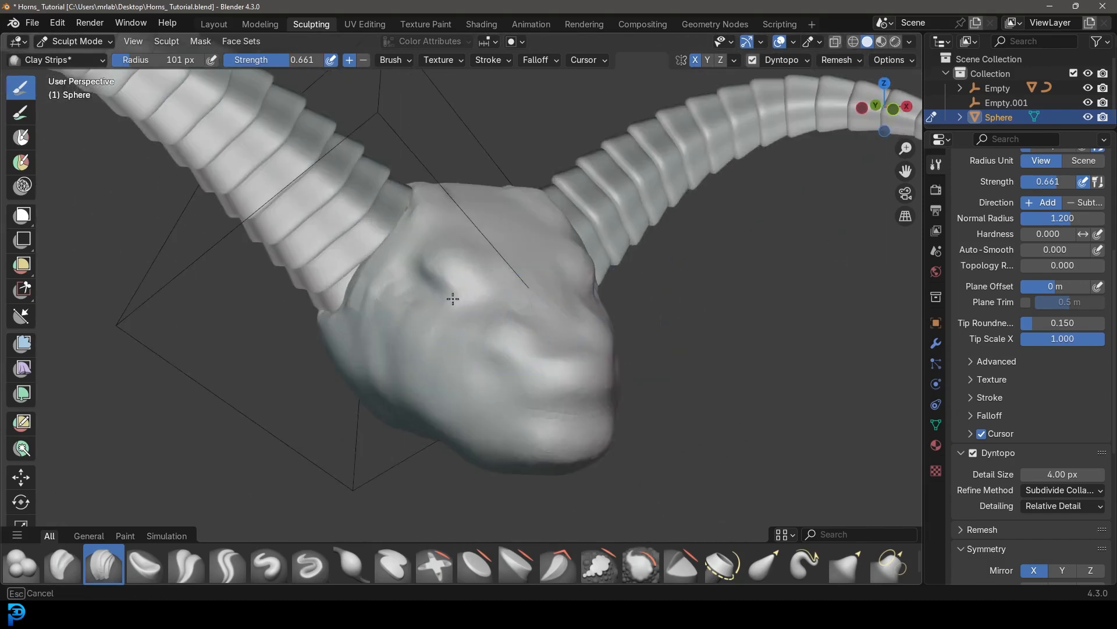
Switch the head to Object Mode and add a Hair particle system to it.
scroll(655, 309, "down", 4)
middle_click_drag(655, 309, 693, 352)
left_click(98, 43)
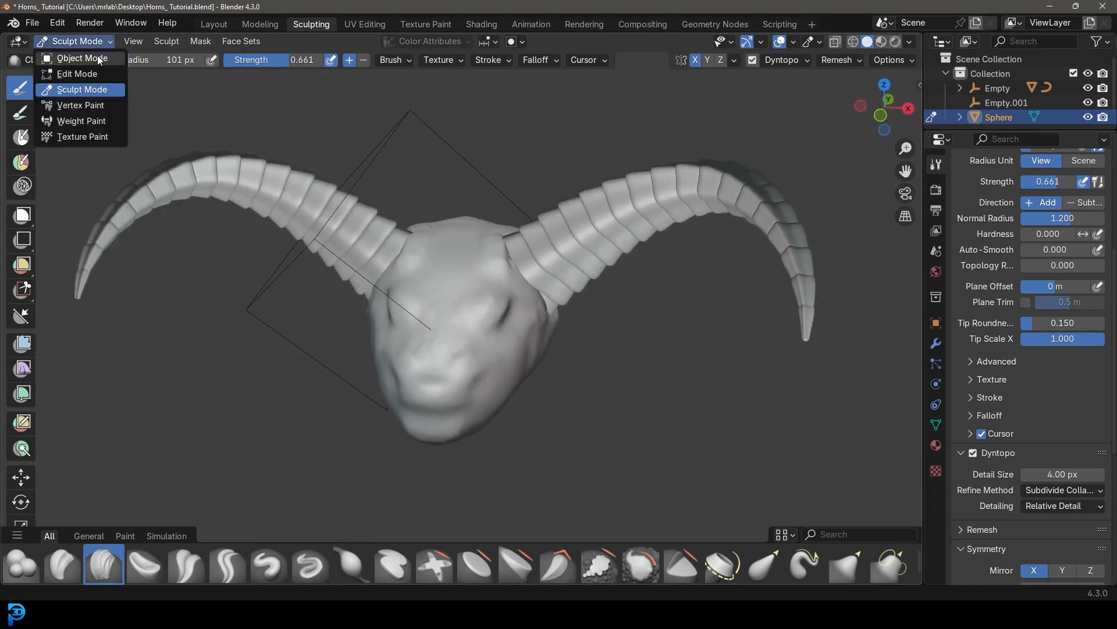
left_click(97, 54)
middle_click_drag(291, 128, 469, 301)
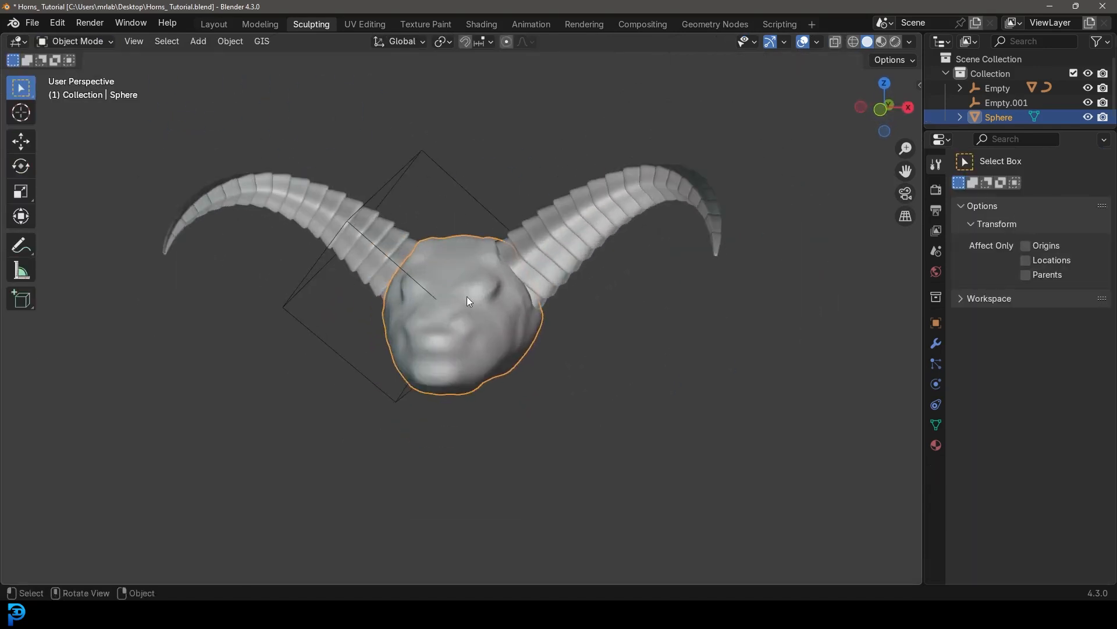
left_click(937, 364)
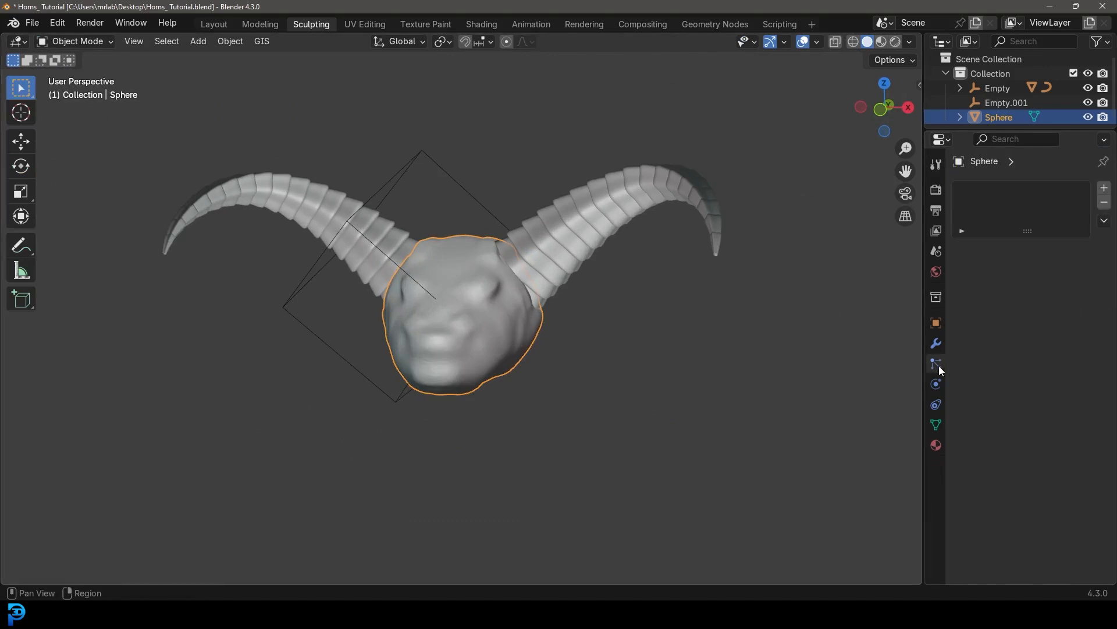
left_click(1105, 188)
left_click(1061, 268)
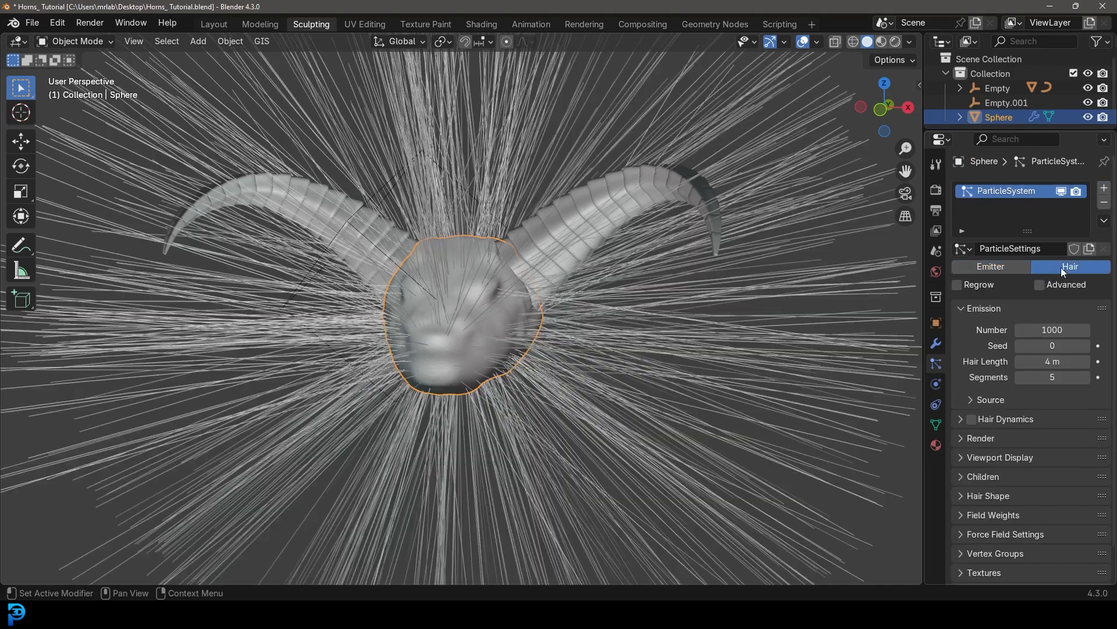
Set the hair length to 0.23 m and the viewport strand steps to 3.
left_click_drag(1024, 361, 960, 361)
left_click(964, 456)
scroll(967, 461, "down", 5)
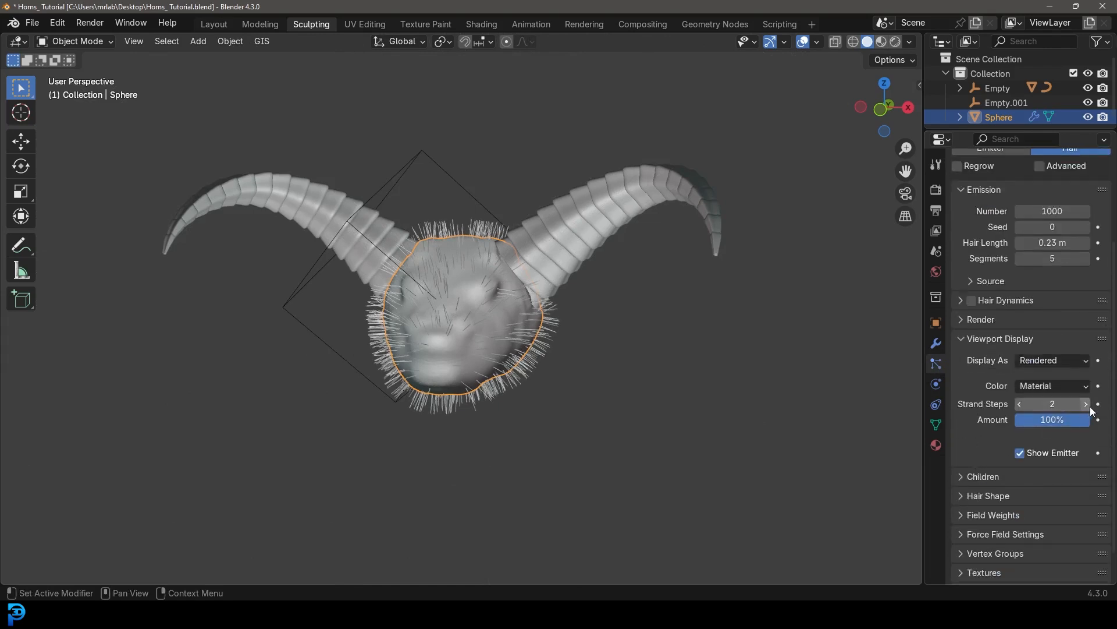
left_click(1087, 405)
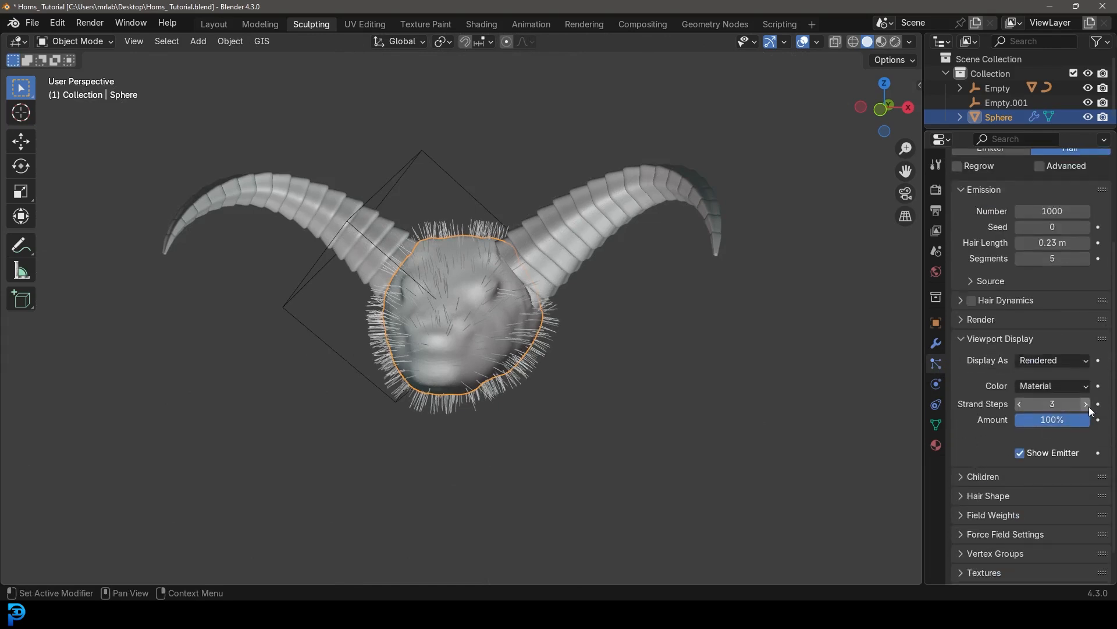
Give the head's hair Interpolated children.
left_click(968, 319)
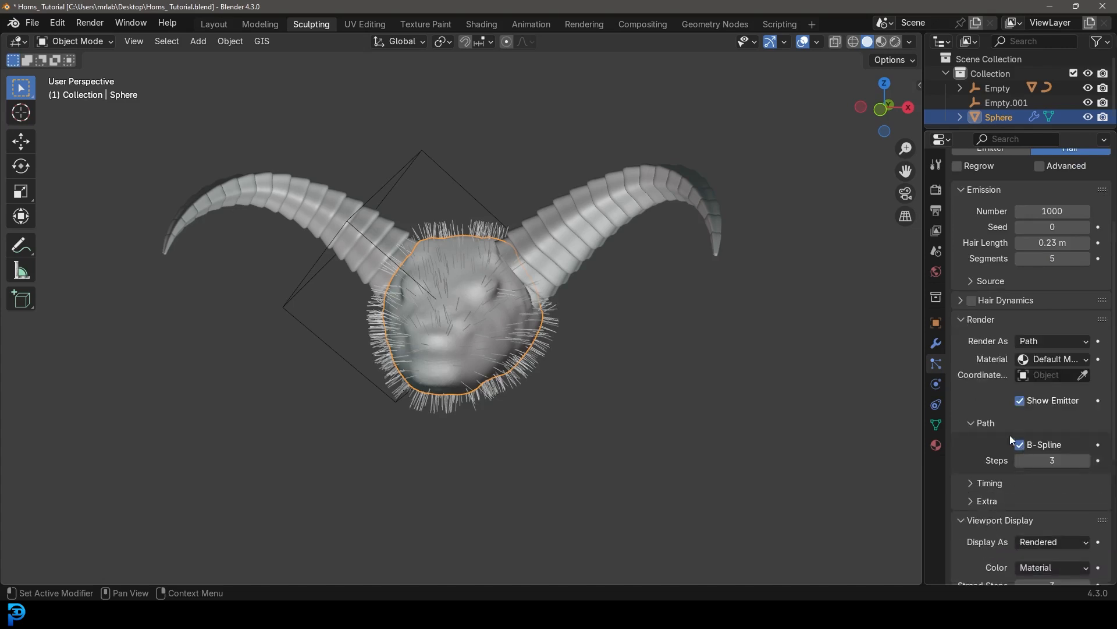
scroll(1004, 428, "down", 8)
scroll(981, 491, "down", 1)
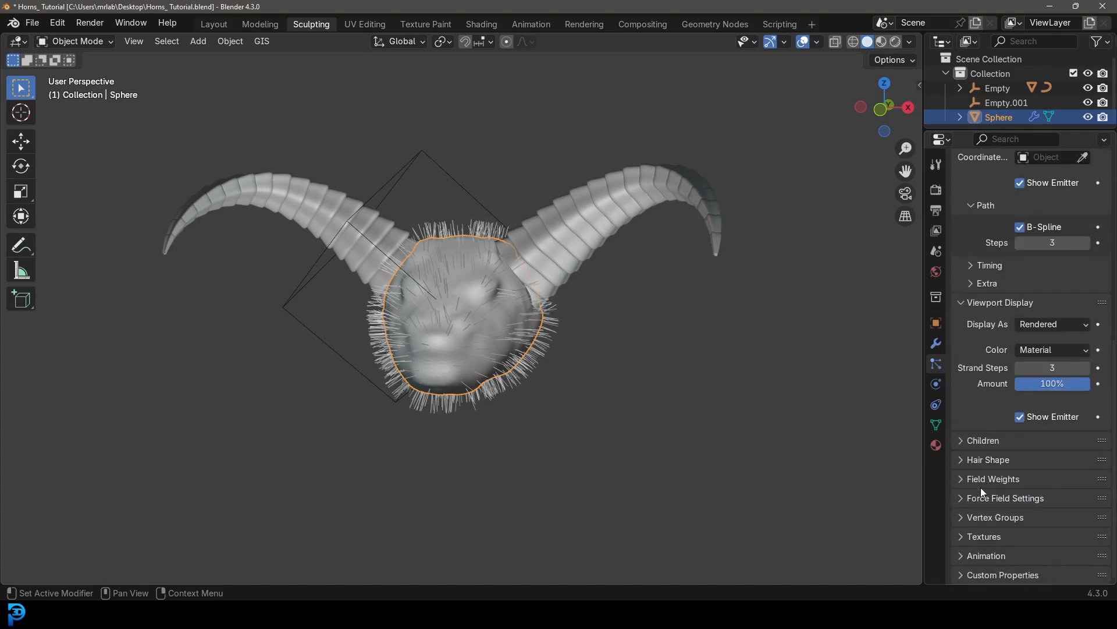
left_click(986, 441)
left_click(1080, 463)
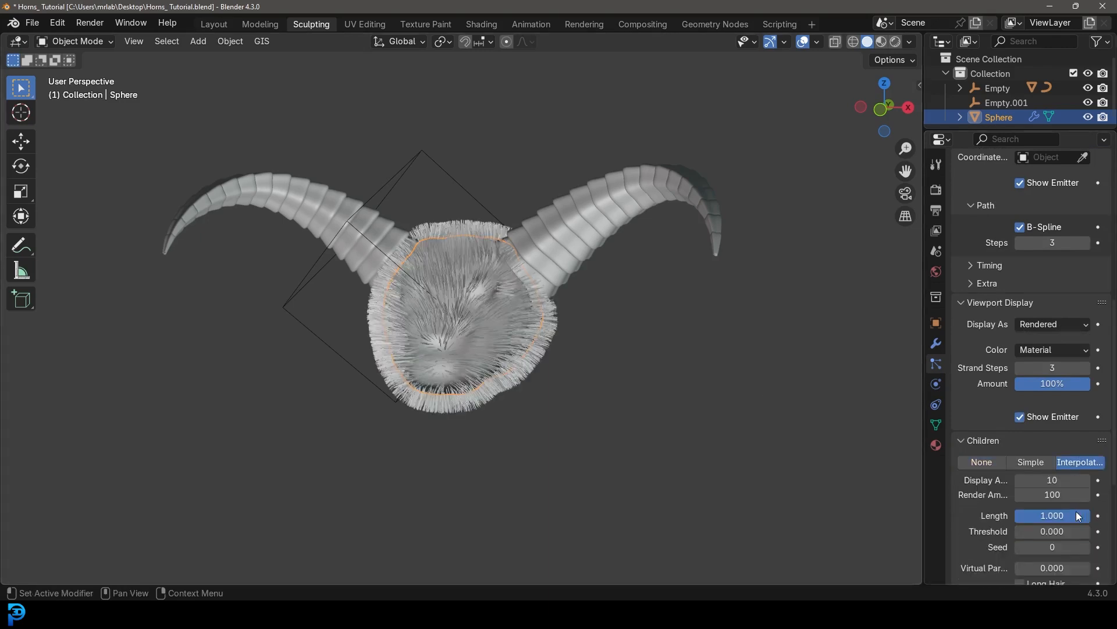
Set the child hair roughness to Uniform 0.018, Size 1.038, Endpoint 0.086 and Shape 3.300.
scroll(990, 489, "down", 6)
left_click(975, 493)
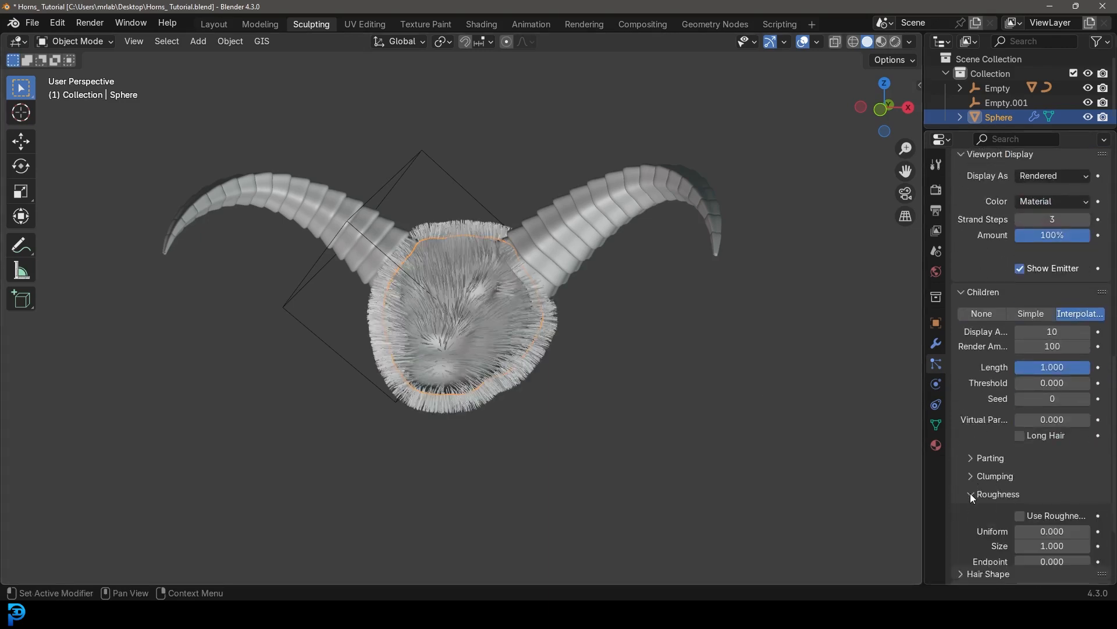
scroll(993, 508, "down", 2)
left_click_drag(1054, 472, 1072, 517)
middle_click_drag(483, 285, 559, 329)
Enter Particle Edit and comb the hair over the face and sides of the head with a 157 px Comb brush.
left_click(74, 41)
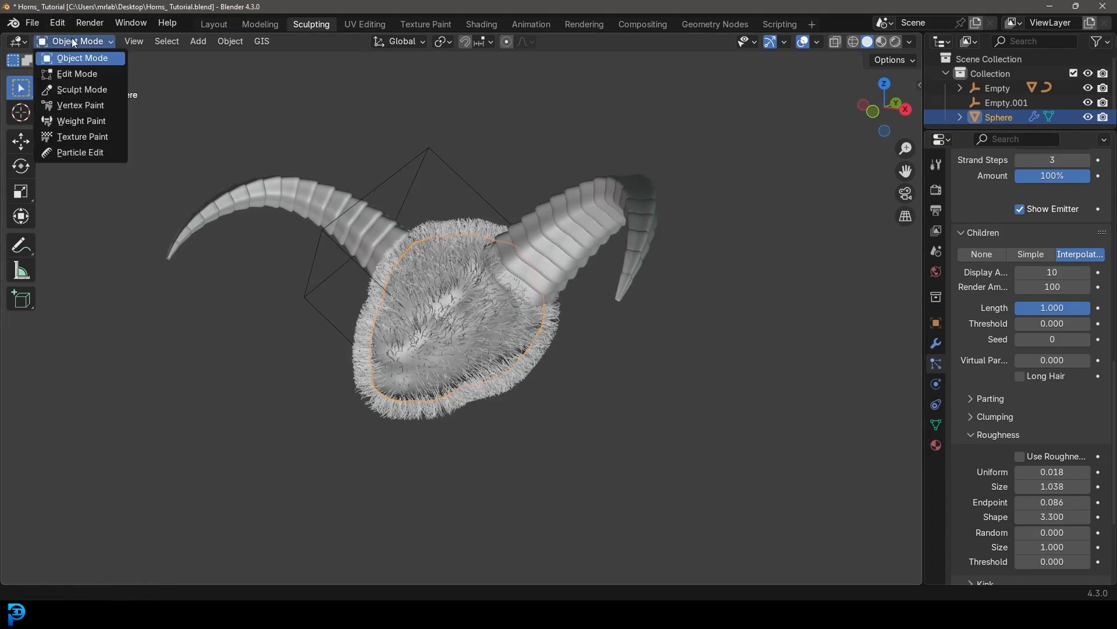
left_click(94, 152)
middle_click_drag(407, 245, 466, 255)
key("f")
left_click(532, 317)
mouse_move(344, 320)
left_mouse_down()
mouse_move(530, 241)
mouse_move(425, 357)
left_mouse_up()
middle_click_drag(425, 358, 552, 392)
middle_click_drag(547, 131, 512, 215)
mouse_move(452, 398)
left_mouse_down()
mouse_move(384, 323)
mouse_move(371, 259)
left_mouse_up()
left_click_drag(425, 285, 423, 216)
left_click_drag(498, 297, 530, 230)
Comb the remaining hair along the snout and forehead from several angles, then return to Object Mode.
middle_click_drag(534, 224, 361, 259)
mouse_move(356, 256)
left_mouse_down()
mouse_move(334, 331)
mouse_move(373, 279)
mouse_move(411, 396)
mouse_move(464, 369)
left_mouse_up()
middle_click_drag(465, 369, 605, 381)
left_click_drag(556, 353, 499, 336)
mouse_move(499, 335)
middle_mouse_down()
mouse_move(481, 380)
mouse_move(482, 419)
middle_mouse_up()
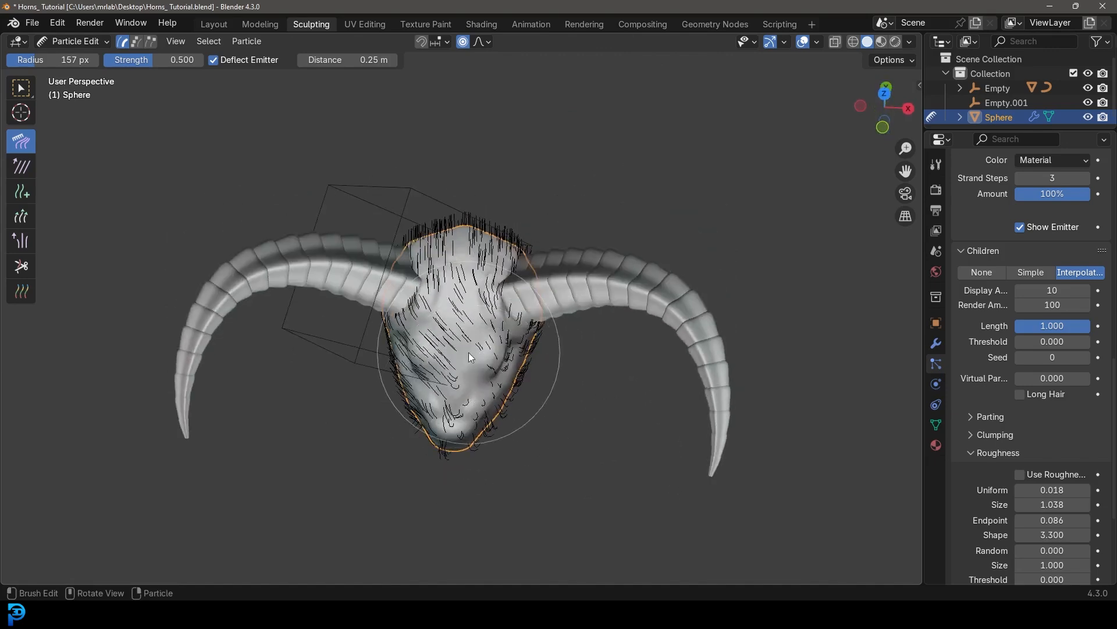
left_click_drag(435, 307, 453, 329)
middle_click_drag(453, 329, 475, 348)
mouse_move(474, 352)
left_mouse_down()
mouse_move(448, 262)
mouse_move(496, 375)
mouse_move(438, 389)
mouse_move(424, 380)
mouse_move(443, 267)
mouse_move(515, 310)
mouse_move(515, 322)
mouse_move(487, 397)
mouse_move(428, 400)
left_mouse_up()
mouse_move(429, 399)
middle_mouse_down()
mouse_move(549, 287)
mouse_move(506, 269)
middle_mouse_up()
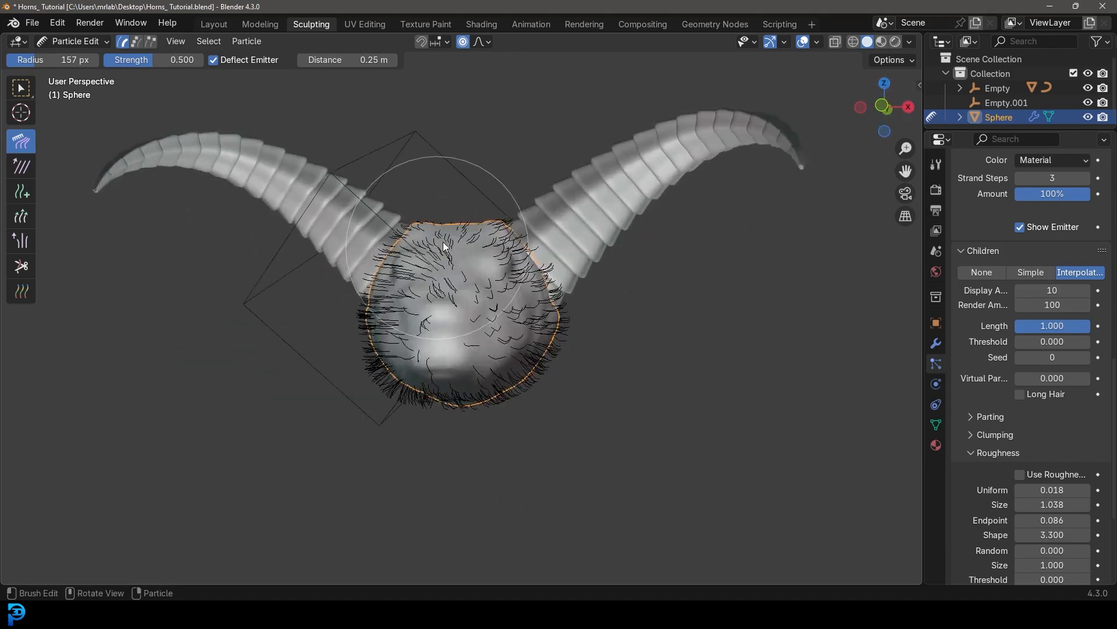
middle_click_drag(498, 335, 312, 337)
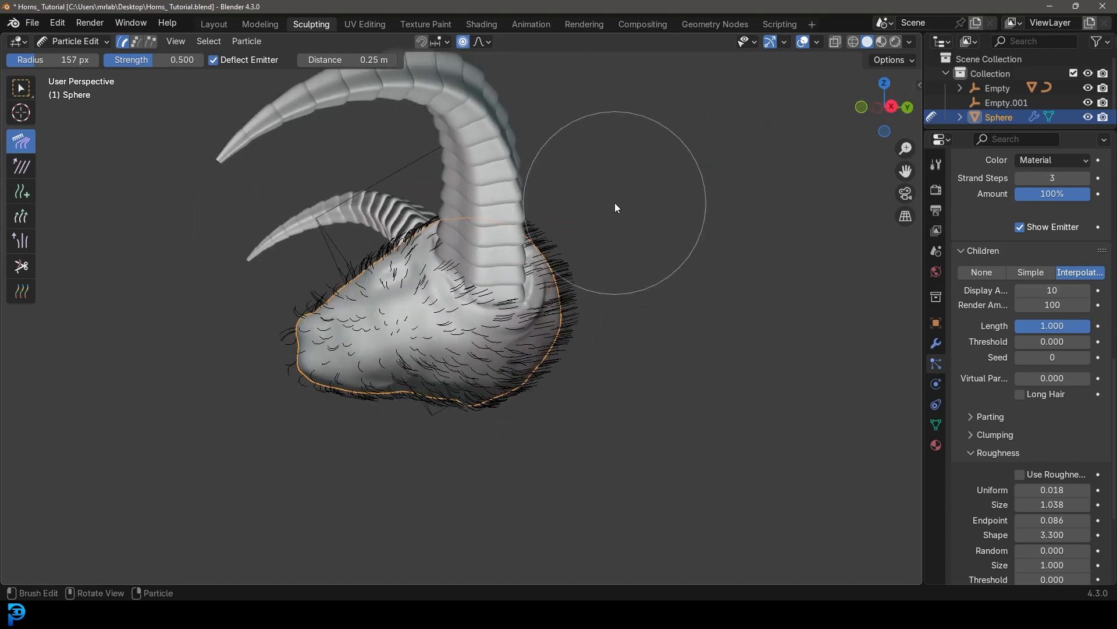
mouse_move(571, 221)
middle_mouse_down()
mouse_move(697, 274)
mouse_move(623, 233)
middle_mouse_up()
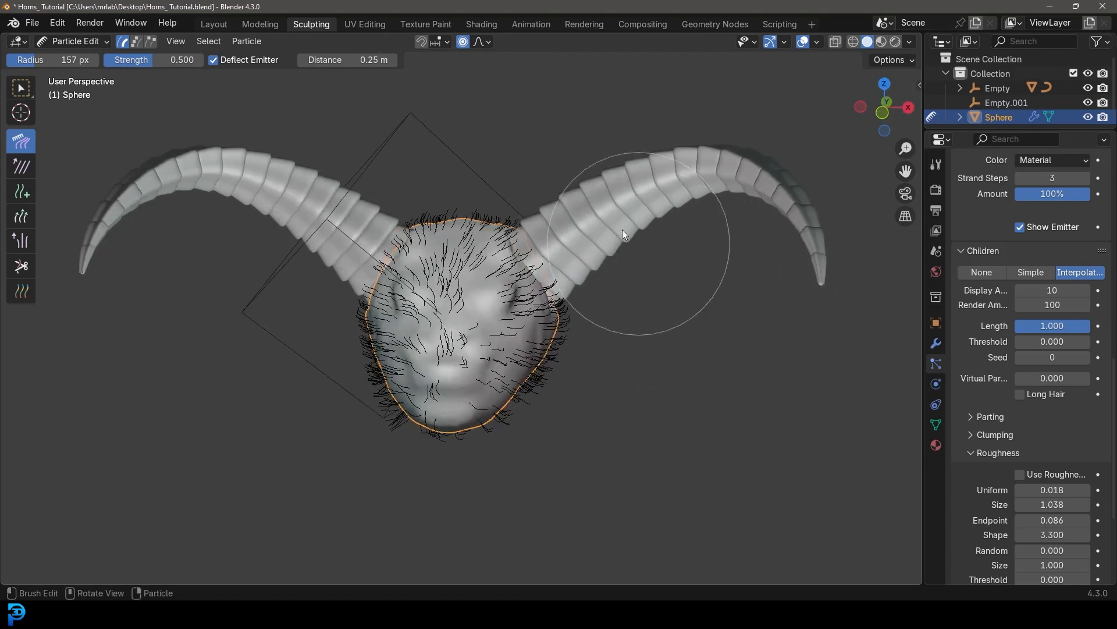
left_click(84, 36)
left_click(106, 57)
Set the render engine to Cycles with a maximum of 45 render samples.
scroll(559, 219, "down", 4)
mouse_move(560, 219)
middle_mouse_down()
mouse_move(631, 233)
mouse_move(556, 232)
middle_mouse_up()
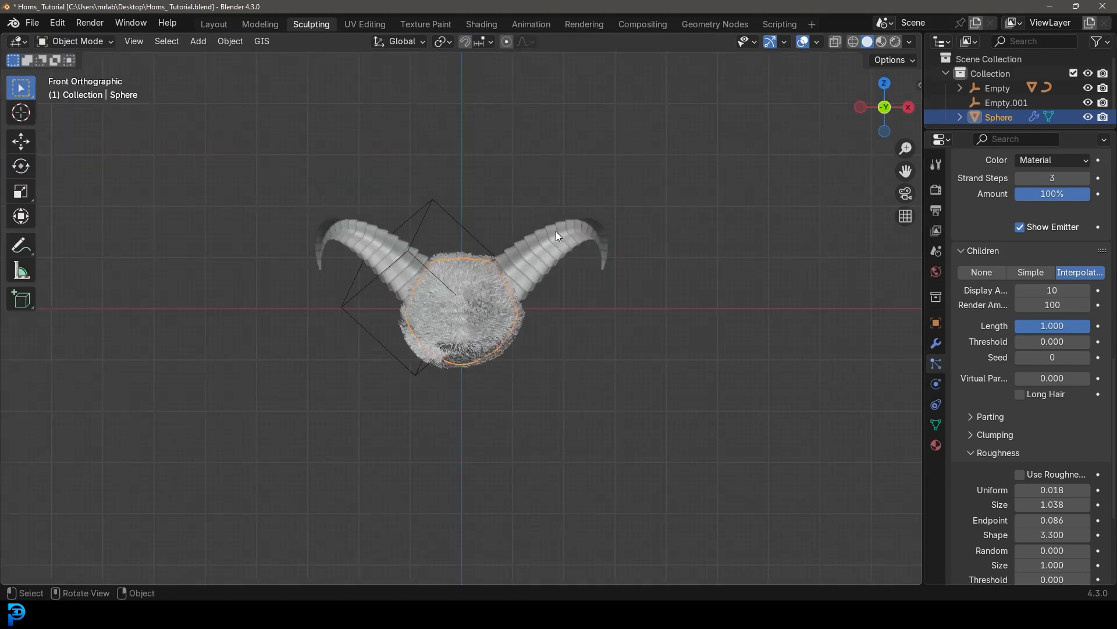
scroll(553, 234, "up", 2)
left_click(936, 190)
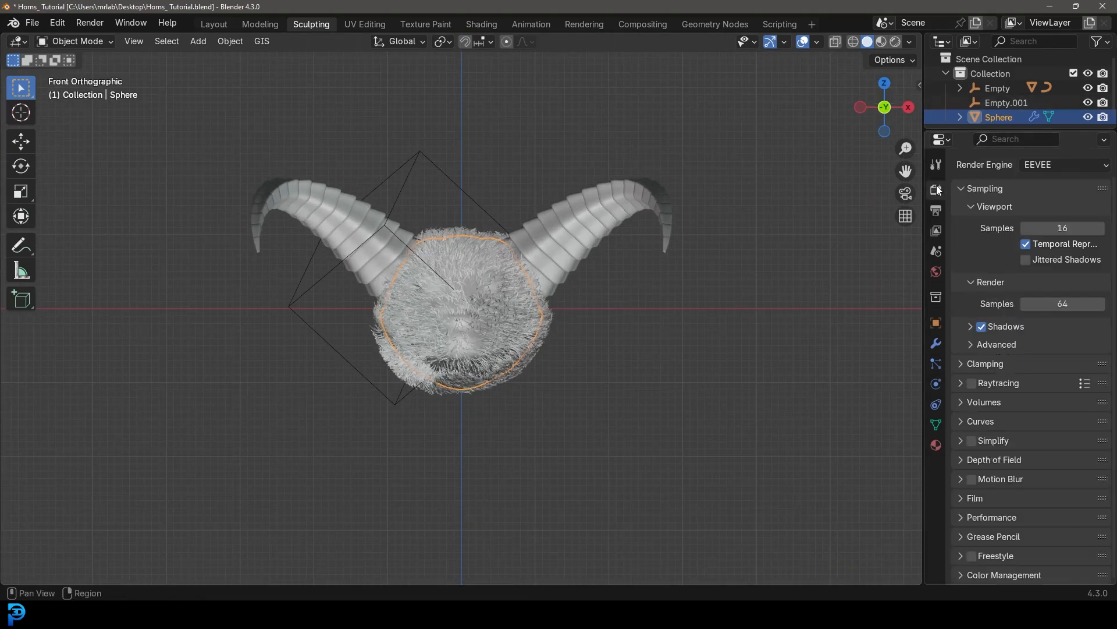
left_click(1046, 167)
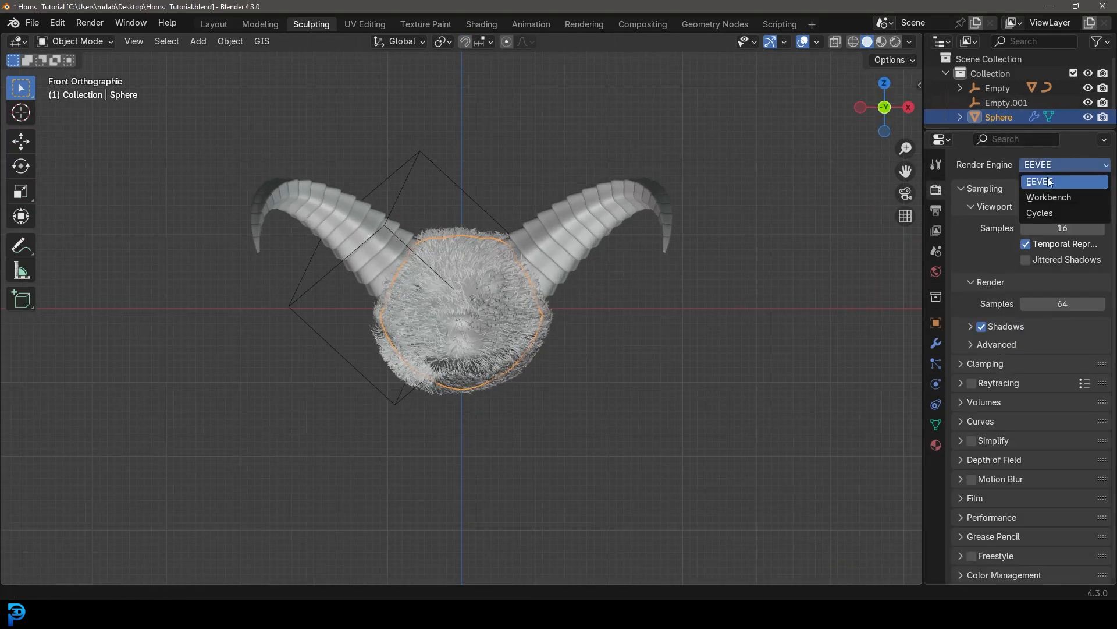
left_click(1053, 216)
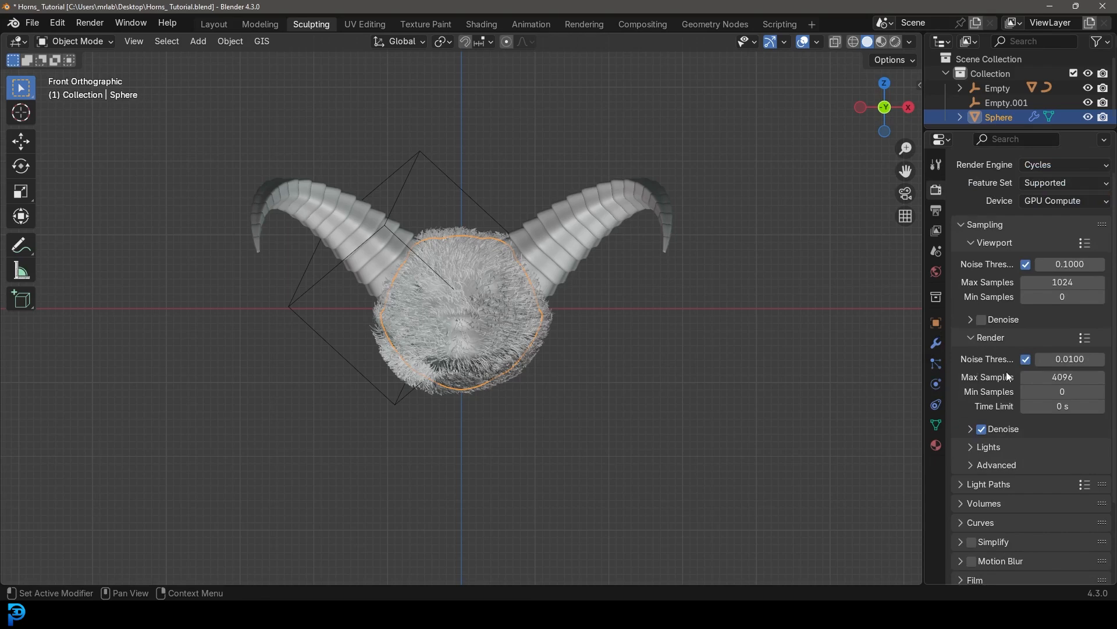
double_click(1047, 378)
type("45")
key("Return")
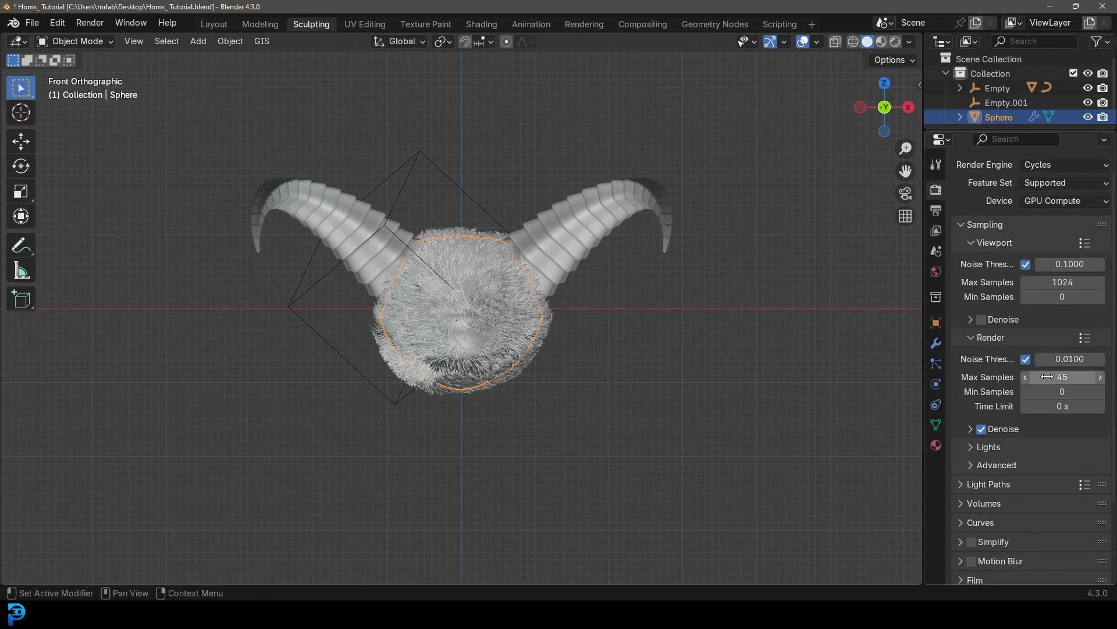
Add a camera and move it about 7 m out in front of the head, slightly raised.
scroll(527, 239, "down", 2)
key("shift+a")
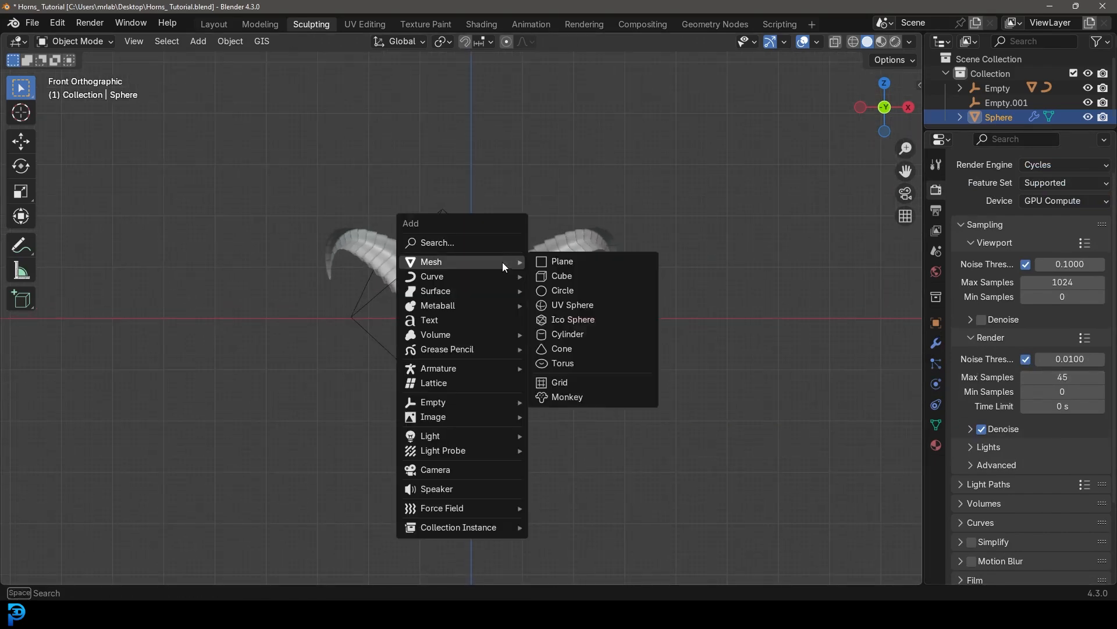
left_click(446, 469)
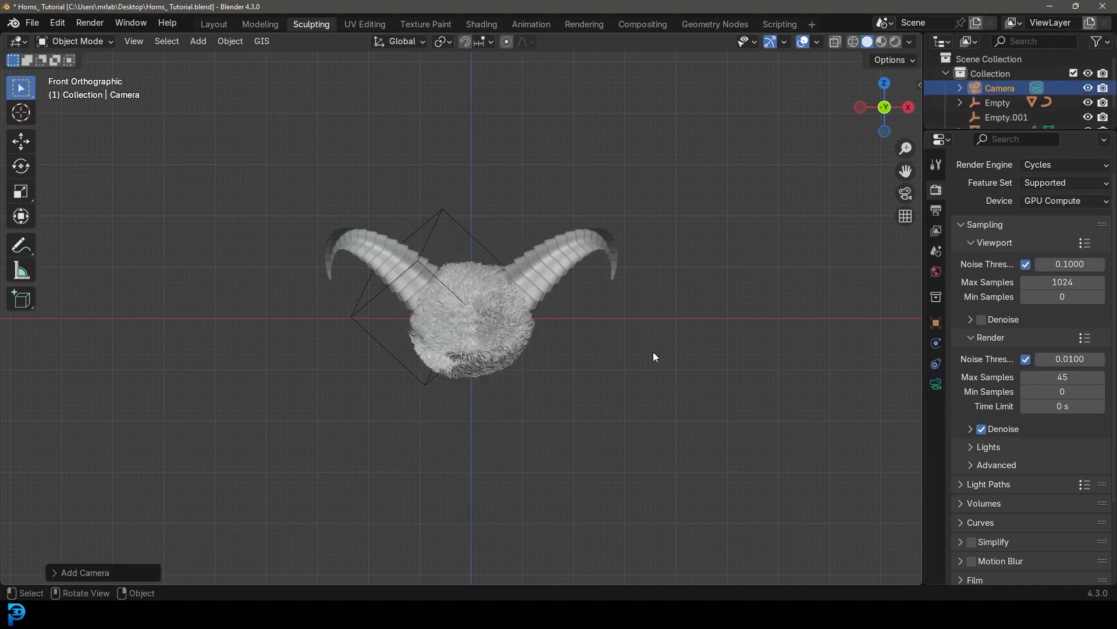
key("KP_3")
key("g")
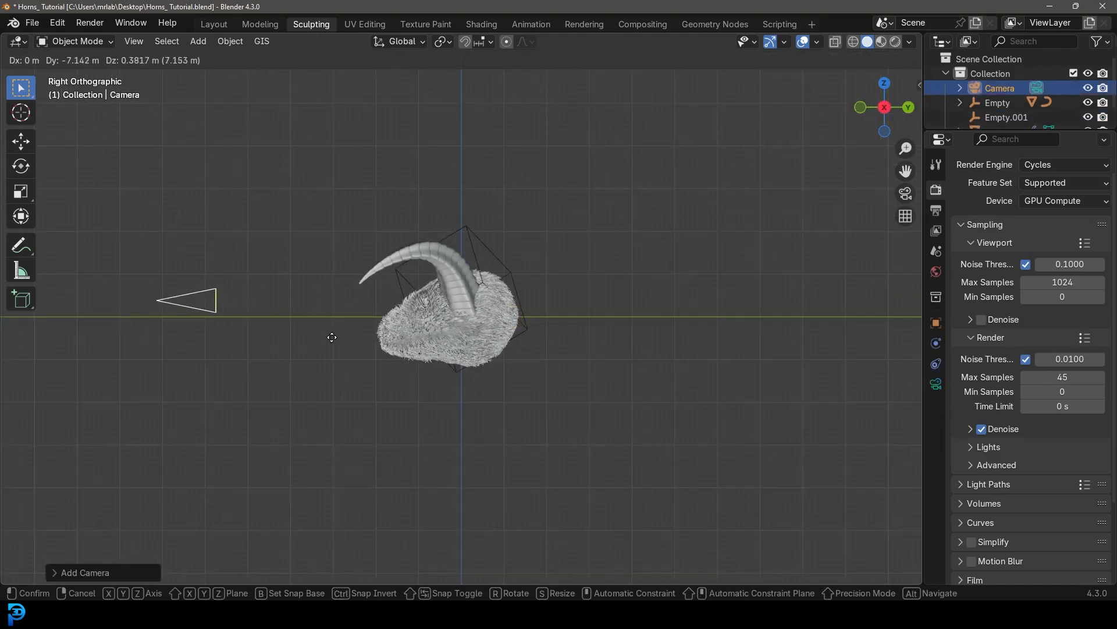
left_click(331, 340)
Pull the camera back along its local Z axis until both horns fit inside the frame.
key("KP_0")
key("g")
key("z")
key("z")
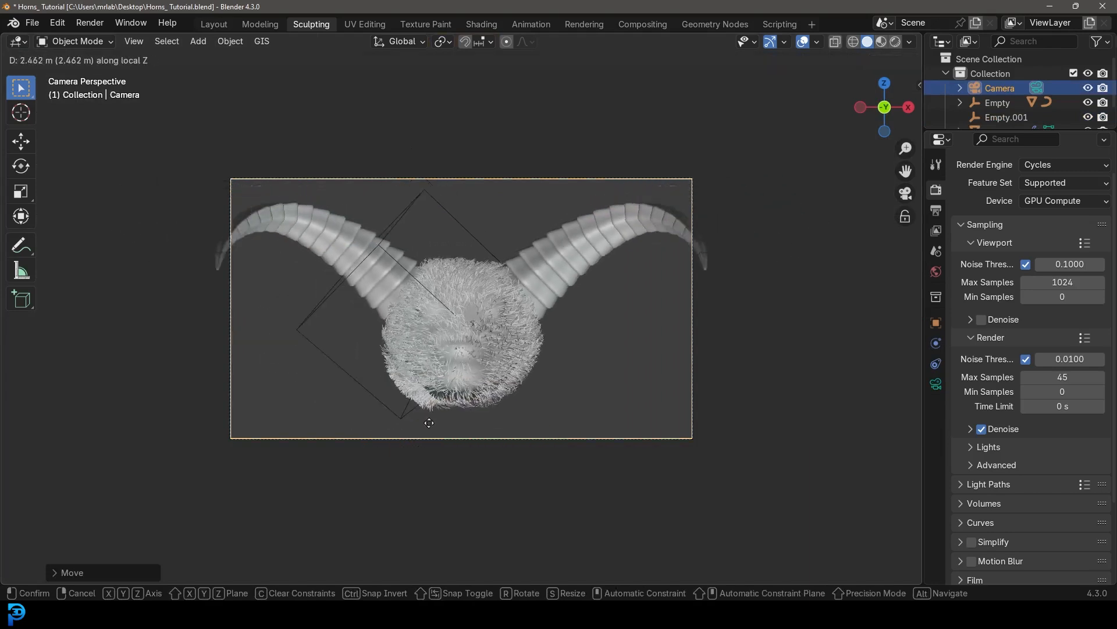
left_click(434, 449)
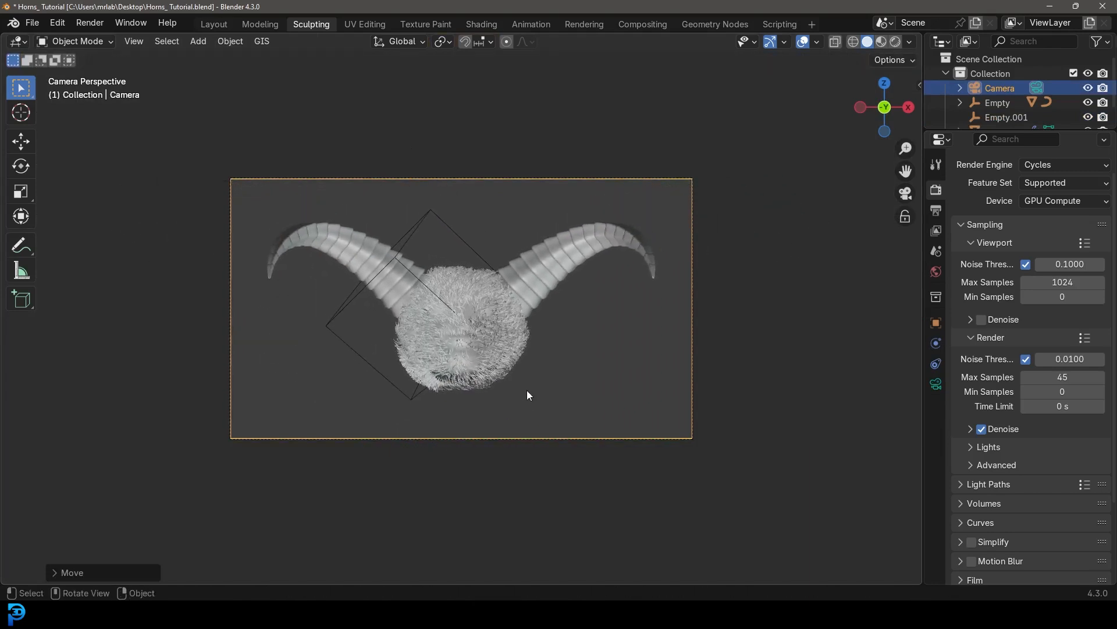
Add an area light and raise it along Z above the head.
key("shift+a")
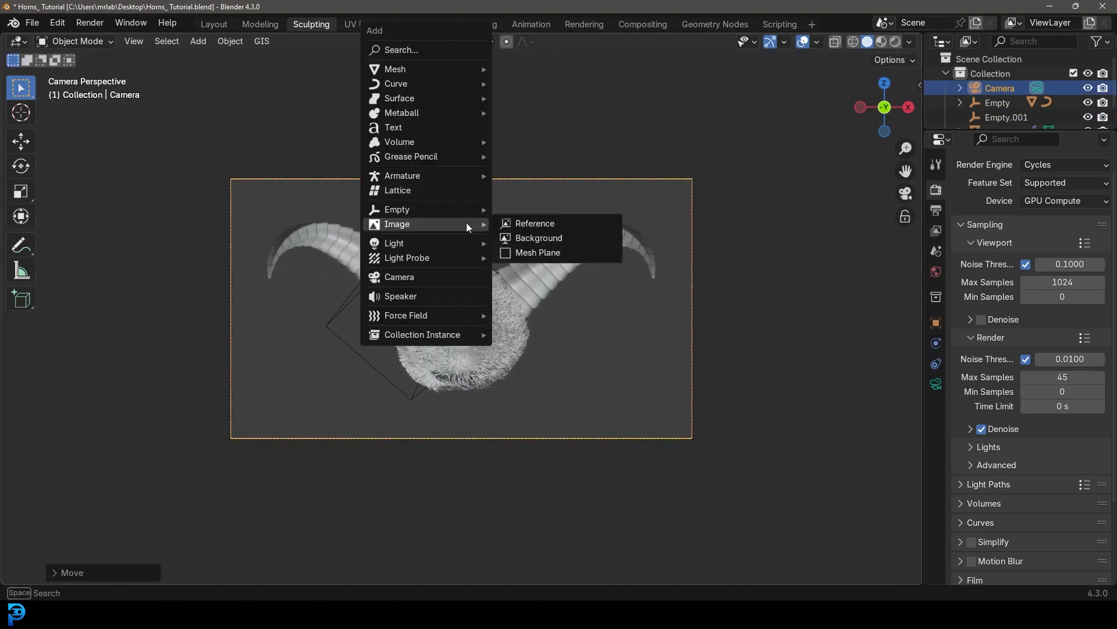
mouse_move(424, 242)
left_click(524, 290)
key("g")
key("z")
left_click(533, 155)
Set the area light's power to 500 W and its size to 3.67 m.
left_click(936, 383)
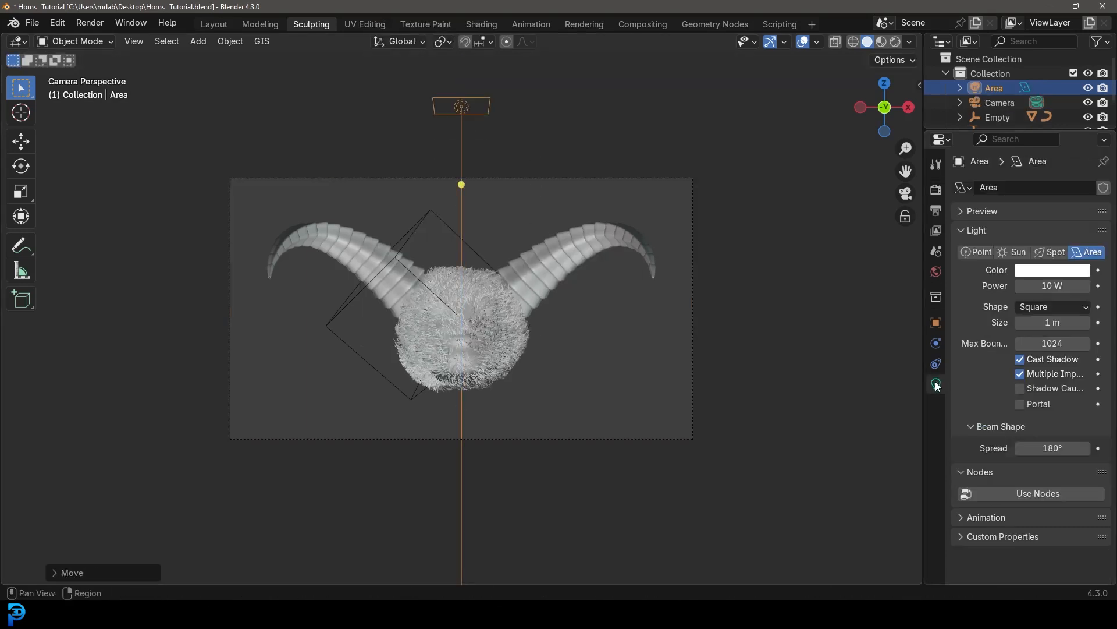
double_click(1049, 285)
key("Return")
left_click_drag(1044, 323, 1103, 324)
Duplicate the area light, rotate it to face the head and place the copy behind the head.
key("KP_3")
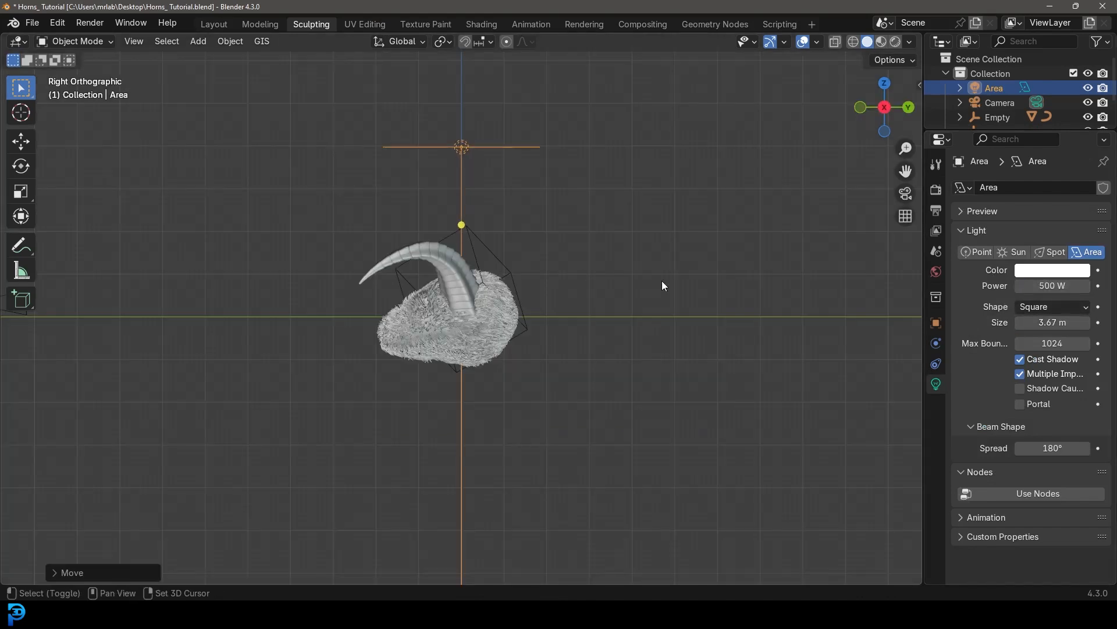
key("shift+d")
key("r")
left_click(448, 445)
key("g")
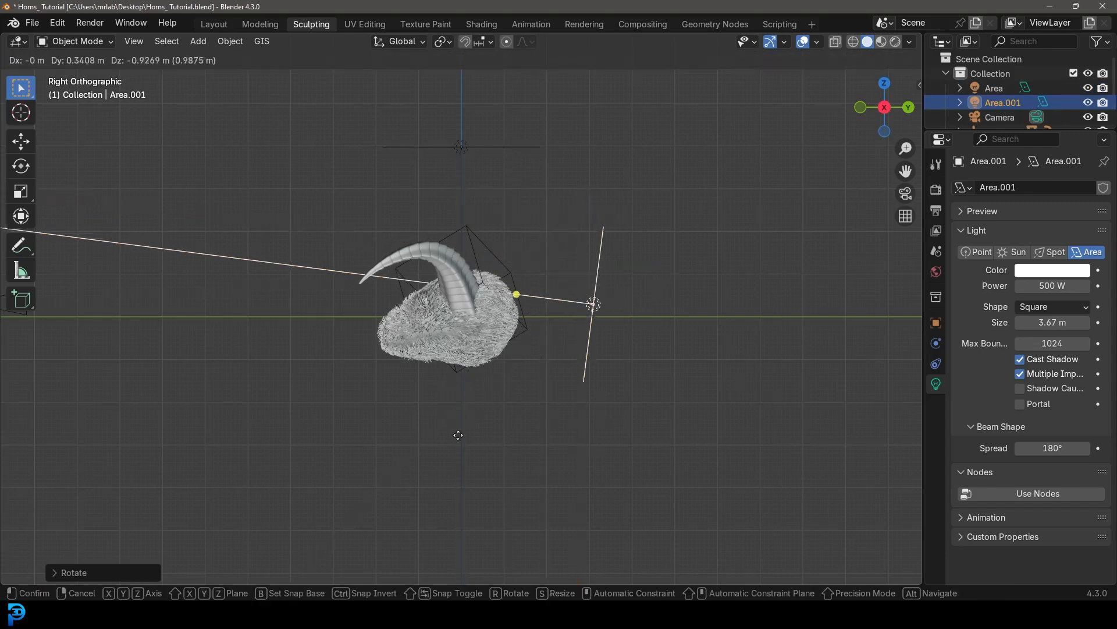
left_click(458, 446)
Duplicate the rear area light, rotate it toward the head in side and top views, and place the copy diagonally in front of one horn.
key("shift+d")
left_click(249, 302)
key("r")
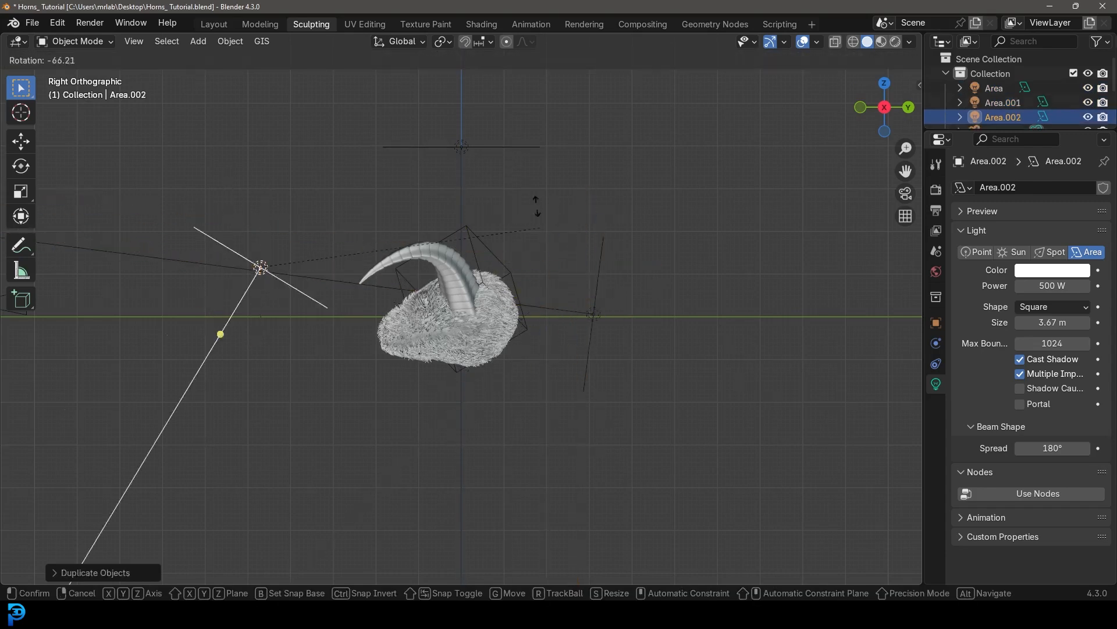
left_click(231, 446)
key("KP_7")
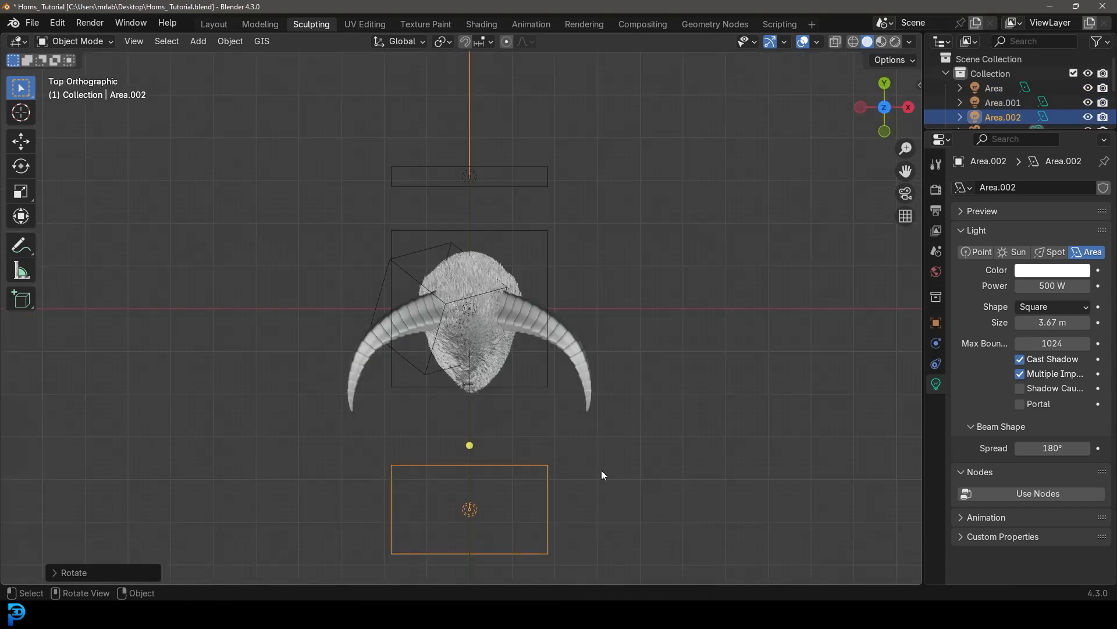
key("r")
left_click(646, 543)
key("g")
left_click(518, 490)
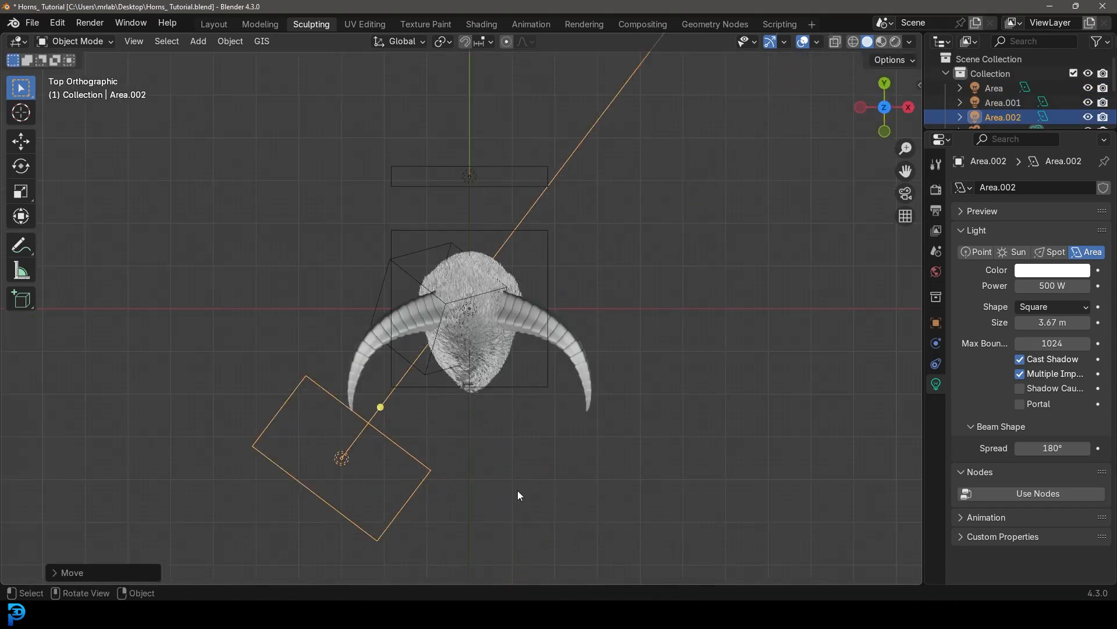
View the lit head through the camera with rendered viewport shading.
key("KP_0")
key("z")
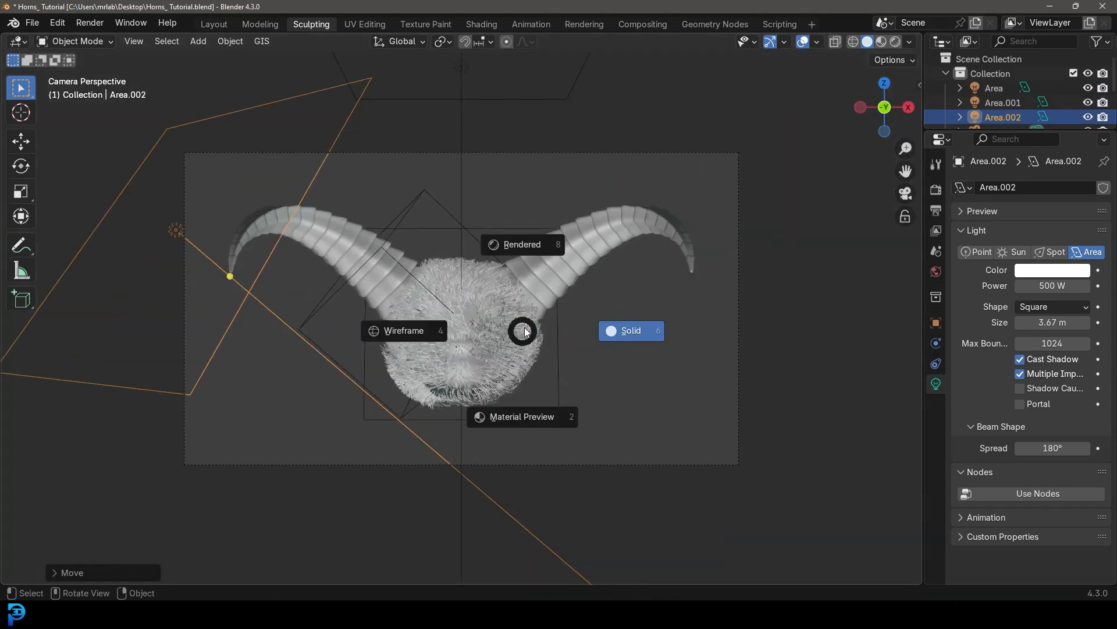
key("8")
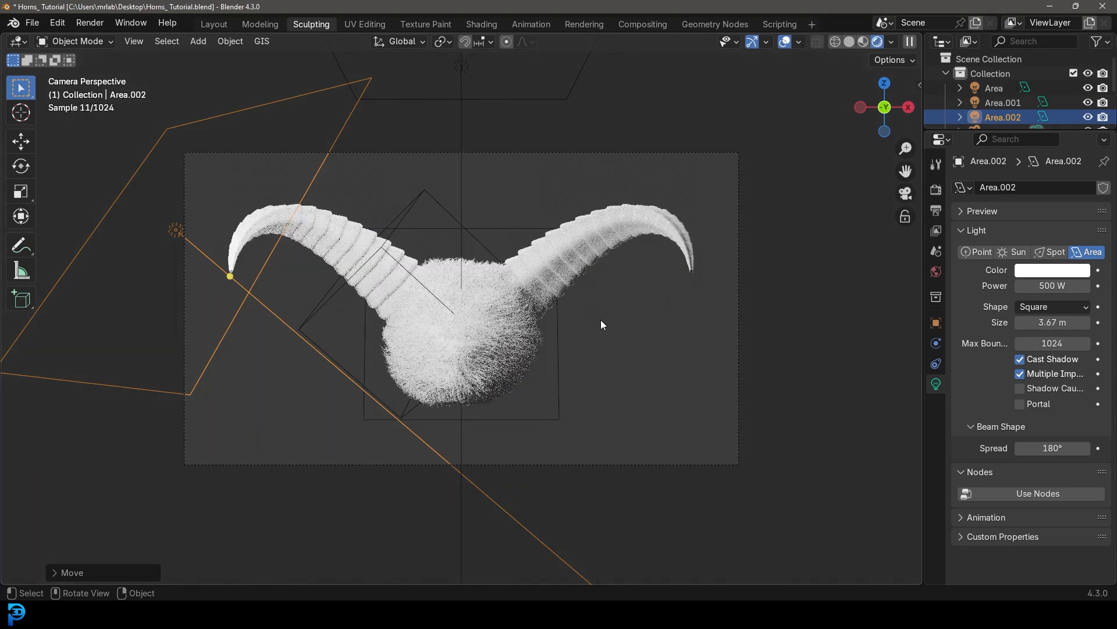
Create a new material on the horns object and name it Horns.
left_click(593, 225)
left_click(936, 446)
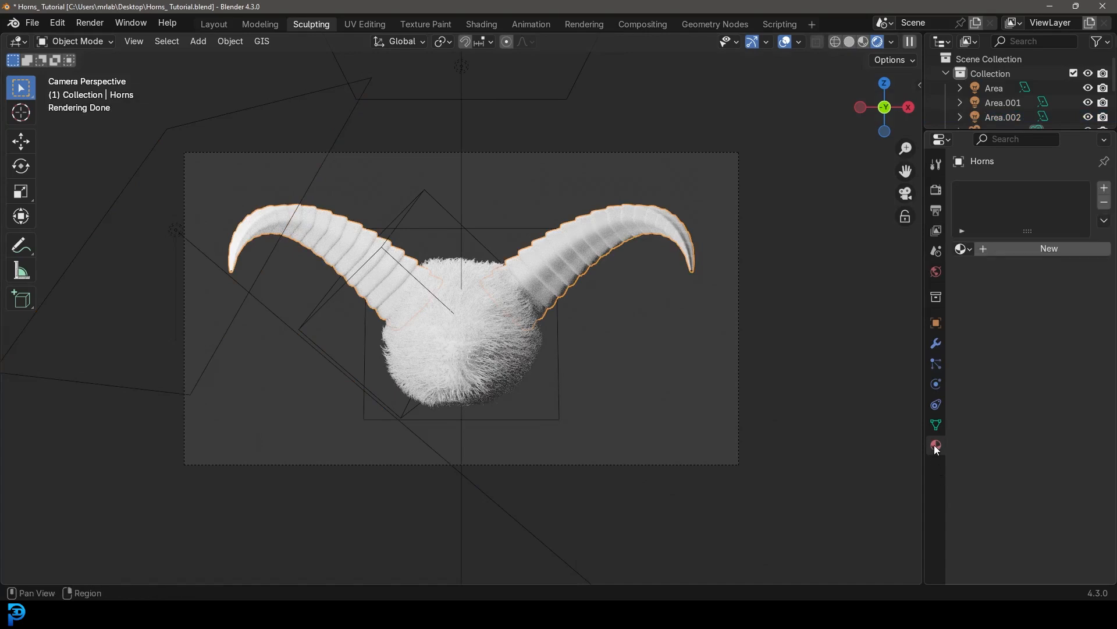
left_click(1031, 249)
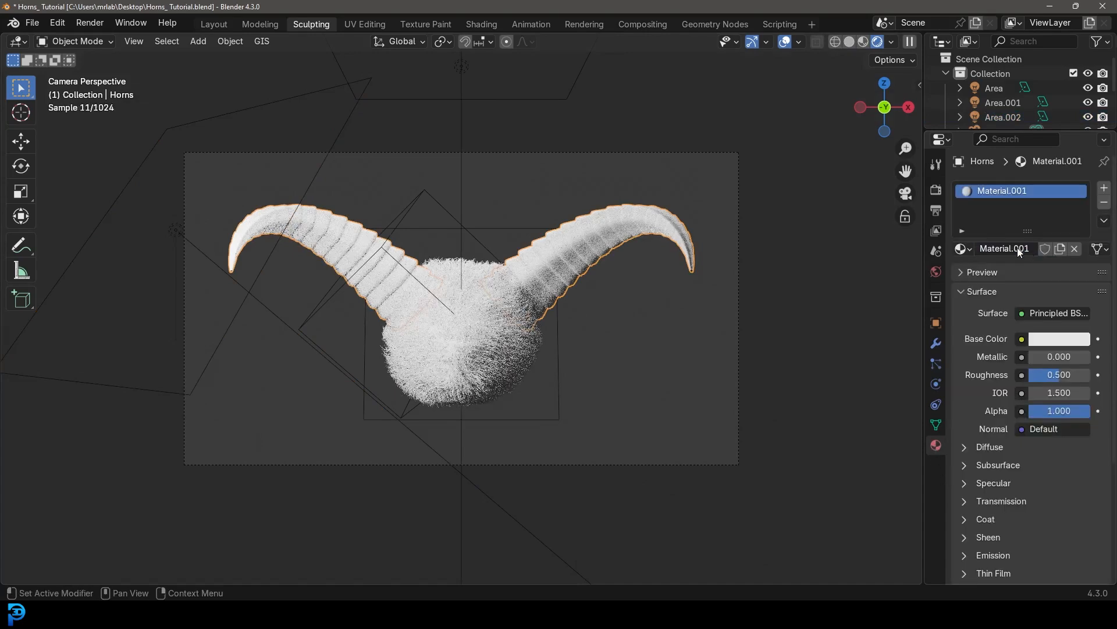
left_click(1018, 249)
type("Horns")
key("Return")
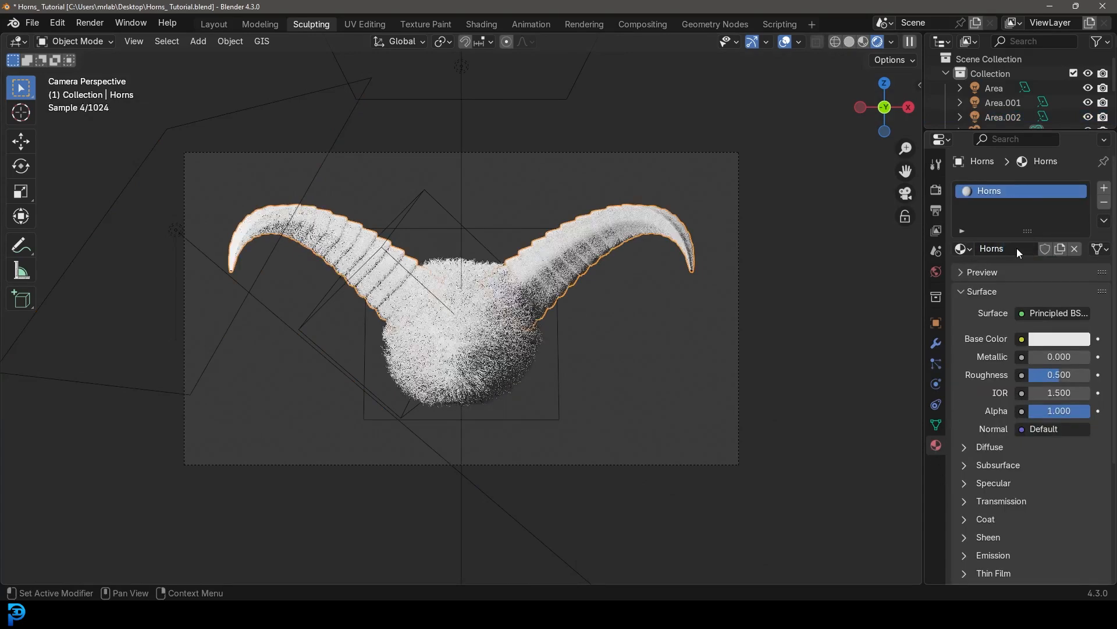
Set the Horns material's base color to a muted medium brown.
left_click(1050, 337)
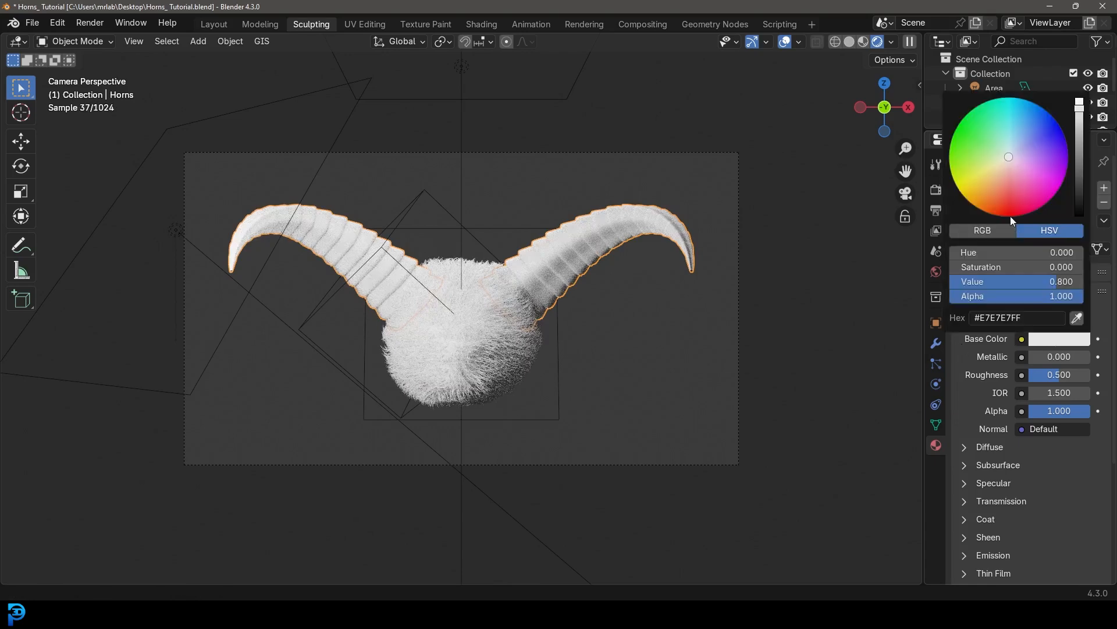
left_click(995, 192)
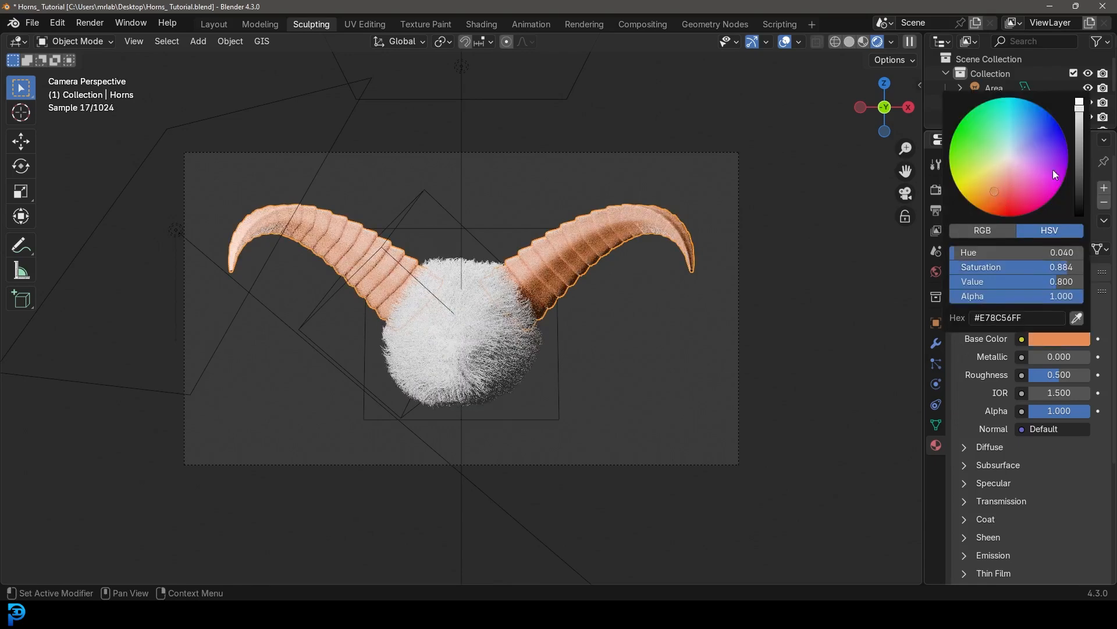
left_click_drag(1082, 155, 1080, 167)
left_click(997, 181)
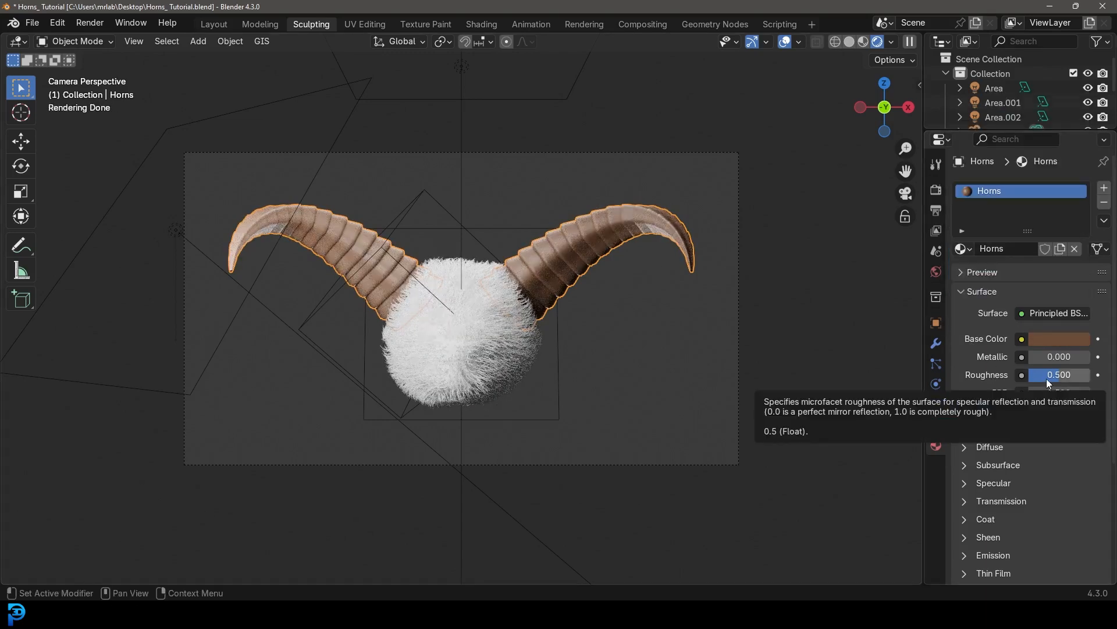
Create a new material on the furry head and name it head.
left_click(460, 340)
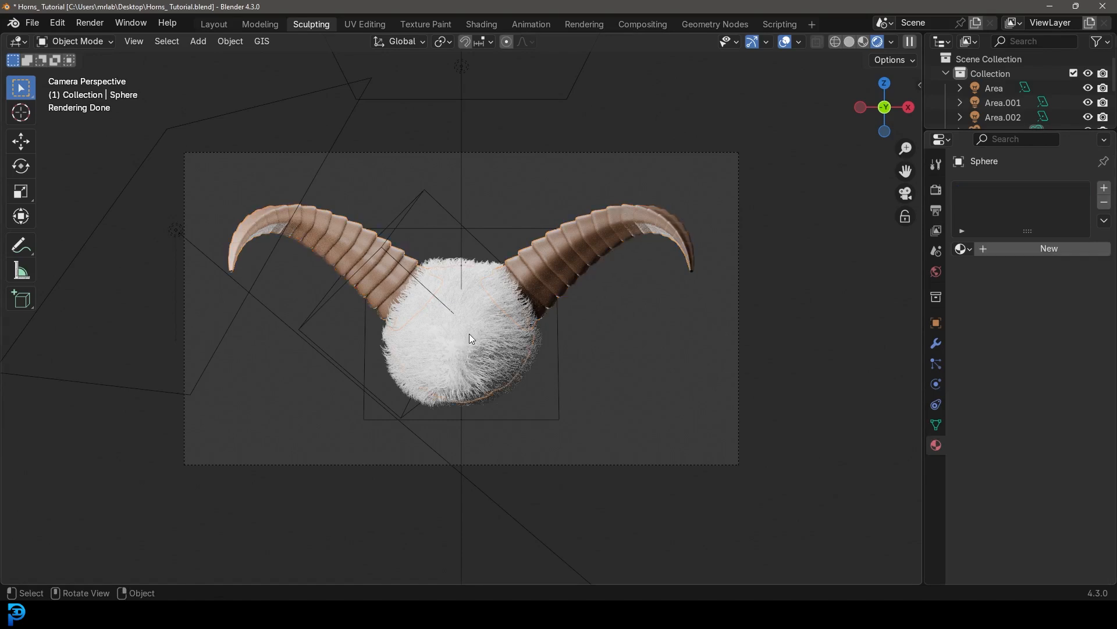
left_click(1060, 247)
type("head")
key("Return")
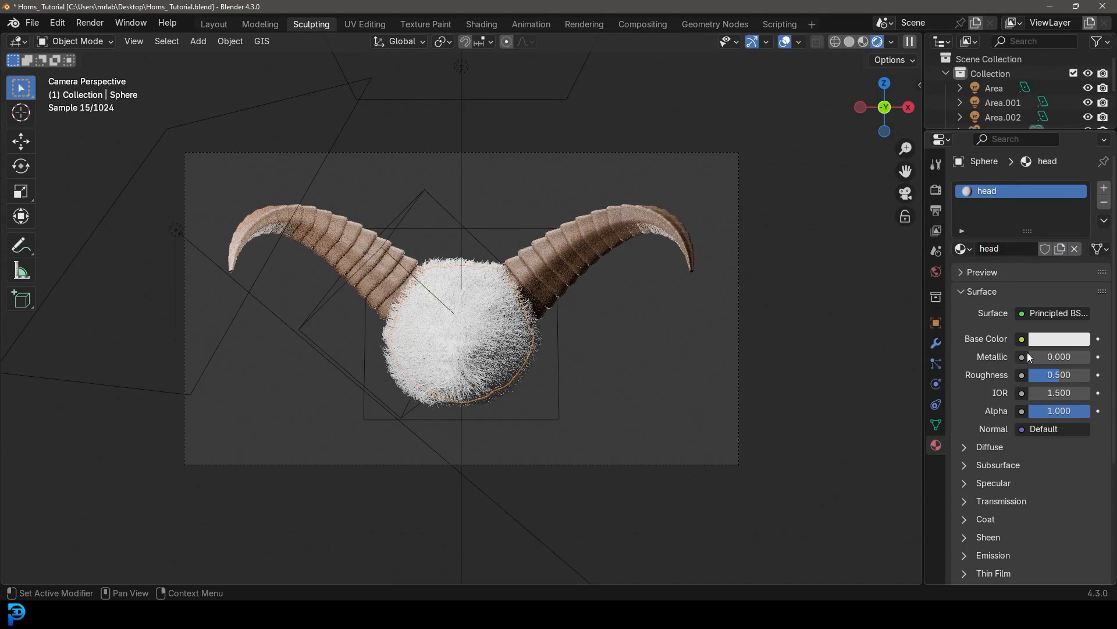
Set the head material's base color to a light peach-orange with a value of about 0.945.
left_click(1057, 335)
left_click(990, 180)
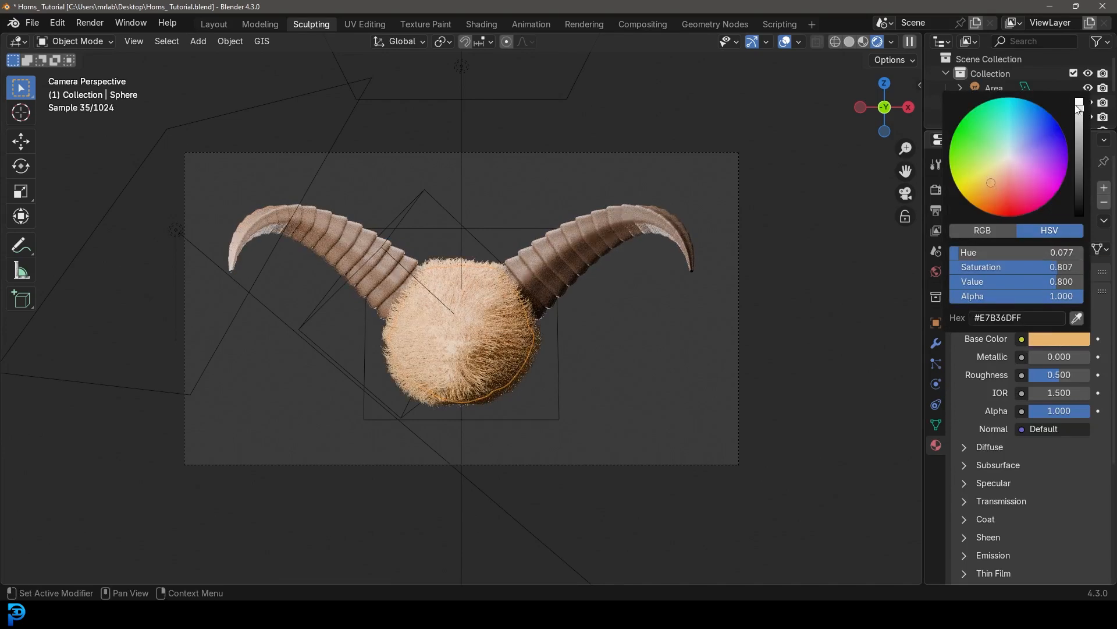
left_click_drag(1079, 114, 1079, 105)
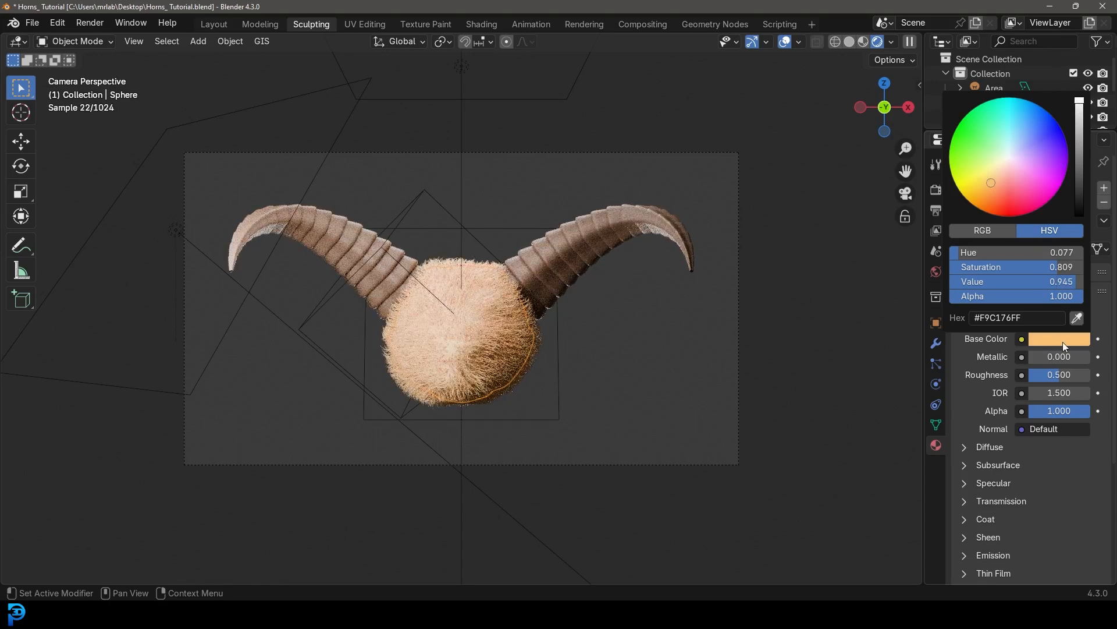
left_click(993, 174)
left_click(995, 180)
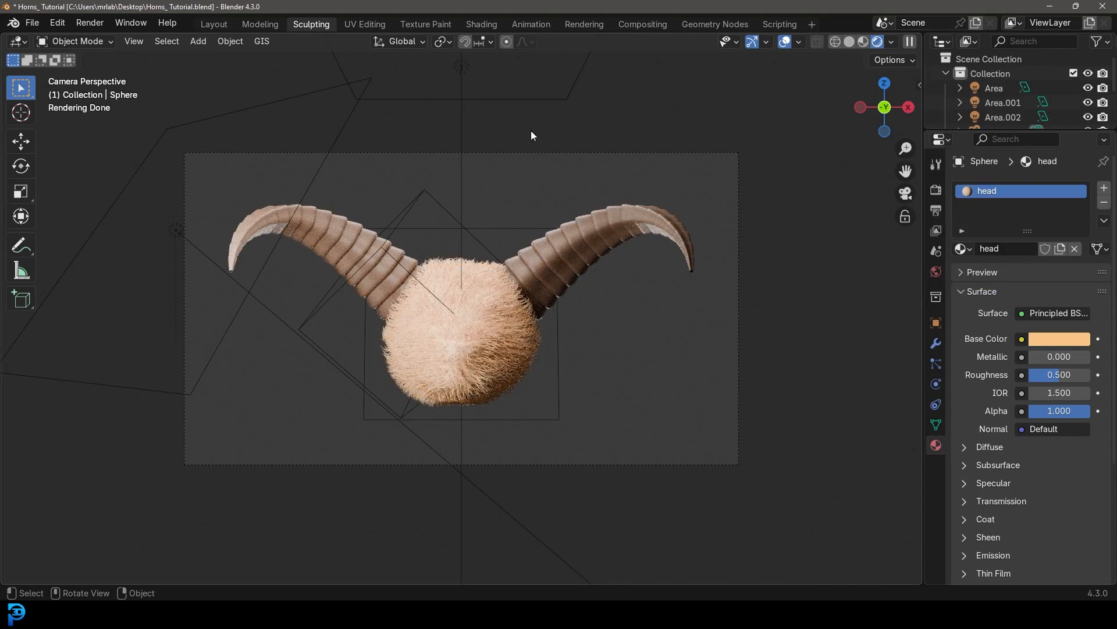
Switch to the Shading workspace with the horns selected and save the file.
left_click(487, 21)
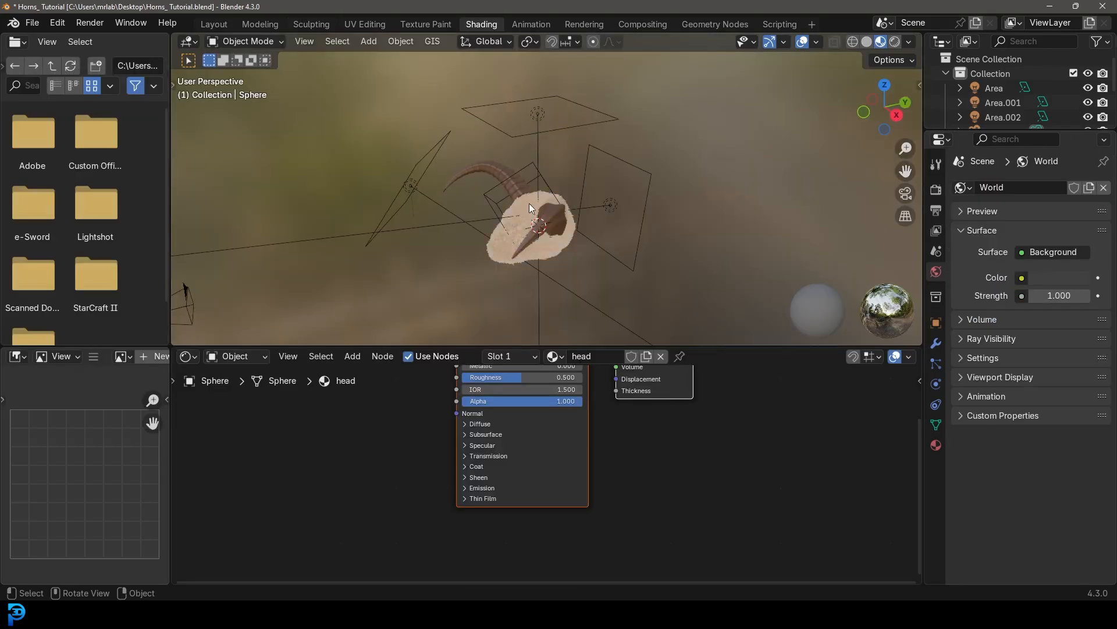
scroll(527, 203, "up", 3)
left_click(466, 149)
key("ctrl+s")
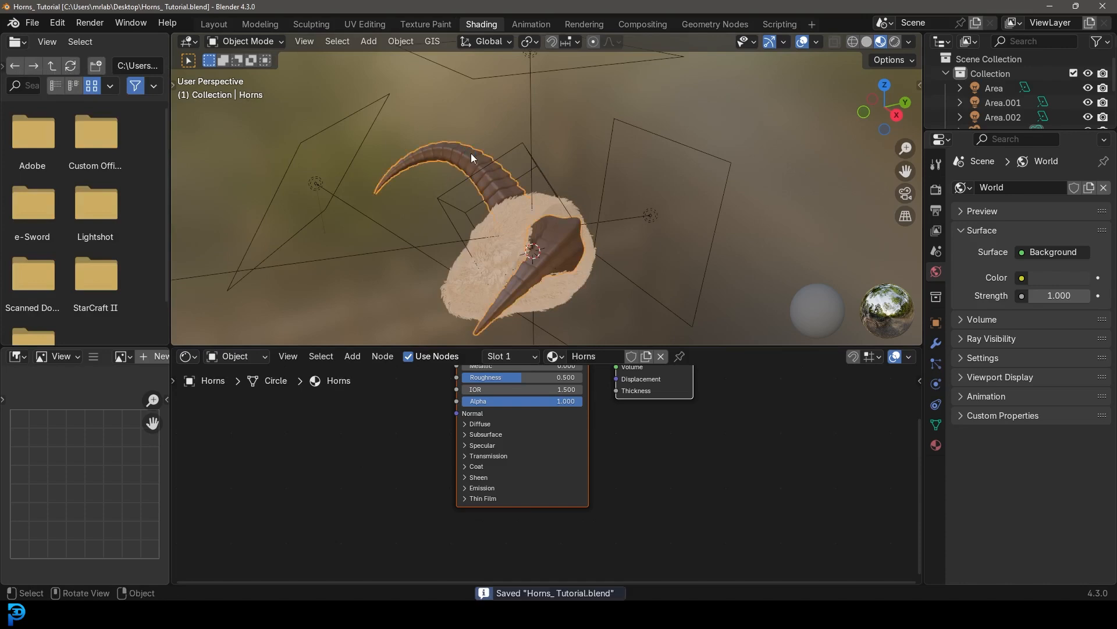
Add a Noise Texture node to the Horns material and connect its Fac output to the Principled BSDF's Normal input.
middle_click_drag(505, 531, 551, 583)
left_click_drag(469, 345, 464, 239)
scroll(422, 336, "up", 4)
middle_click_drag(420, 337, 456, 350)
key("shift+a")
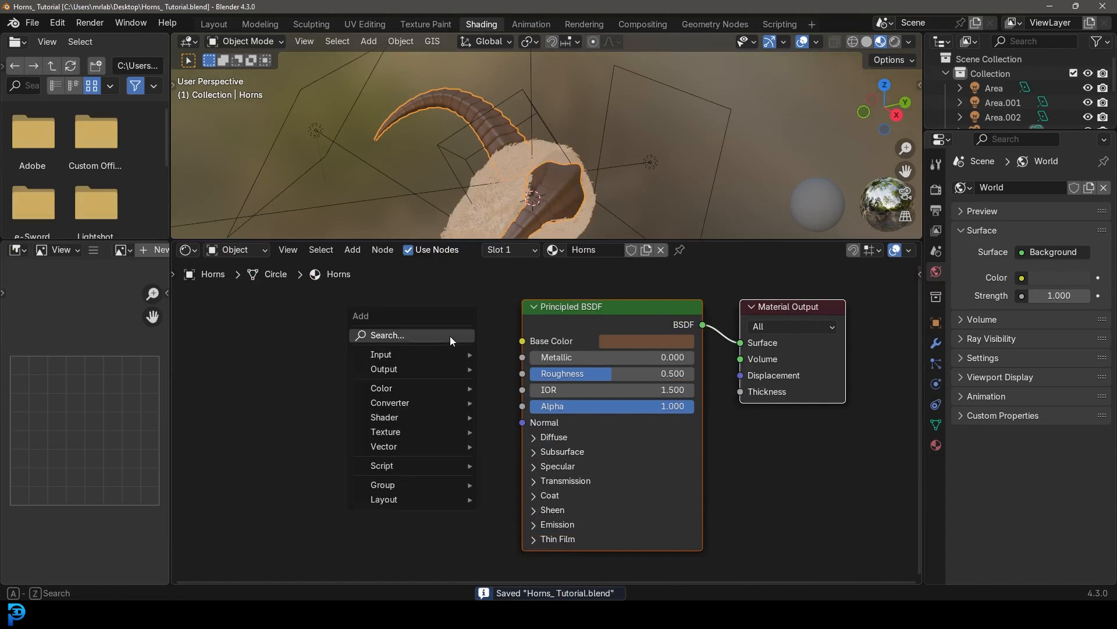
left_click(451, 337)
type("noi")
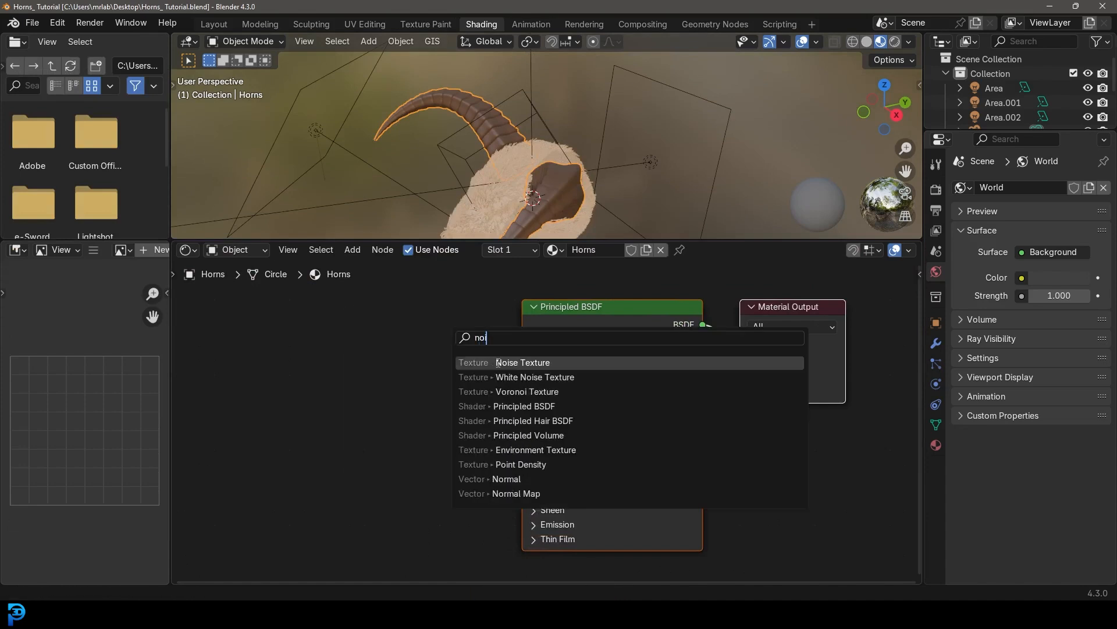
left_click(498, 362)
left_click(290, 364)
left_click_drag(313, 362, 532, 425)
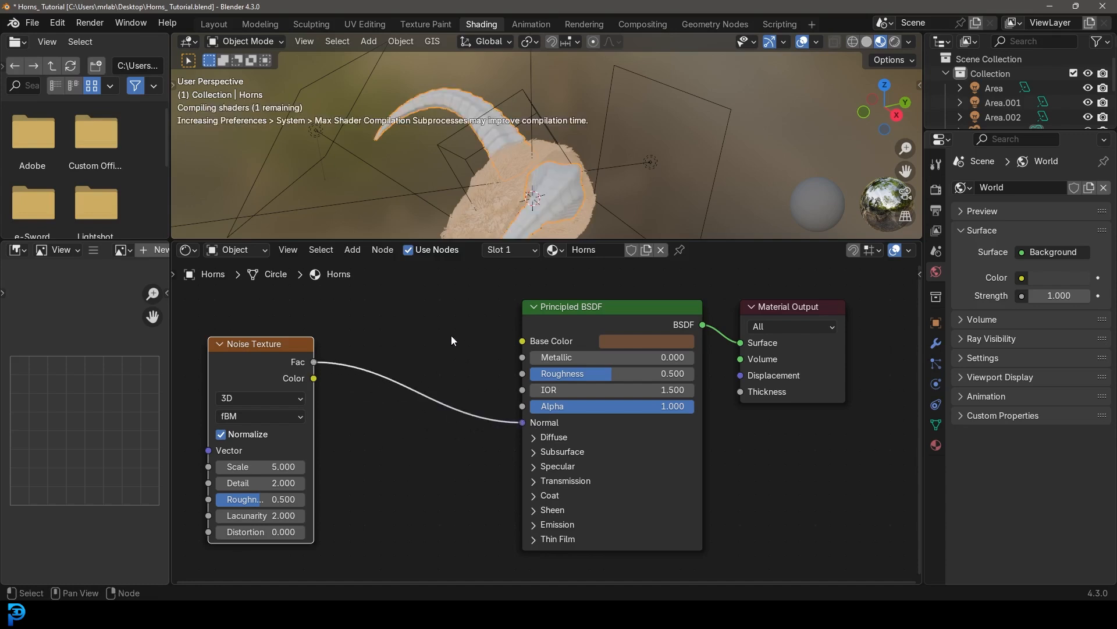
Insert a Bump node between the Noise Texture and the Principled BSDF, with the noise Fac feeding the Height input.
key("shift+a")
left_click(448, 334)
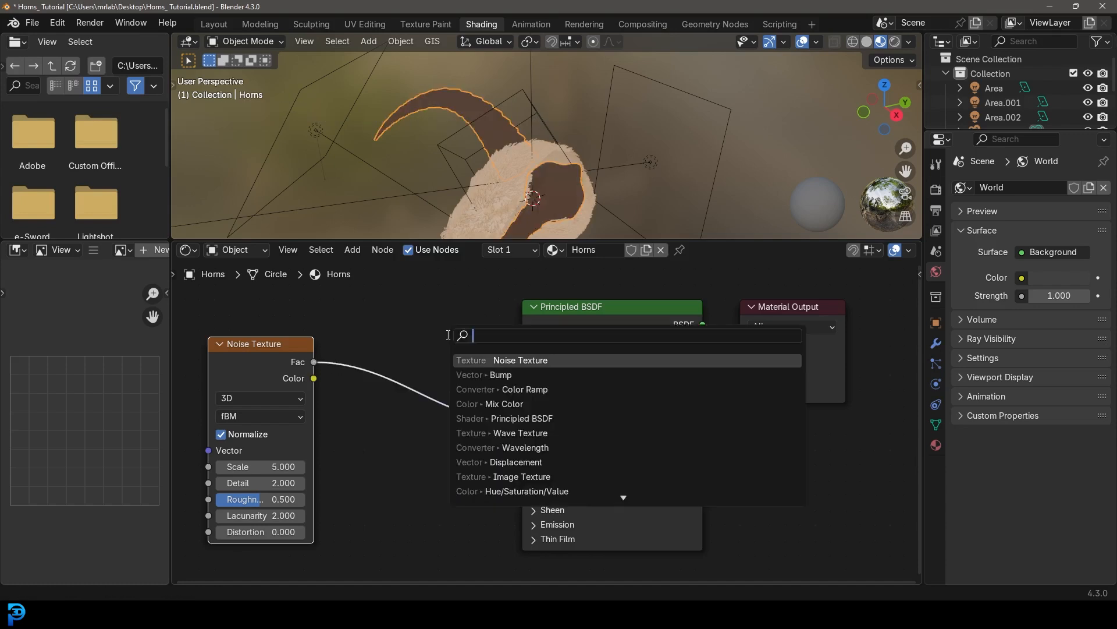
type("bum")
key("Return")
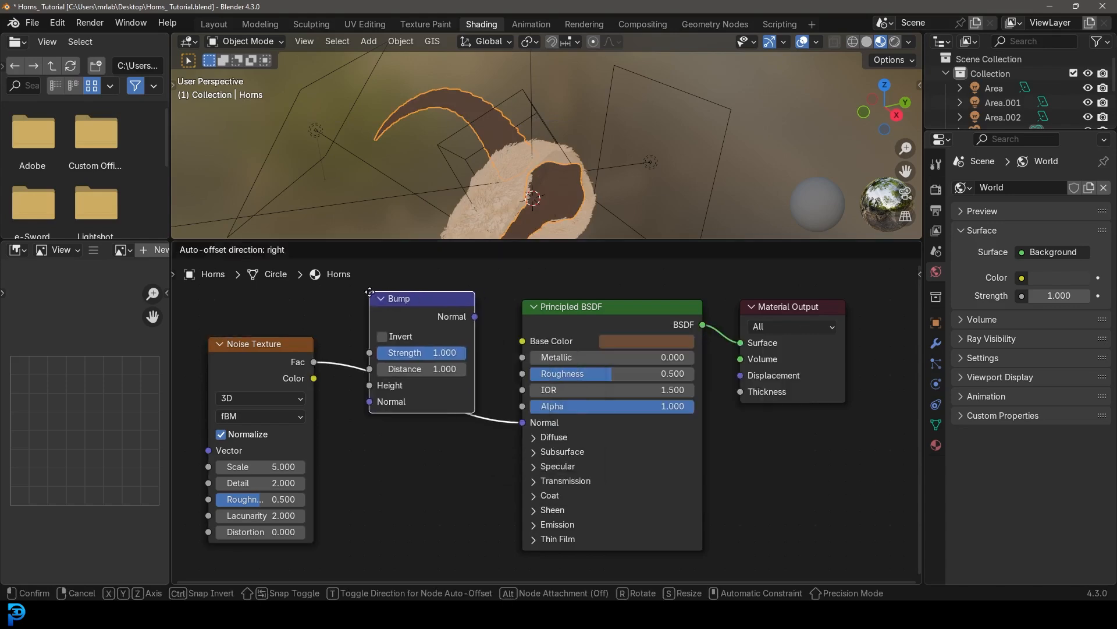
left_click(376, 448)
mouse_move(367, 438)
left_mouse_down()
mouse_move(340, 425)
mouse_move(367, 421)
left_mouse_up()
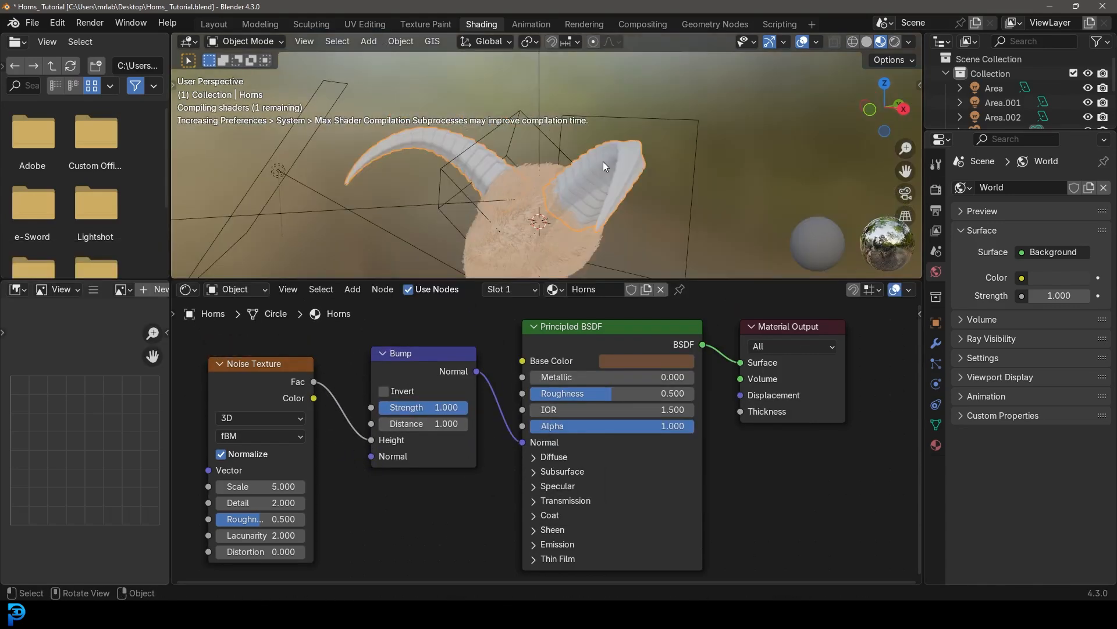
Show the camera view with rendered shading and set the Bump node's strength to 0.129.
key("KP_0")
key("z")
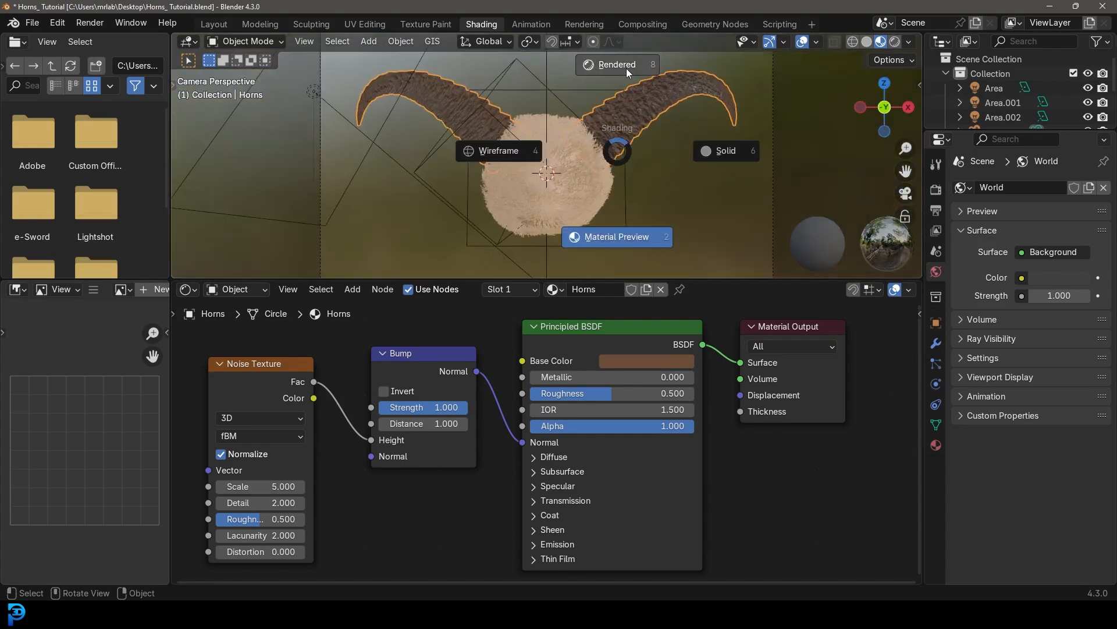
left_click(626, 68)
middle_click_drag(415, 496, 569, 475)
scroll(500, 481, "up", 2)
middle_click_drag(487, 481, 555, 466)
left_click_drag(675, 356, 584, 356)
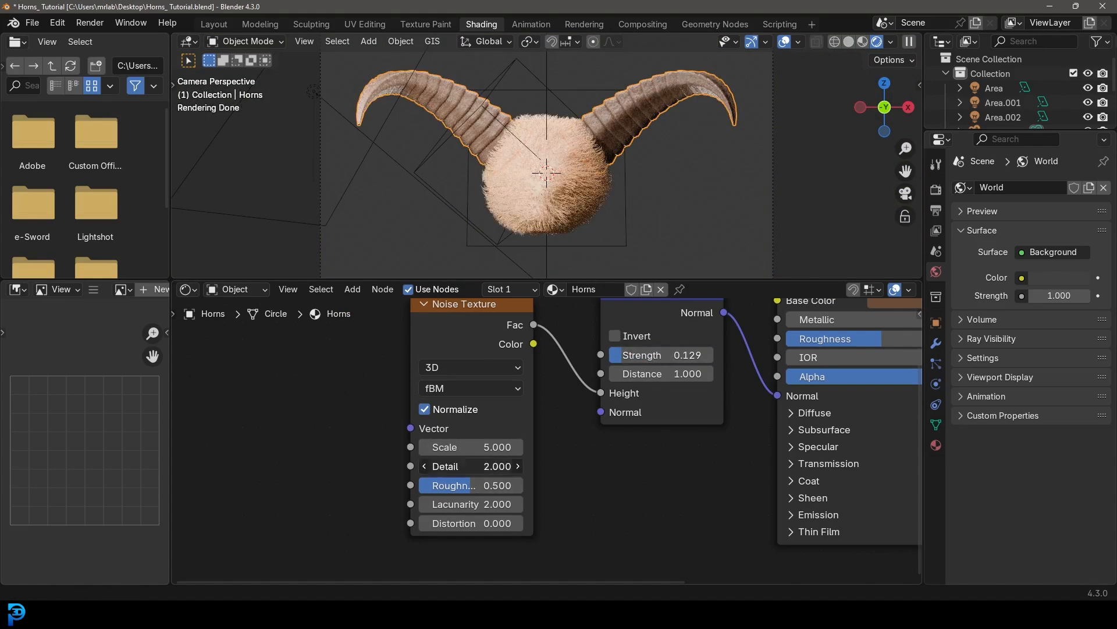
Set the Noise Texture's detail to 12, scale to 12 and roughness to 0.8.
left_click(451, 469)
type("12")
key("Return")
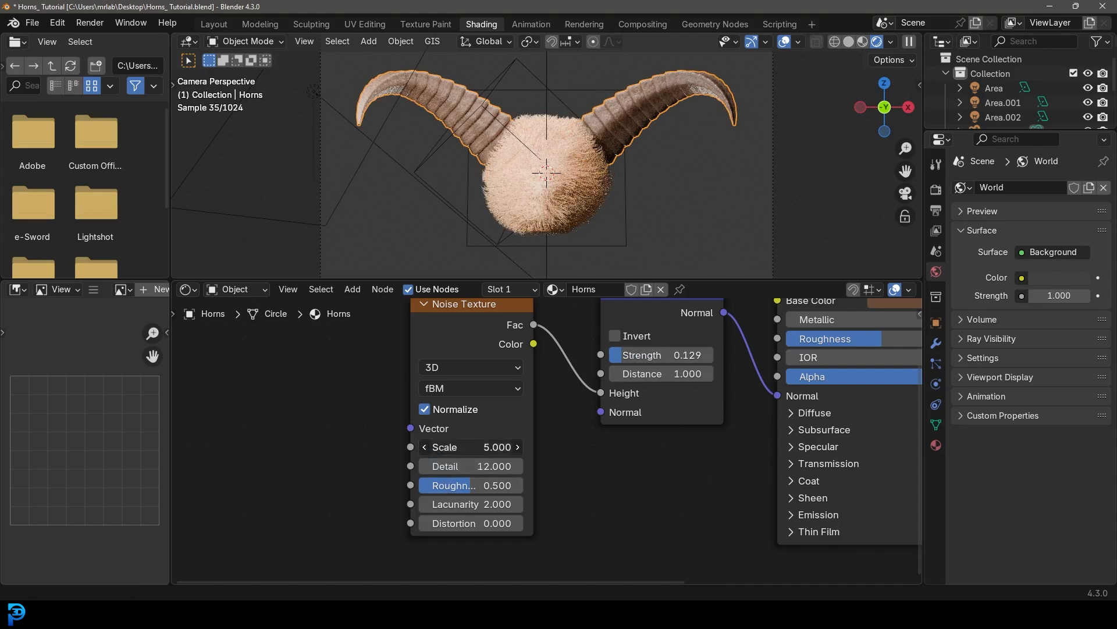
type("12")
key("Return")
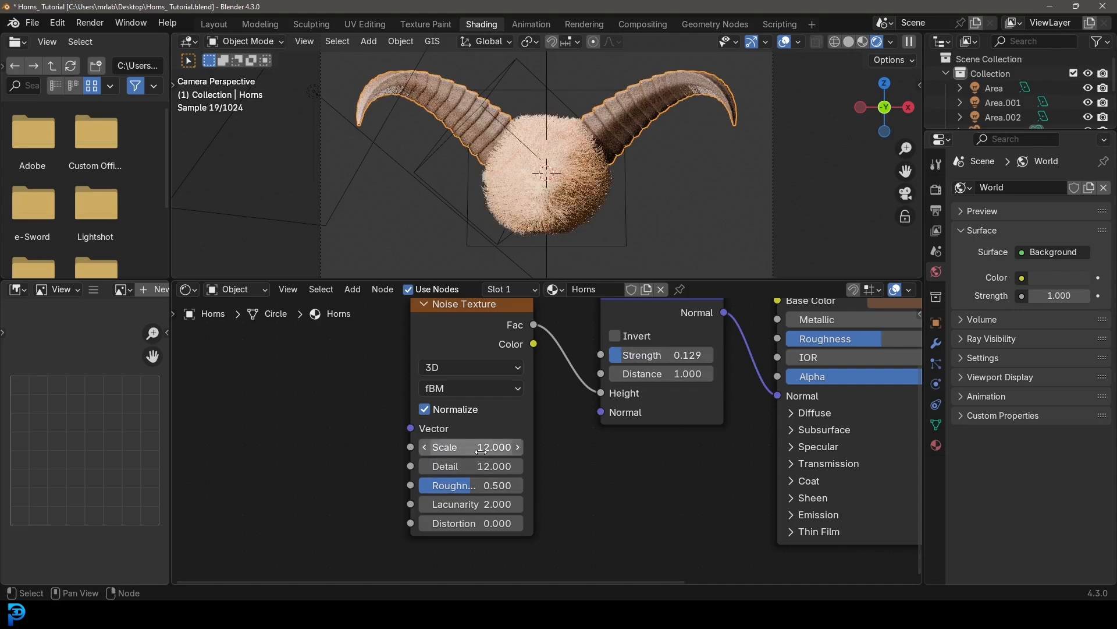
left_click(471, 490)
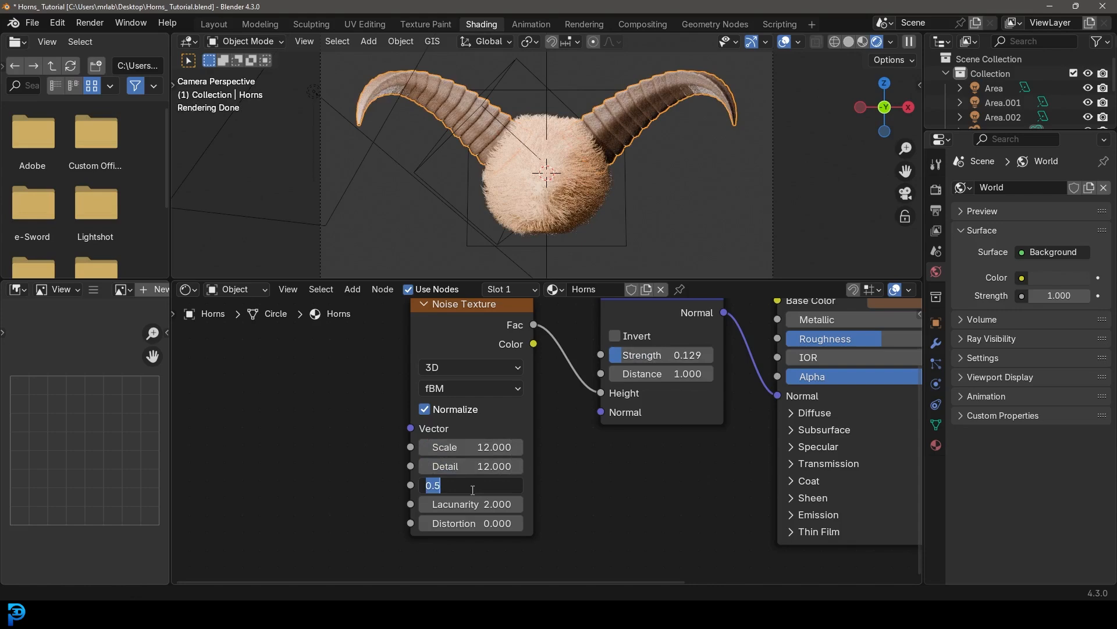
type("0.8")
key("Return")
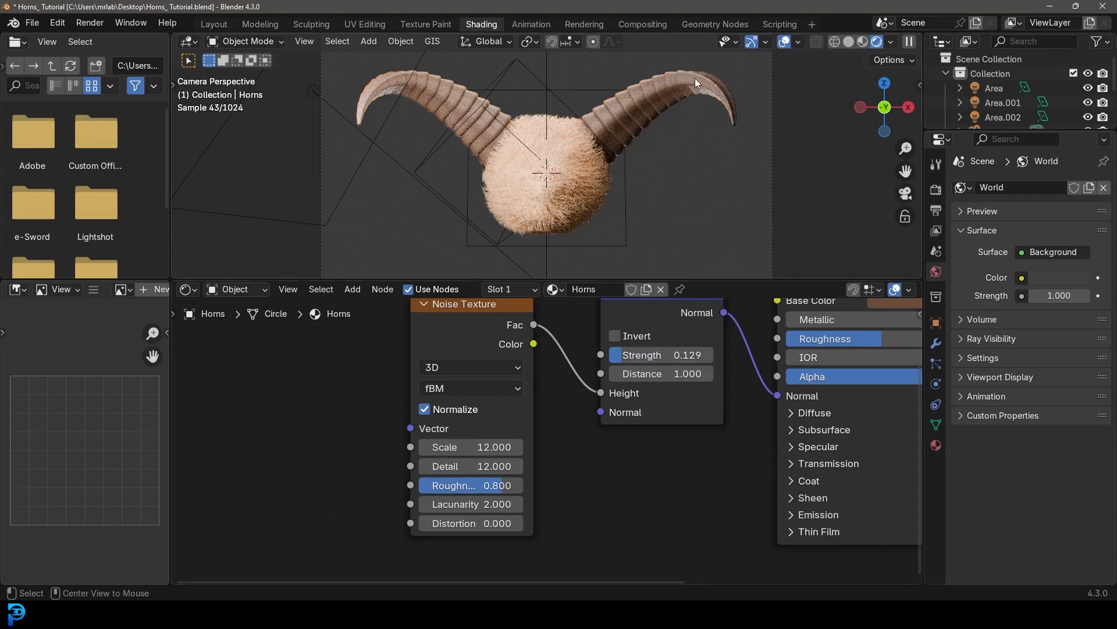
Set the horns' Principled BSDF roughness to 0.609 and its subsurface weight to 0.4.
scroll(651, 169, "up", 6)
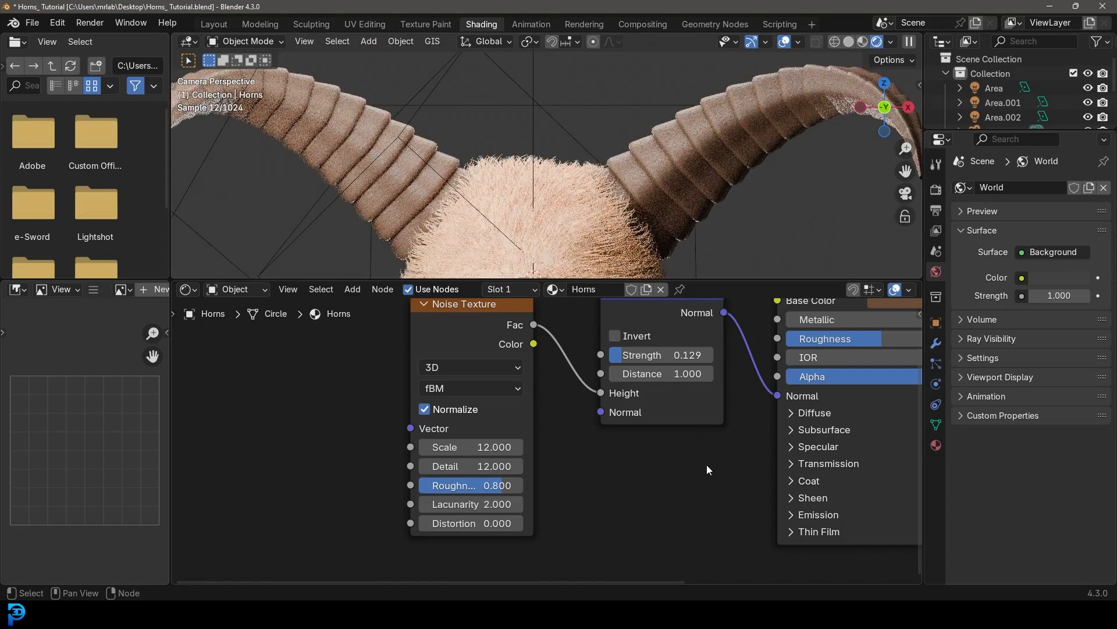
middle_click_drag(707, 469, 393, 489)
left_click_drag(568, 351, 590, 351)
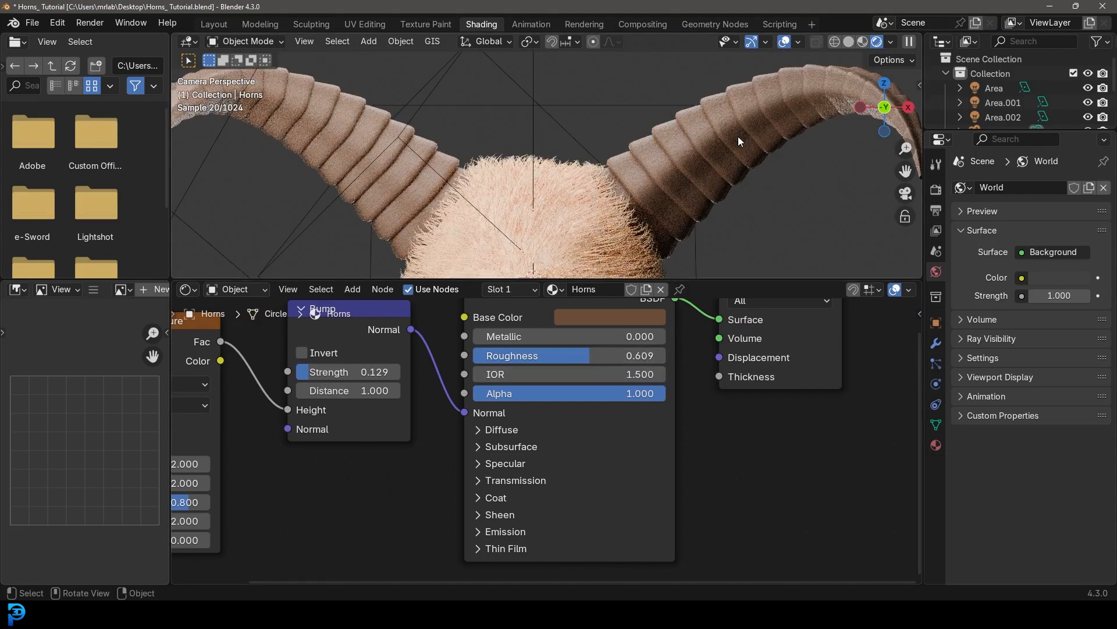
left_click(488, 453)
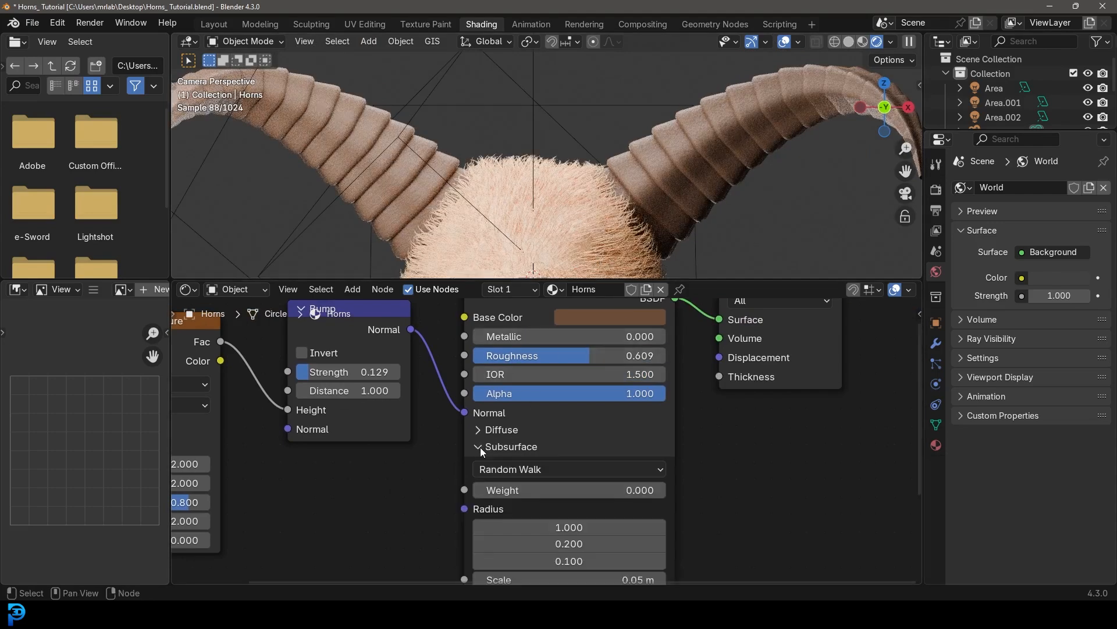
left_click(612, 491)
type("0.4")
key("Return")
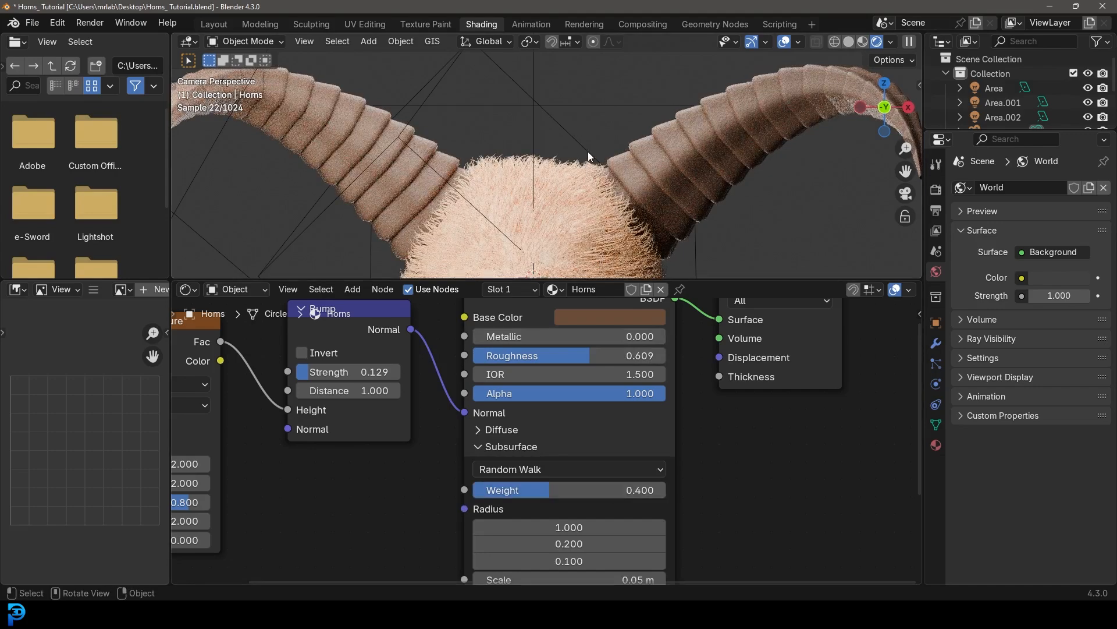
Change the horns' base color to a richer brown with hex value #6A472F.
left_click(618, 320)
left_click_drag(618, 134, 615, 140)
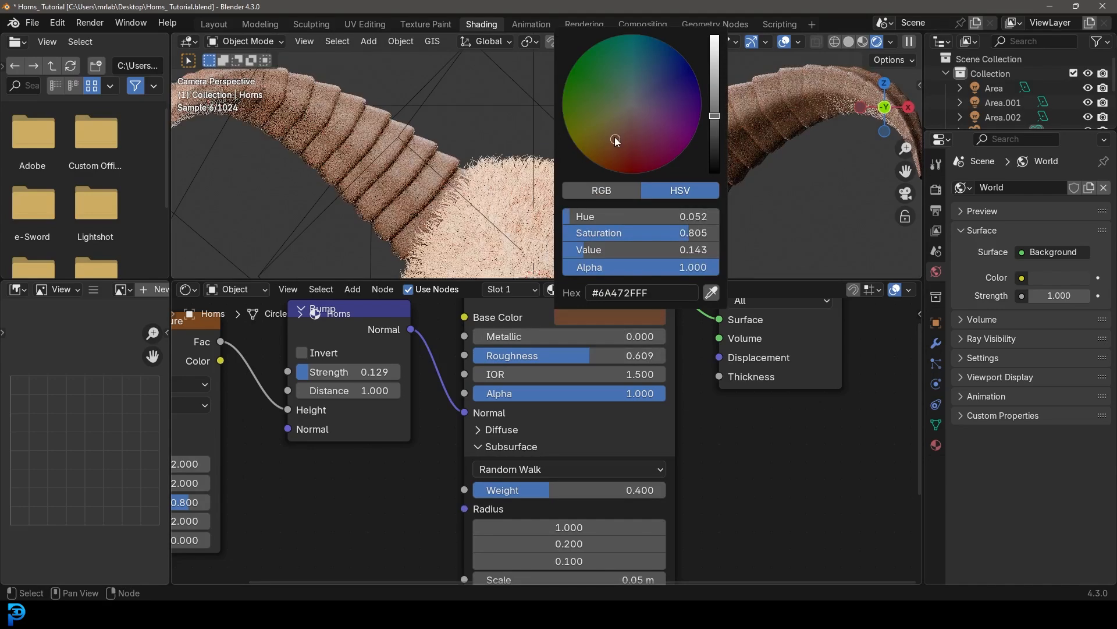
middle_click_drag(340, 363, 557, 459)
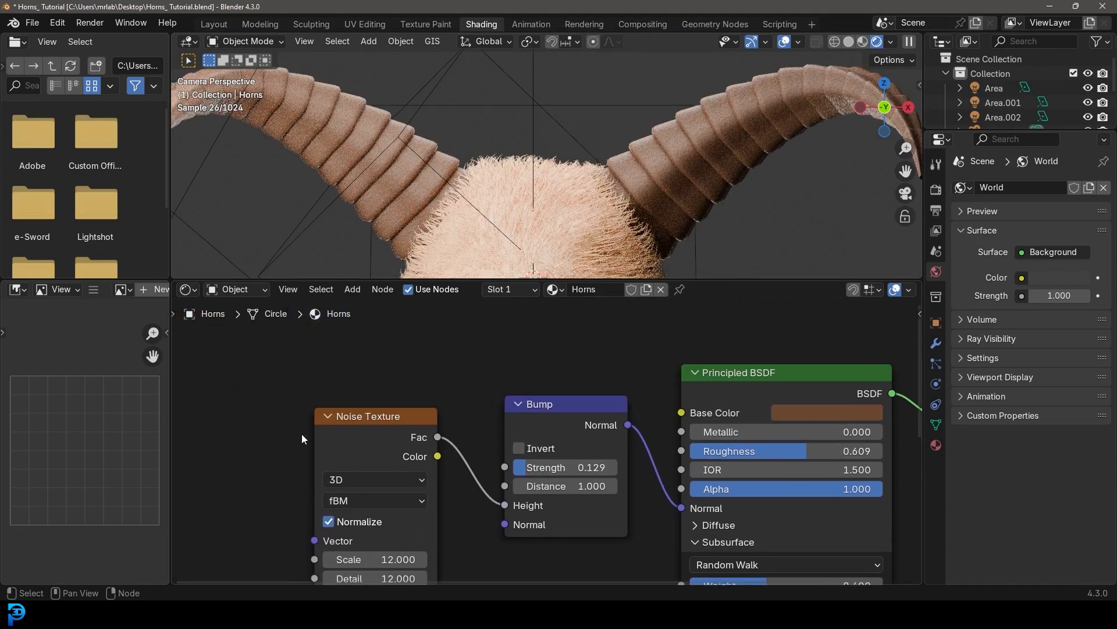
Link the Noise Texture's Color output to the Principled BSDF's Base Color and insert a Color Ramp node on that link.
left_click_drag(350, 410, 222, 338)
left_click_drag(310, 384, 741, 334)
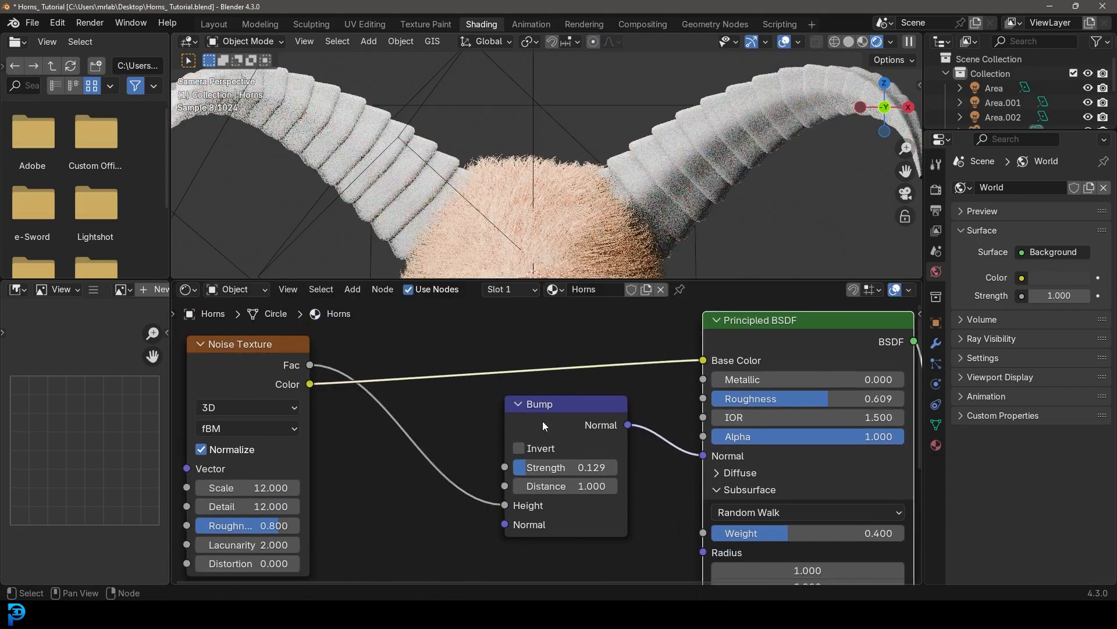
middle_click_drag(542, 425, 582, 456)
key("shift+a")
left_click(587, 377)
type("color")
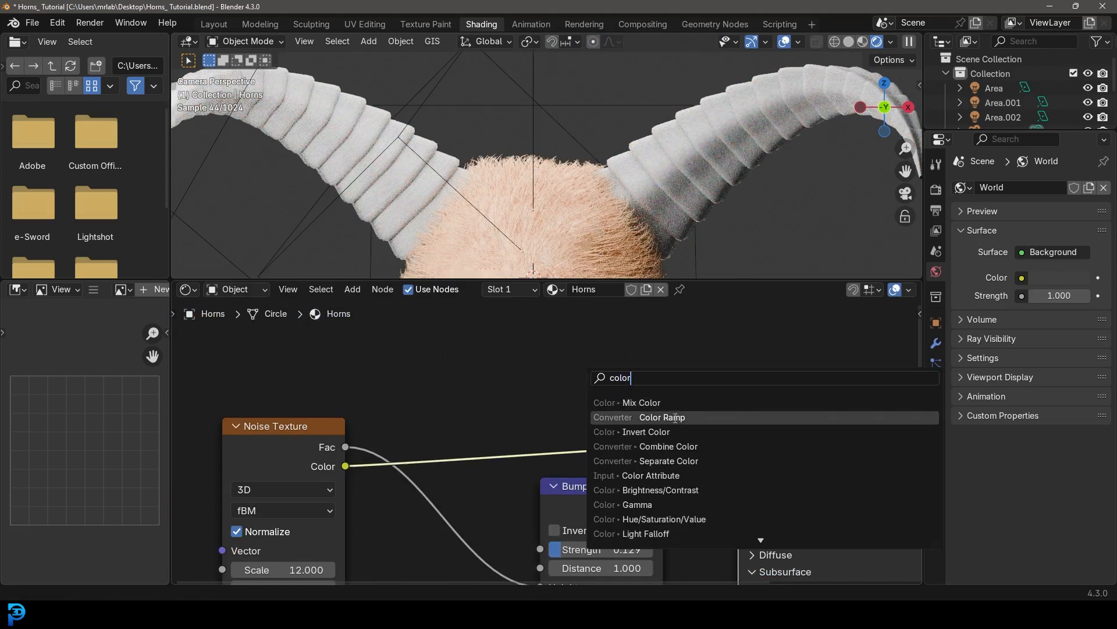
left_click(662, 417)
left_click(507, 371)
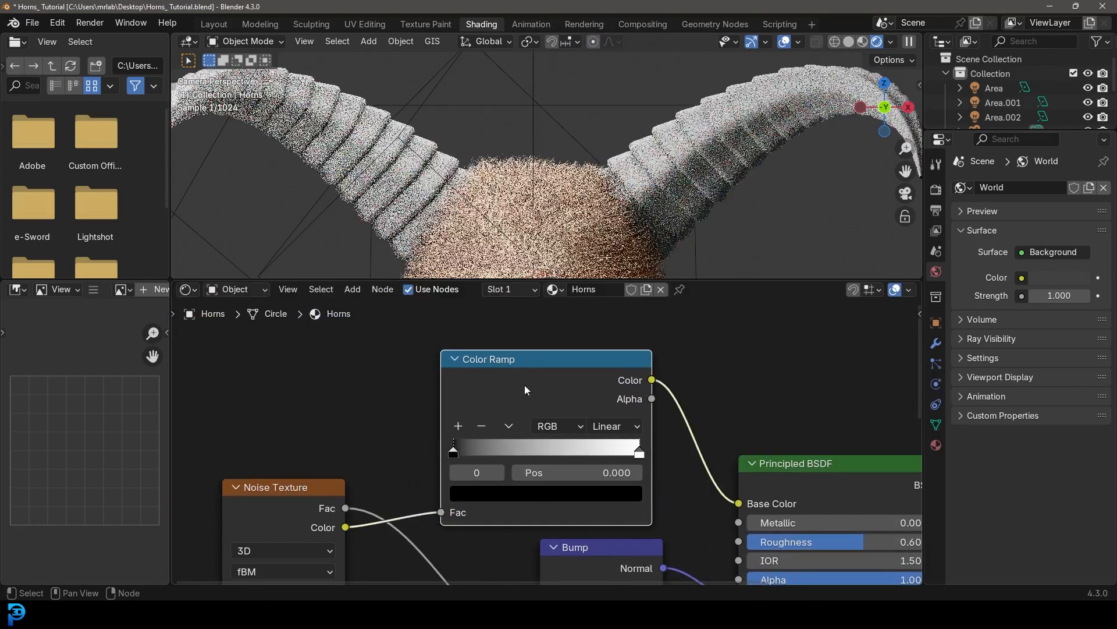
Move the ramp's black stop to 0.400 and its white stop to 0.646, then color the white stop reddish brown.
left_click_drag(454, 450, 502, 456)
left_click_drag(639, 453, 573, 456)
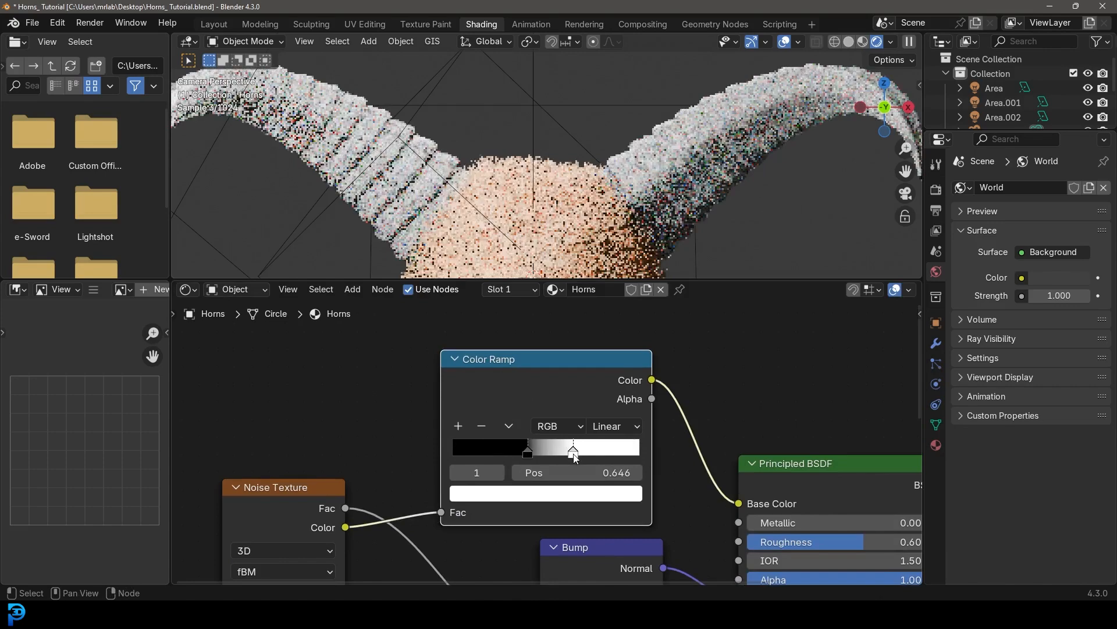
left_click(581, 494)
left_click(513, 315)
left_click_drag(609, 267, 609, 270)
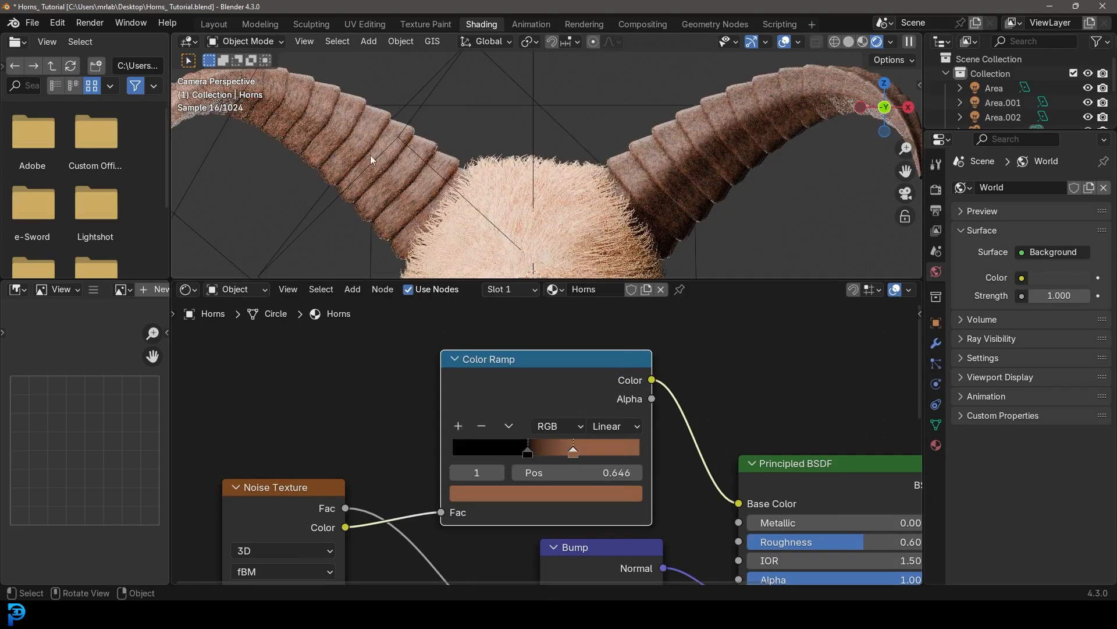
Set the Bump node's strength to 0.252.
scroll(669, 498, "down", 2)
middle_click_drag(668, 498, 640, 397)
scroll(640, 397, "up", 2)
left_click_drag(534, 472, 545, 472)
Recolor the Color Ramp's black stop to a dark brown.
left_click(497, 333)
left_click(507, 368)
left_click(568, 208)
left_click(482, 218)
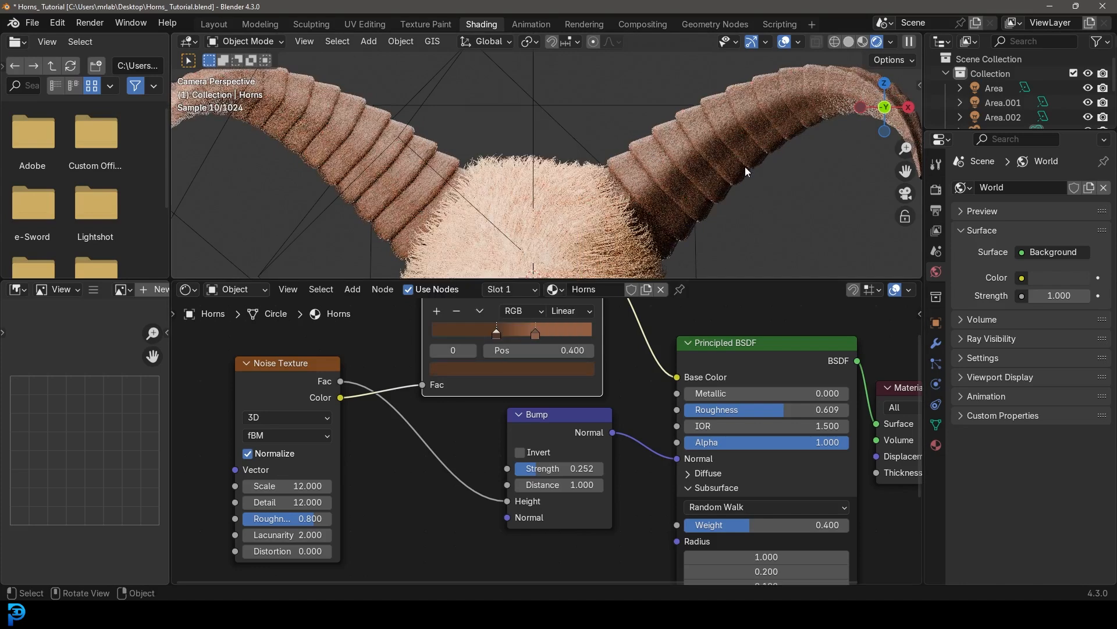
Rotate the camera around the head with a trackball rotation and a global Z rotation for an angled view.
scroll(631, 162, "down", 5)
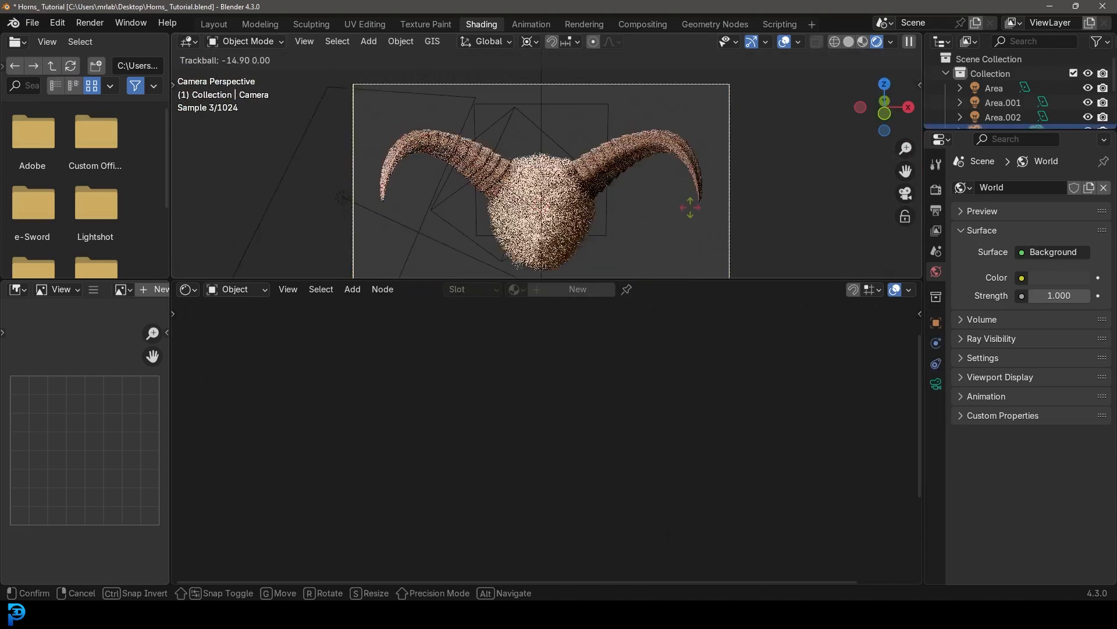
left_click(752, 209)
key("r")
key("z")
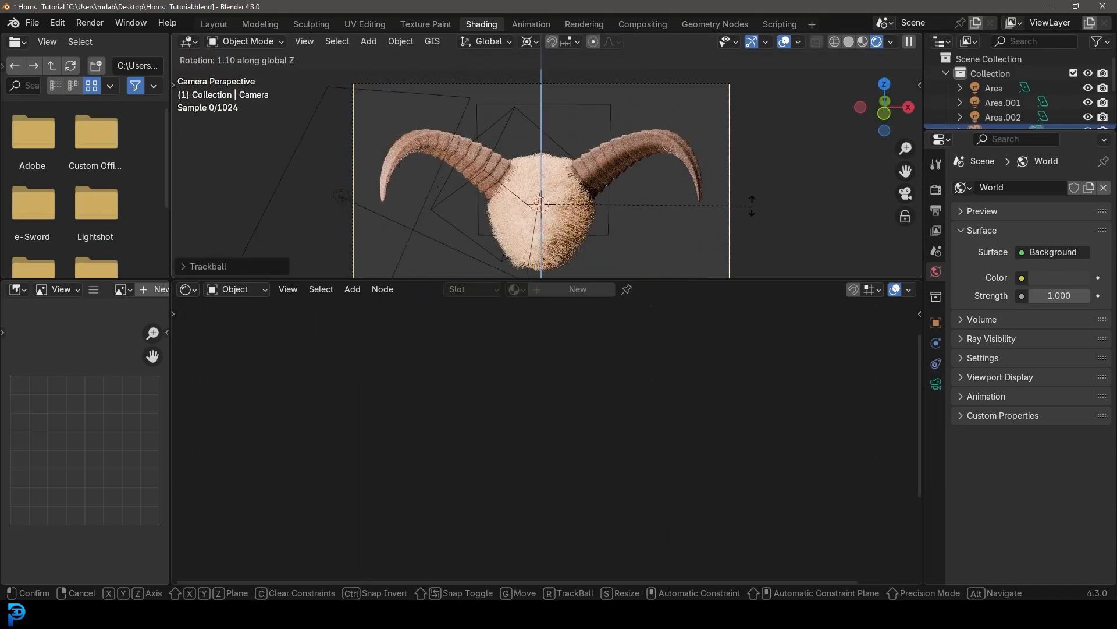
left_click(738, 176)
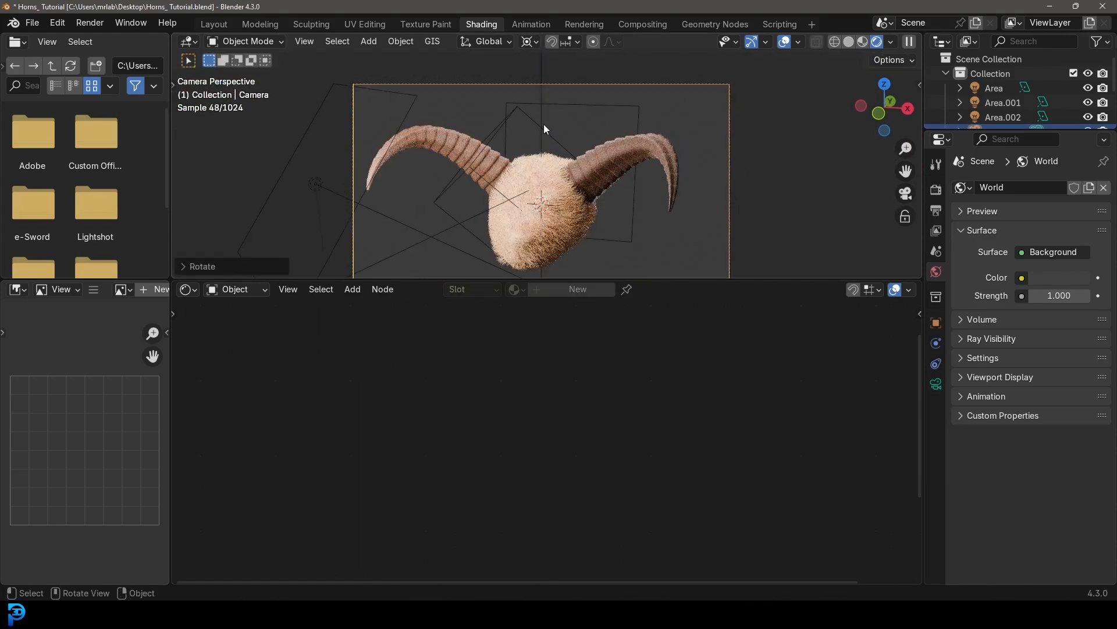
Select the area light Area.003 and trackball-rotate it around the head to change the light direction.
left_click(614, 145)
key("r")
key("r")
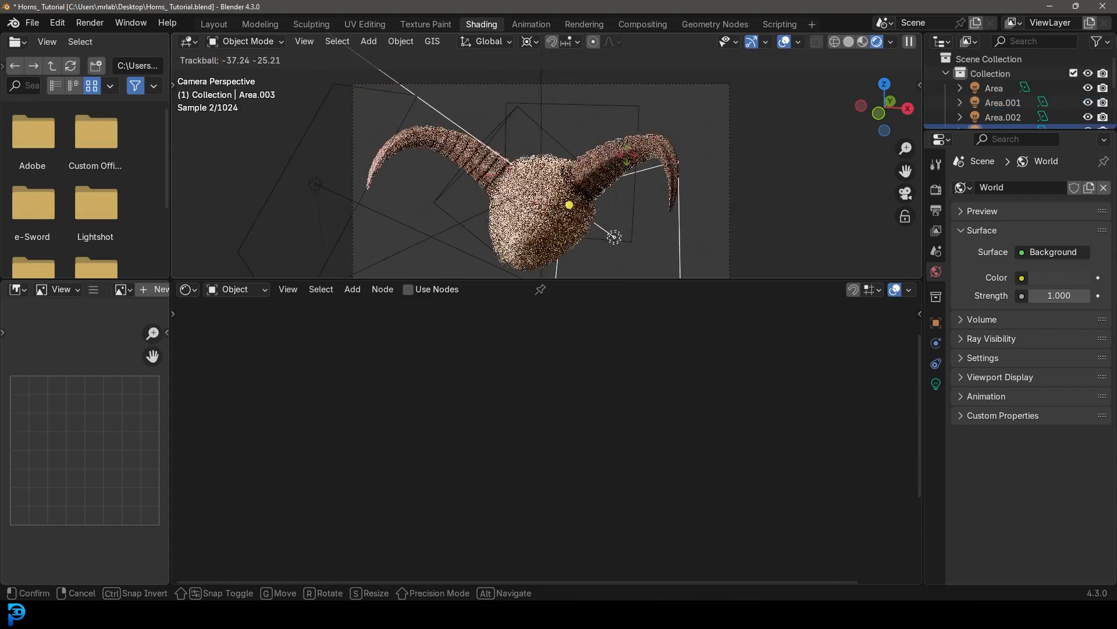
left_click(627, 156)
Duplicate the selected area light, trackball-rotate the copy around the head and move it to the horn on the opposite side.
key("shift+d")
key("r")
key("r")
left_click(615, 181)
key("g")
left_click(558, 183)
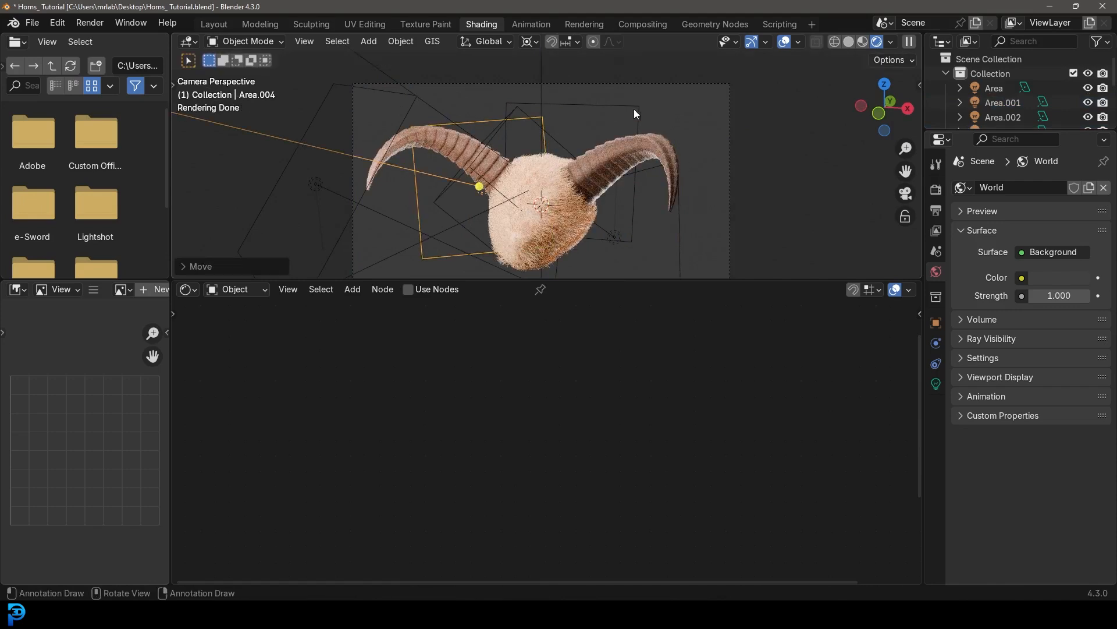
Duplicate the area light again and rotate the copy around the head so it sits above and beside the other horn.
key("shift+d")
left_click(746, 134)
key("r")
left_click(690, 197)
key("r")
key("r")
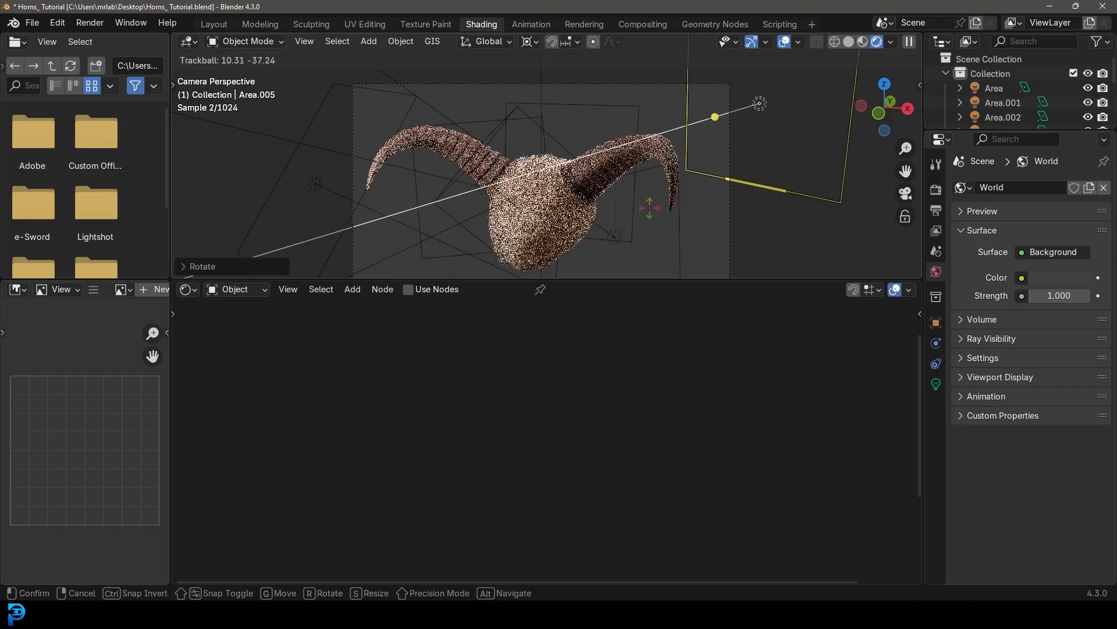
left_click(648, 138)
Switch the viewport to solid shading and save the file.
key("z")
left_click(763, 145)
key("ctrl+s")
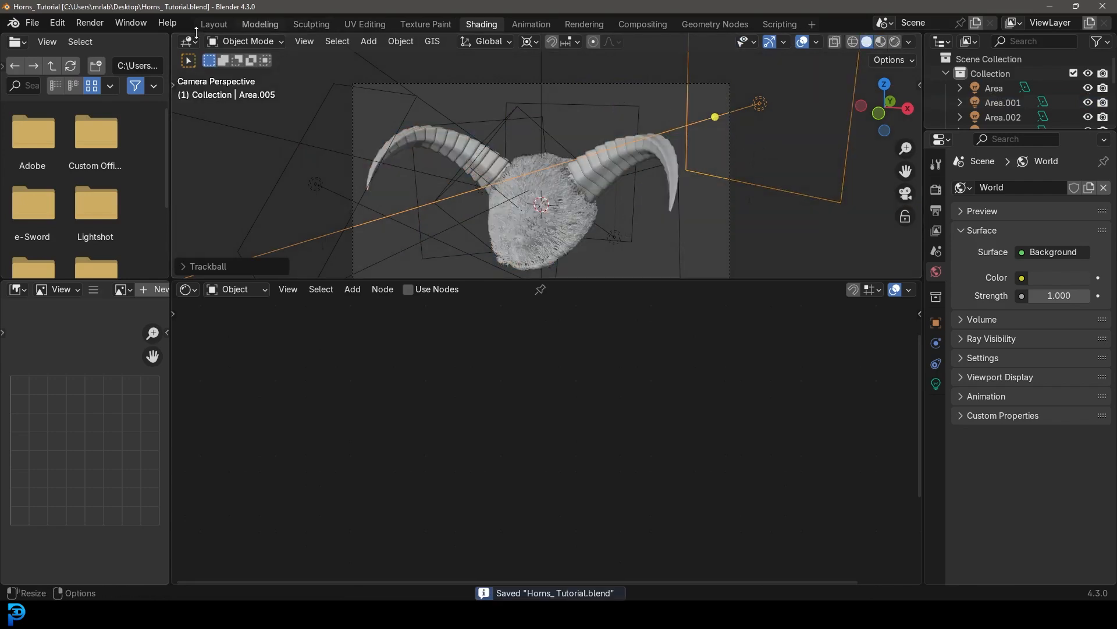
Show the camera view in the Layout workspace, save the file again and render the still image.
left_click(213, 24)
key("KP_0")
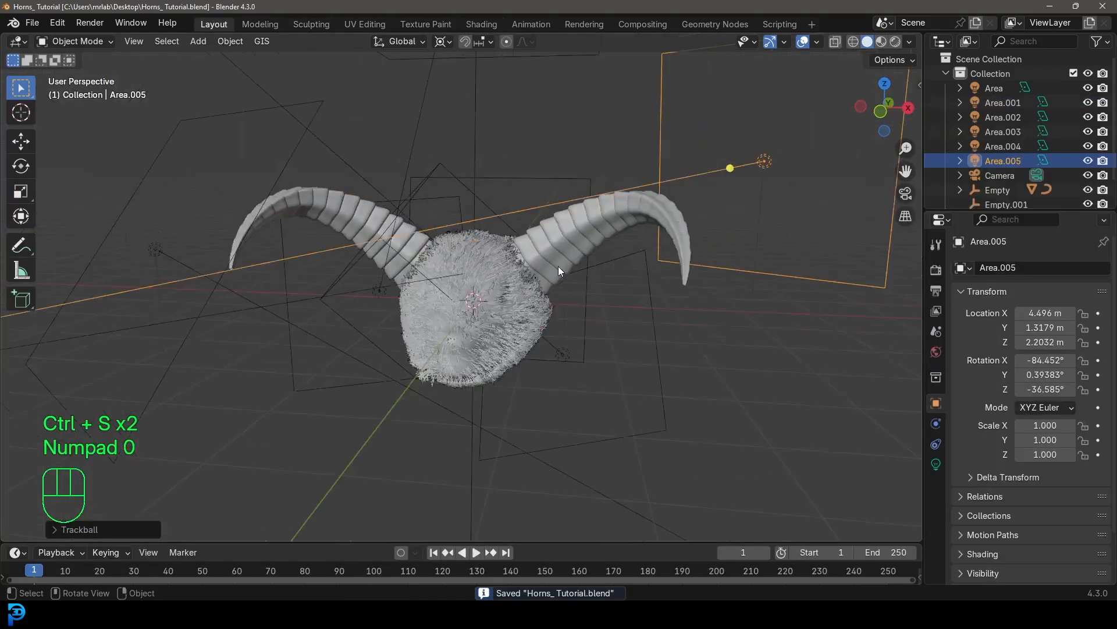
key("ctrl+s")
middle_click_drag(428, 245, 442, 253, "shift")
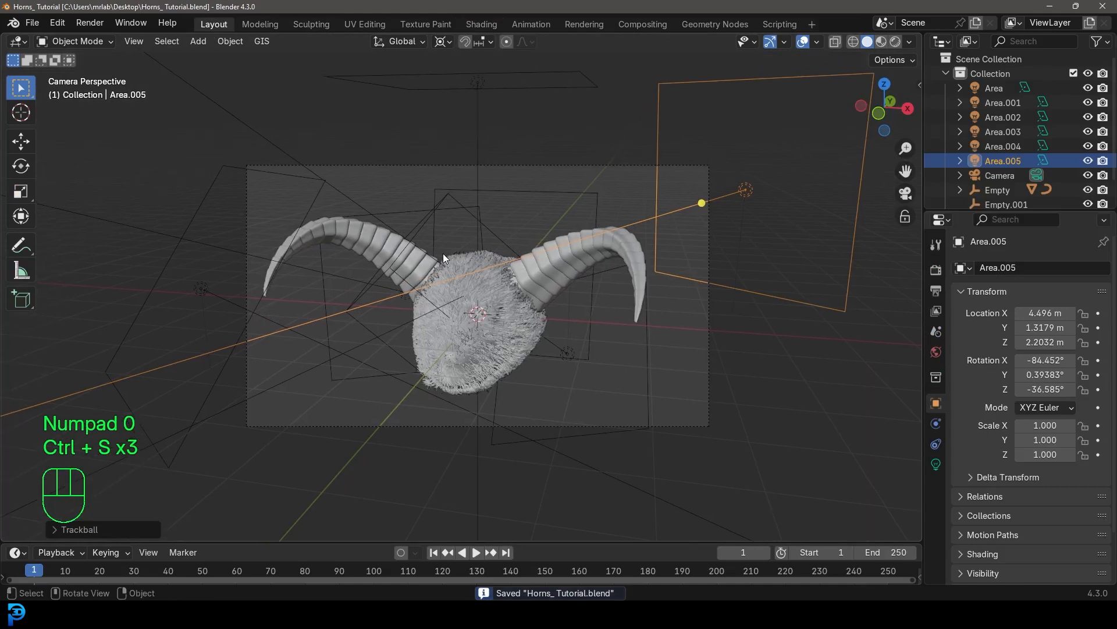
left_click(87, 23)
left_click(111, 37)
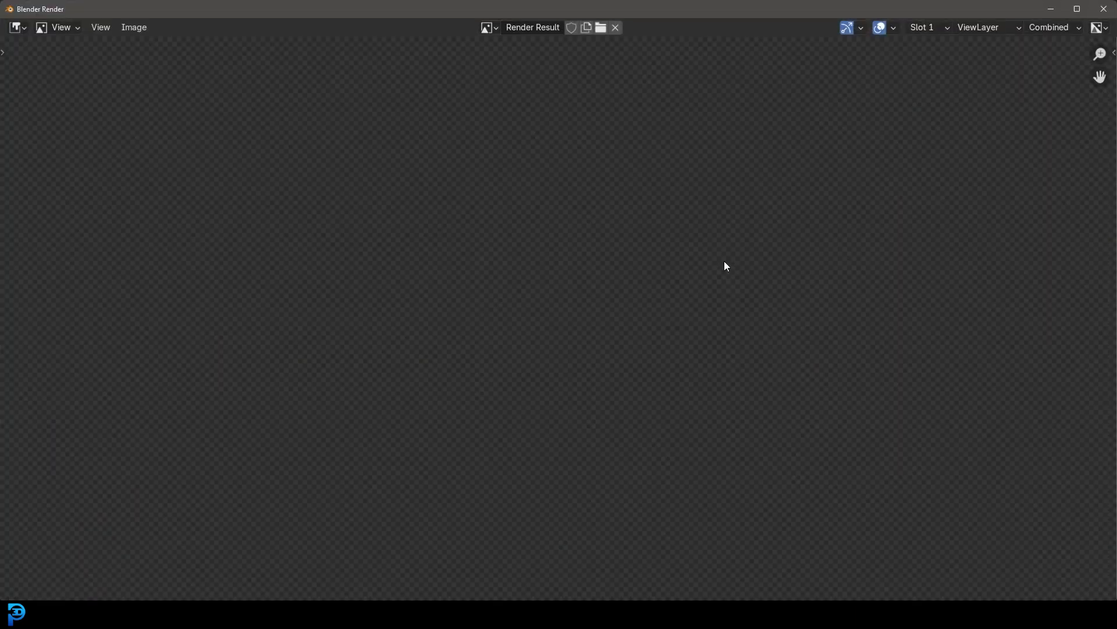